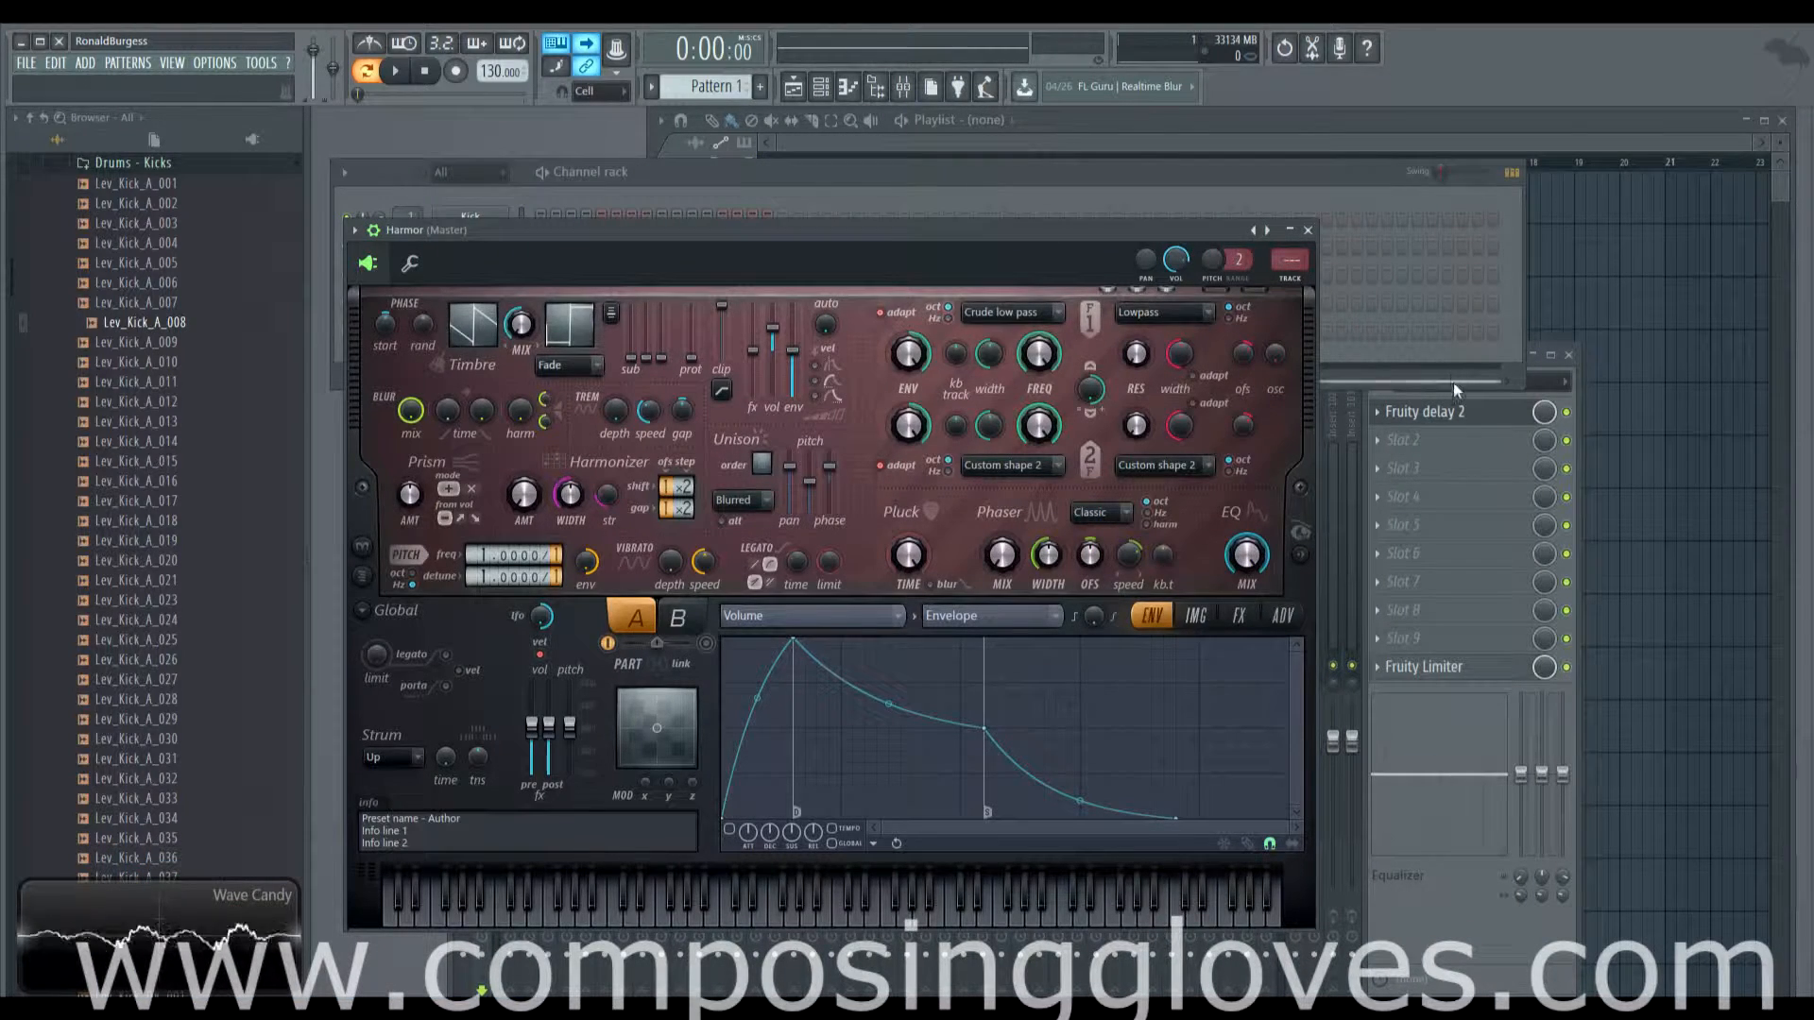
Step: Open the Fruity delay 2 plugin from the master track's effect slot
click(1421, 412)
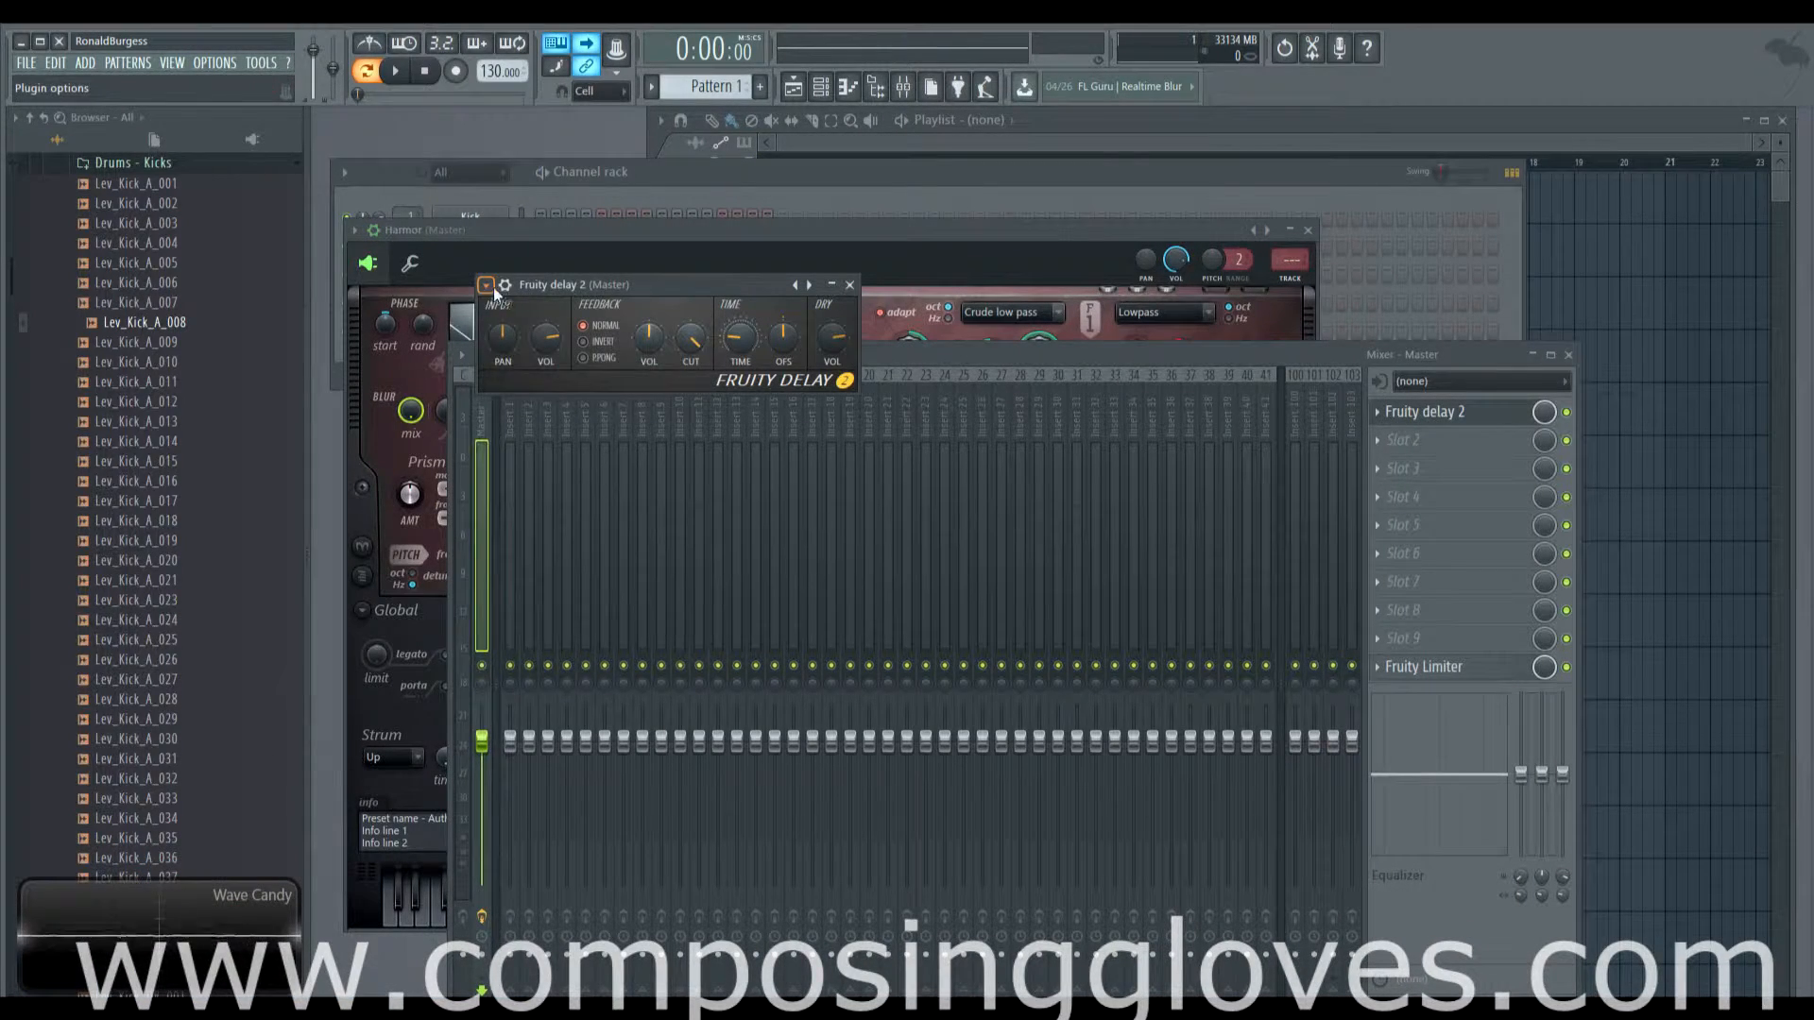
Step: Detach the Fruity delay 2 window, park it beside the master effects, and bring Harmor forward
click(487, 286)
click(618, 651)
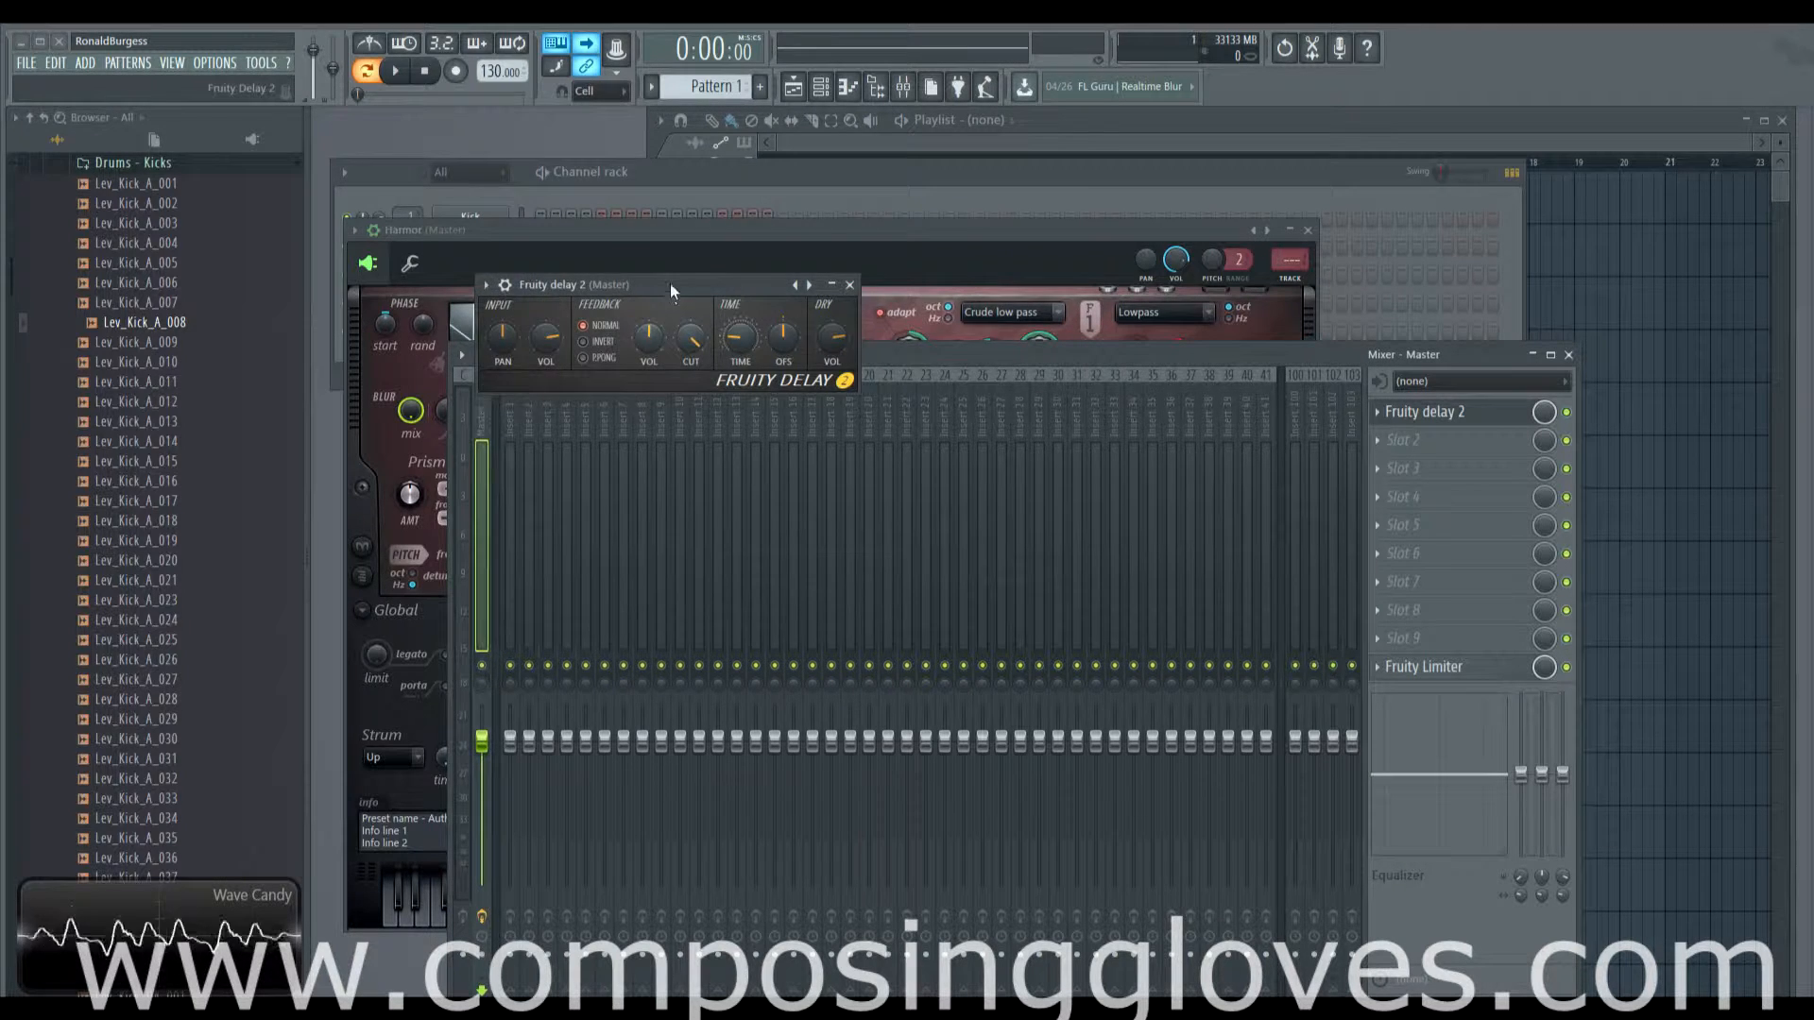
drag(671, 283, 1216, 357)
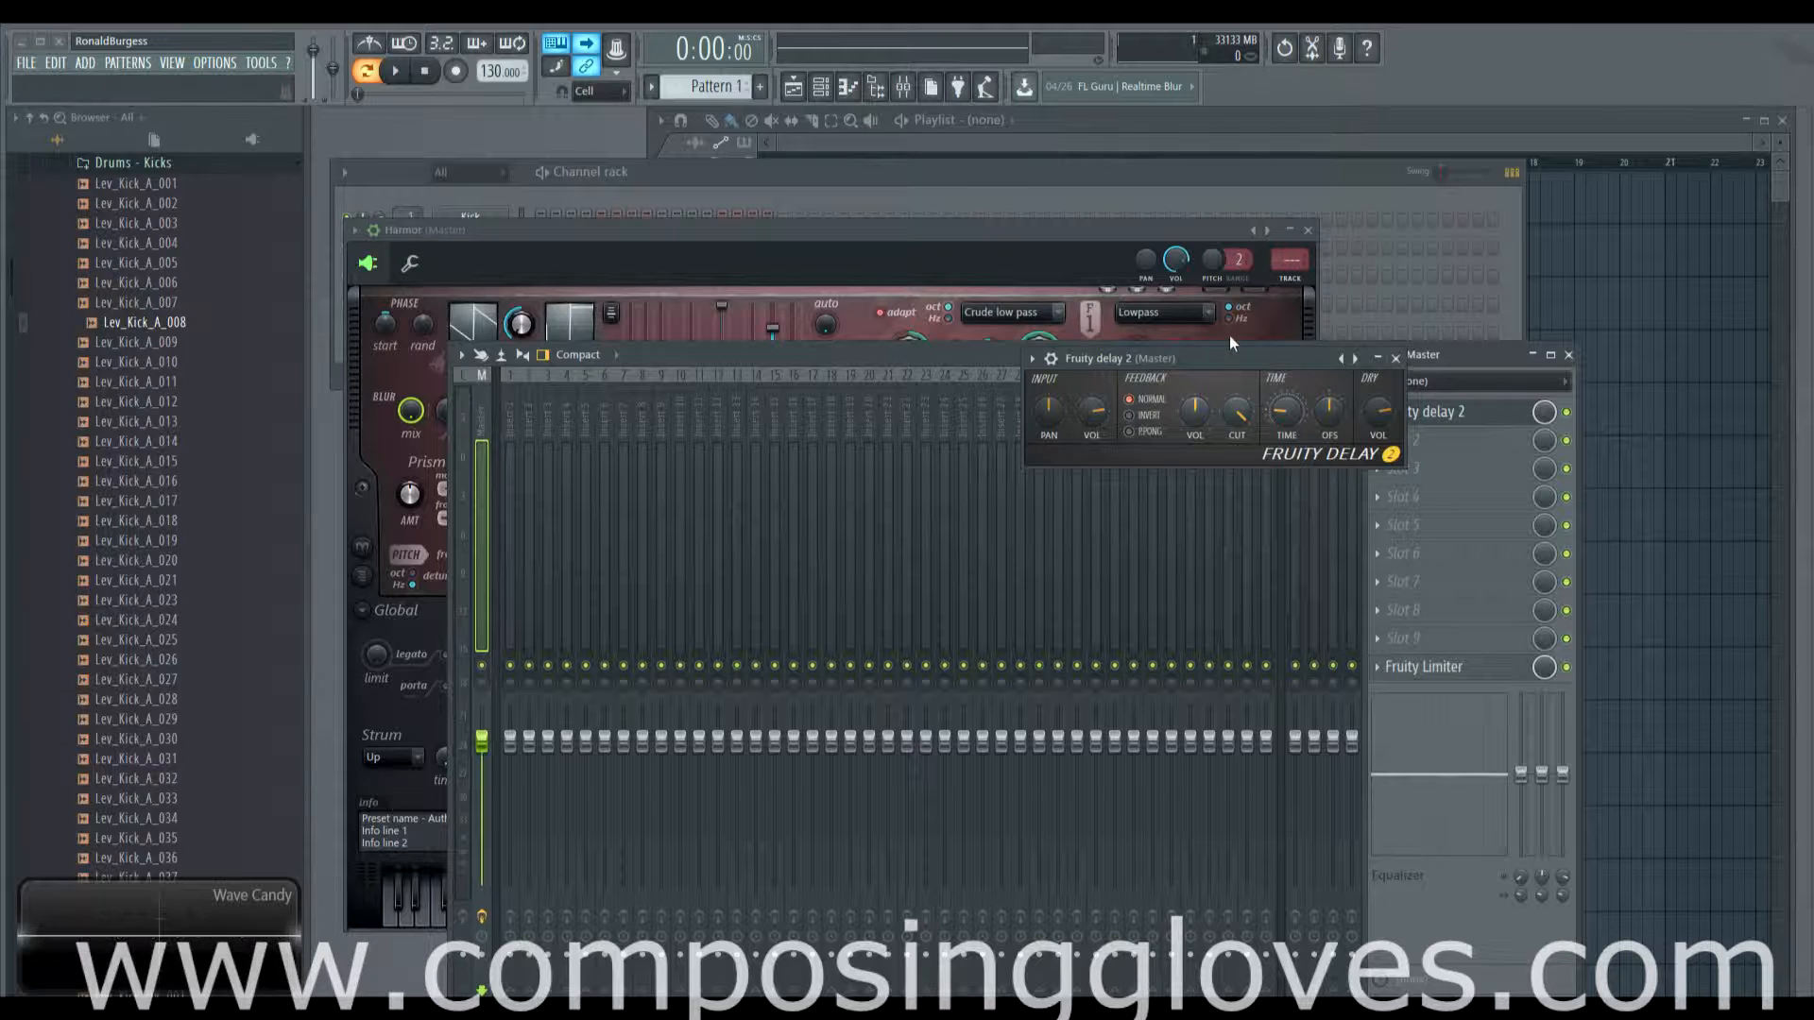
click(735, 173)
click(477, 326)
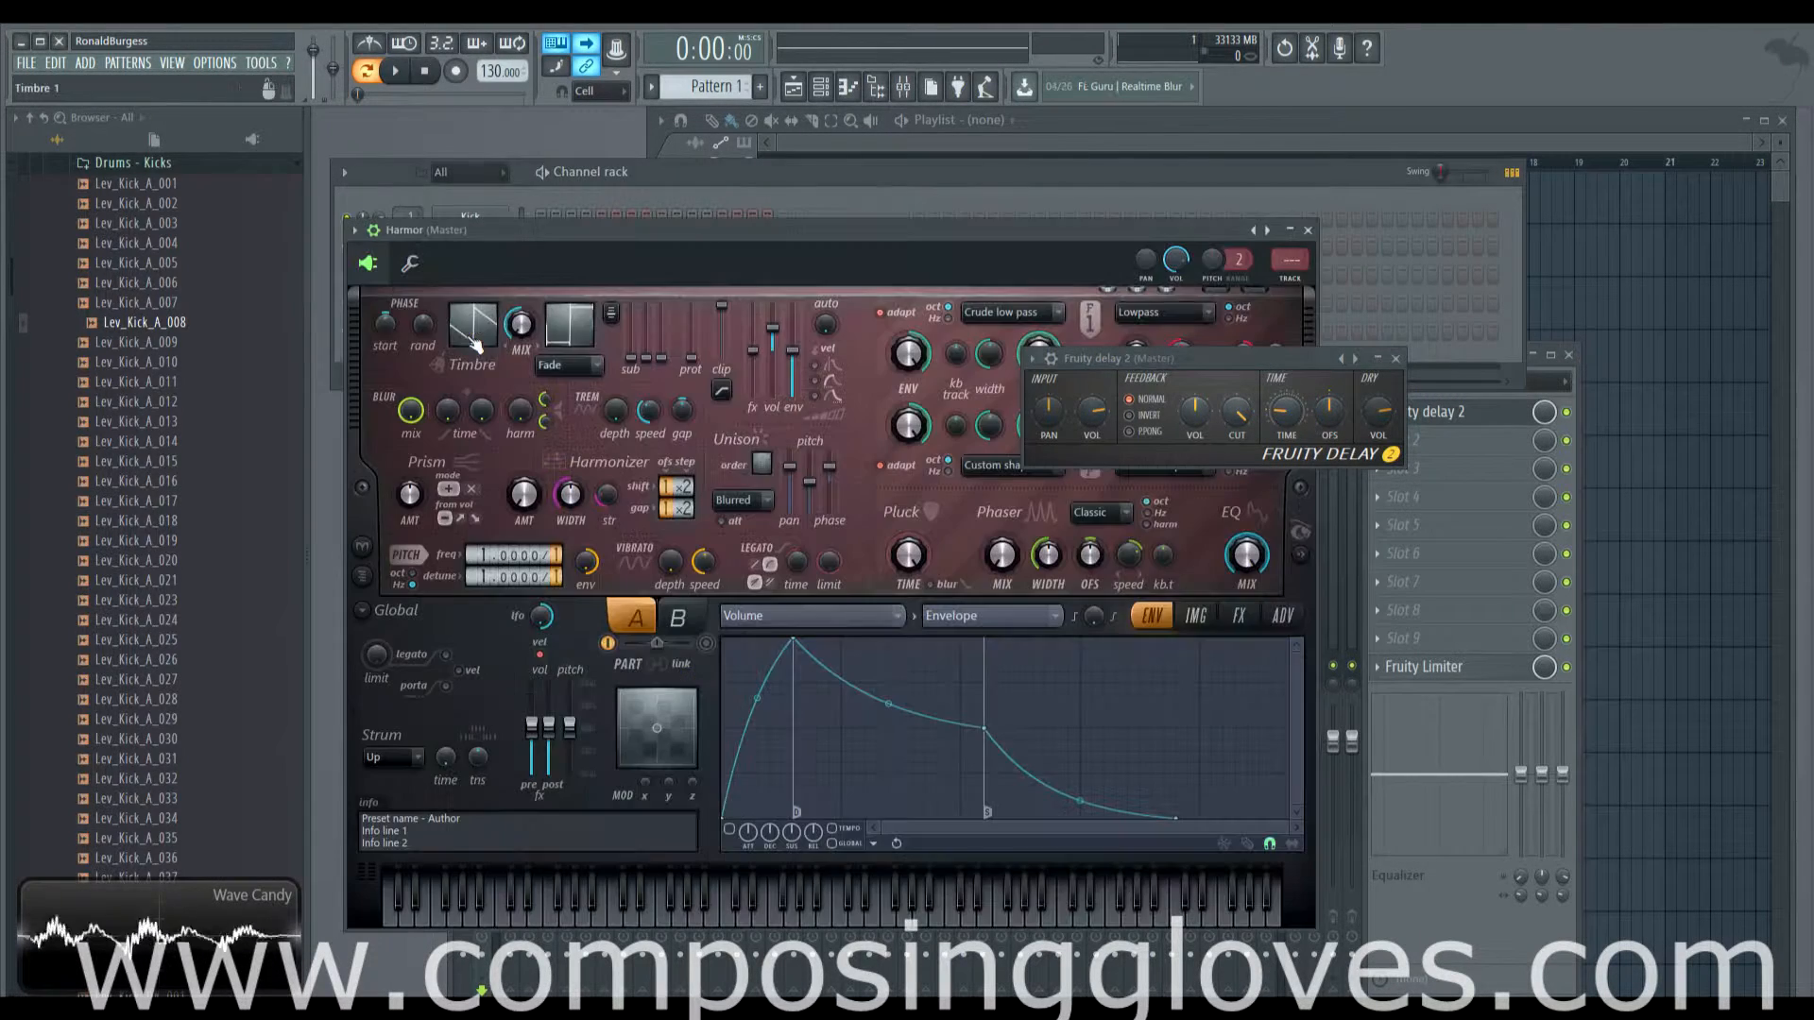
Step: Show Harmor's settings page and nudge the delay window slightly up-left
click(409, 263)
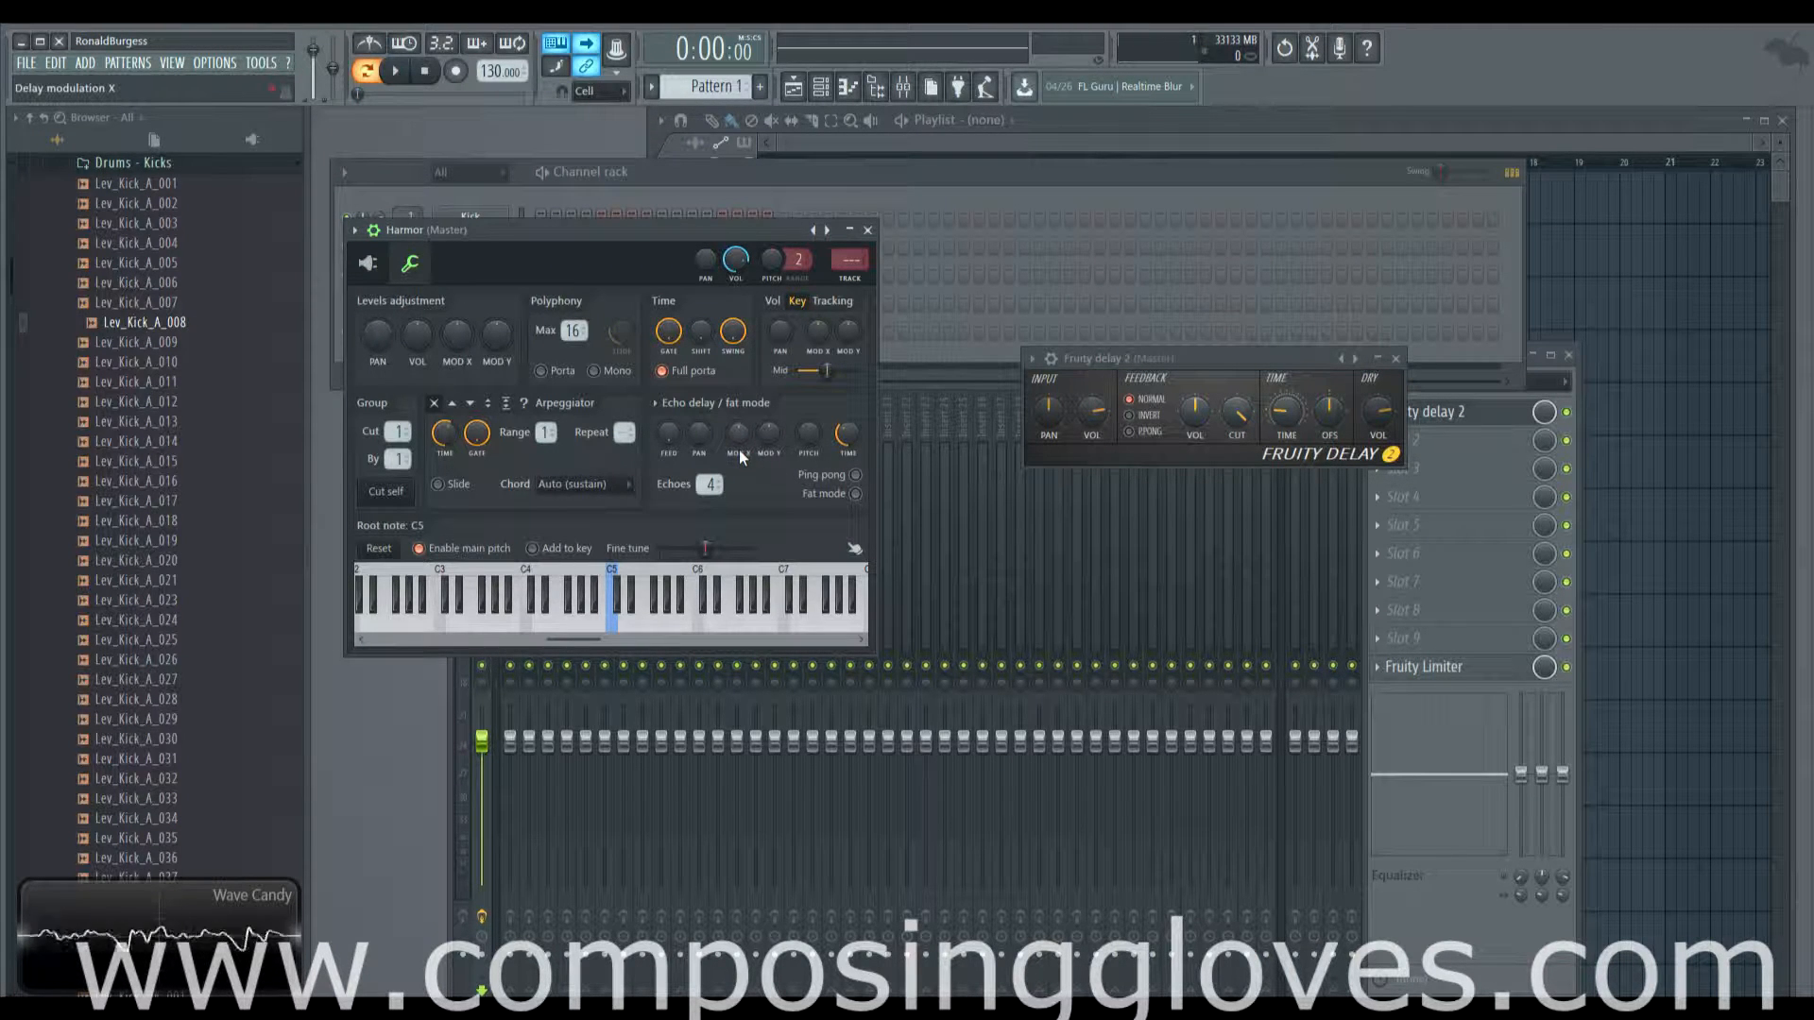
drag(1198, 357, 1162, 340)
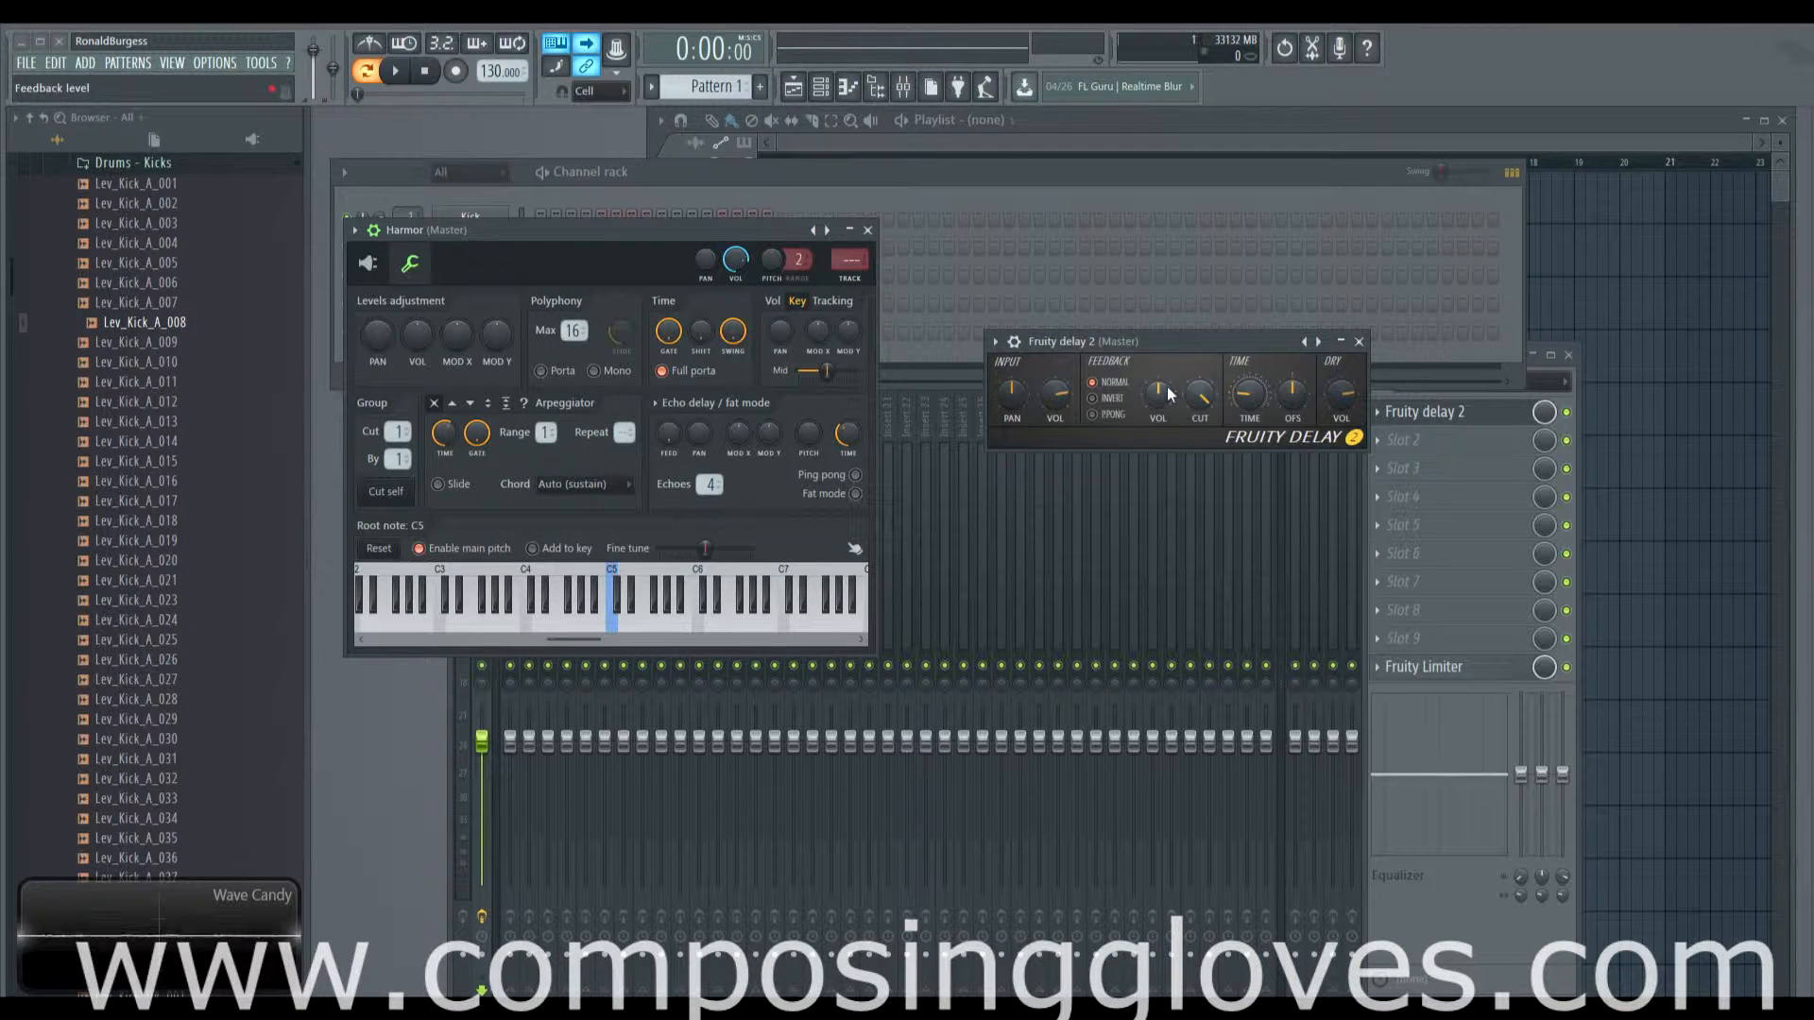
Step: Turn the Harmor channel volume down to 31% (about -19 dB)
click(368, 264)
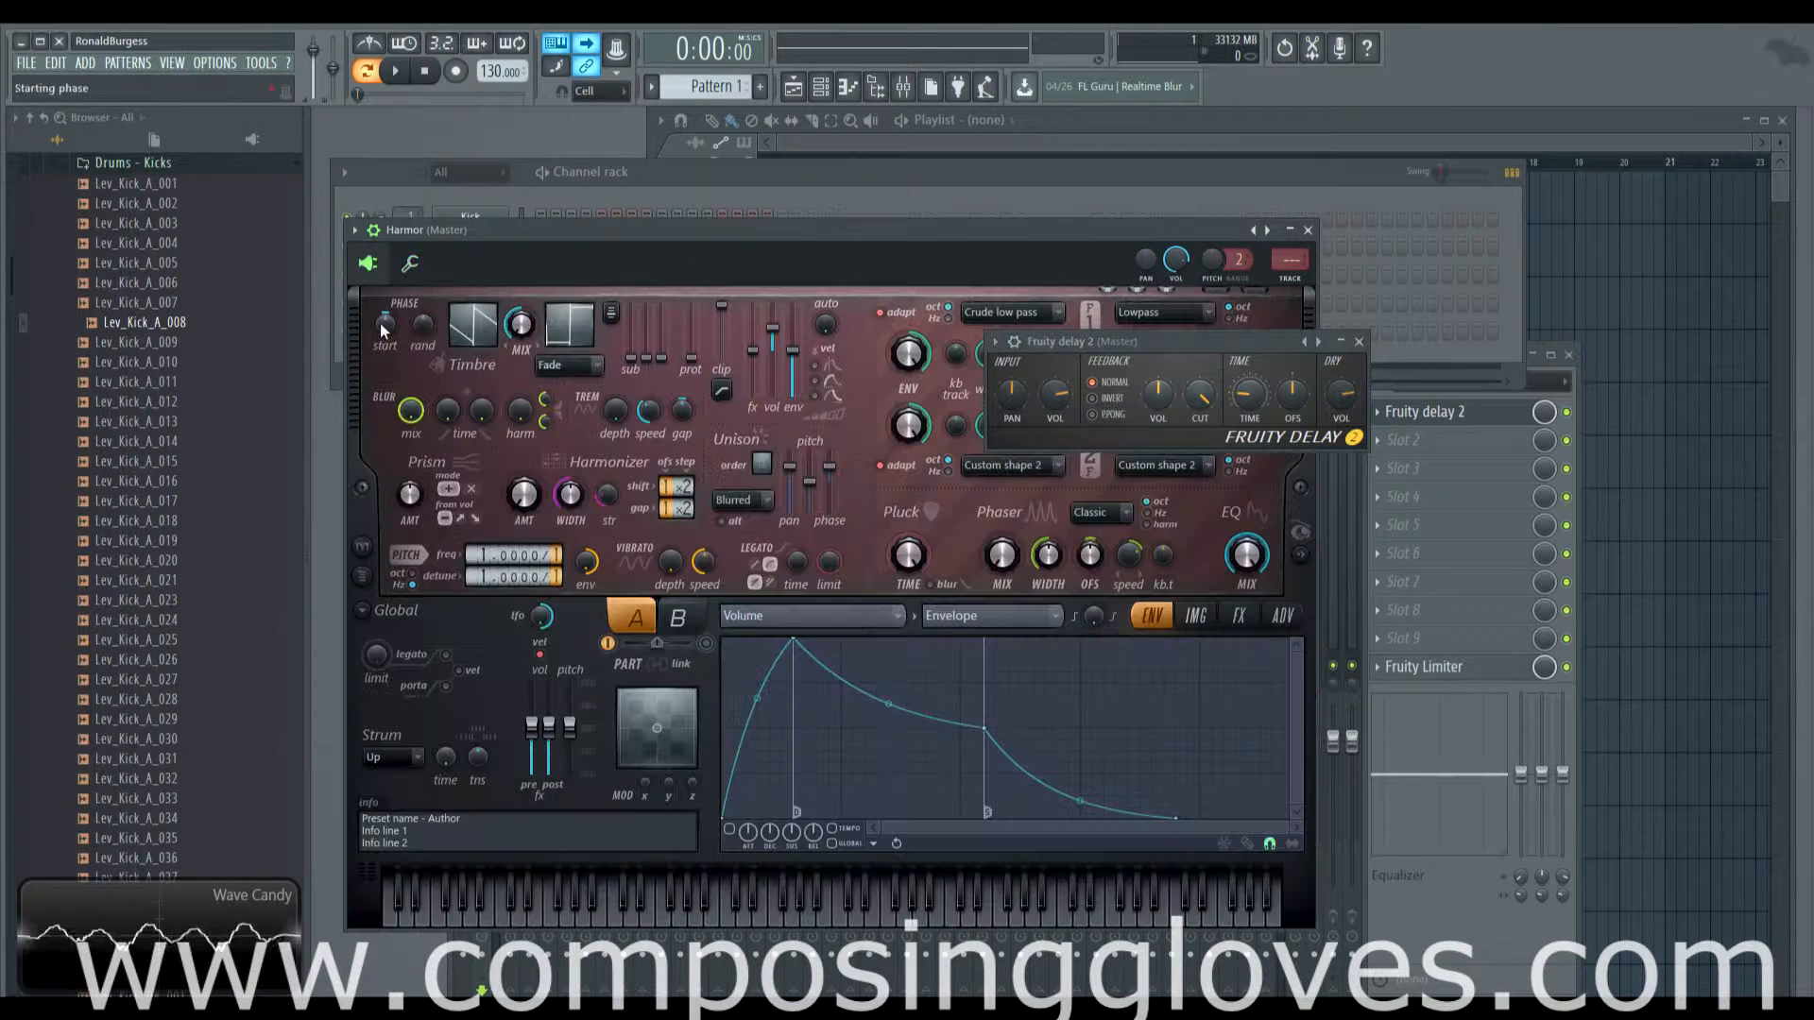
drag(533, 236, 657, 230)
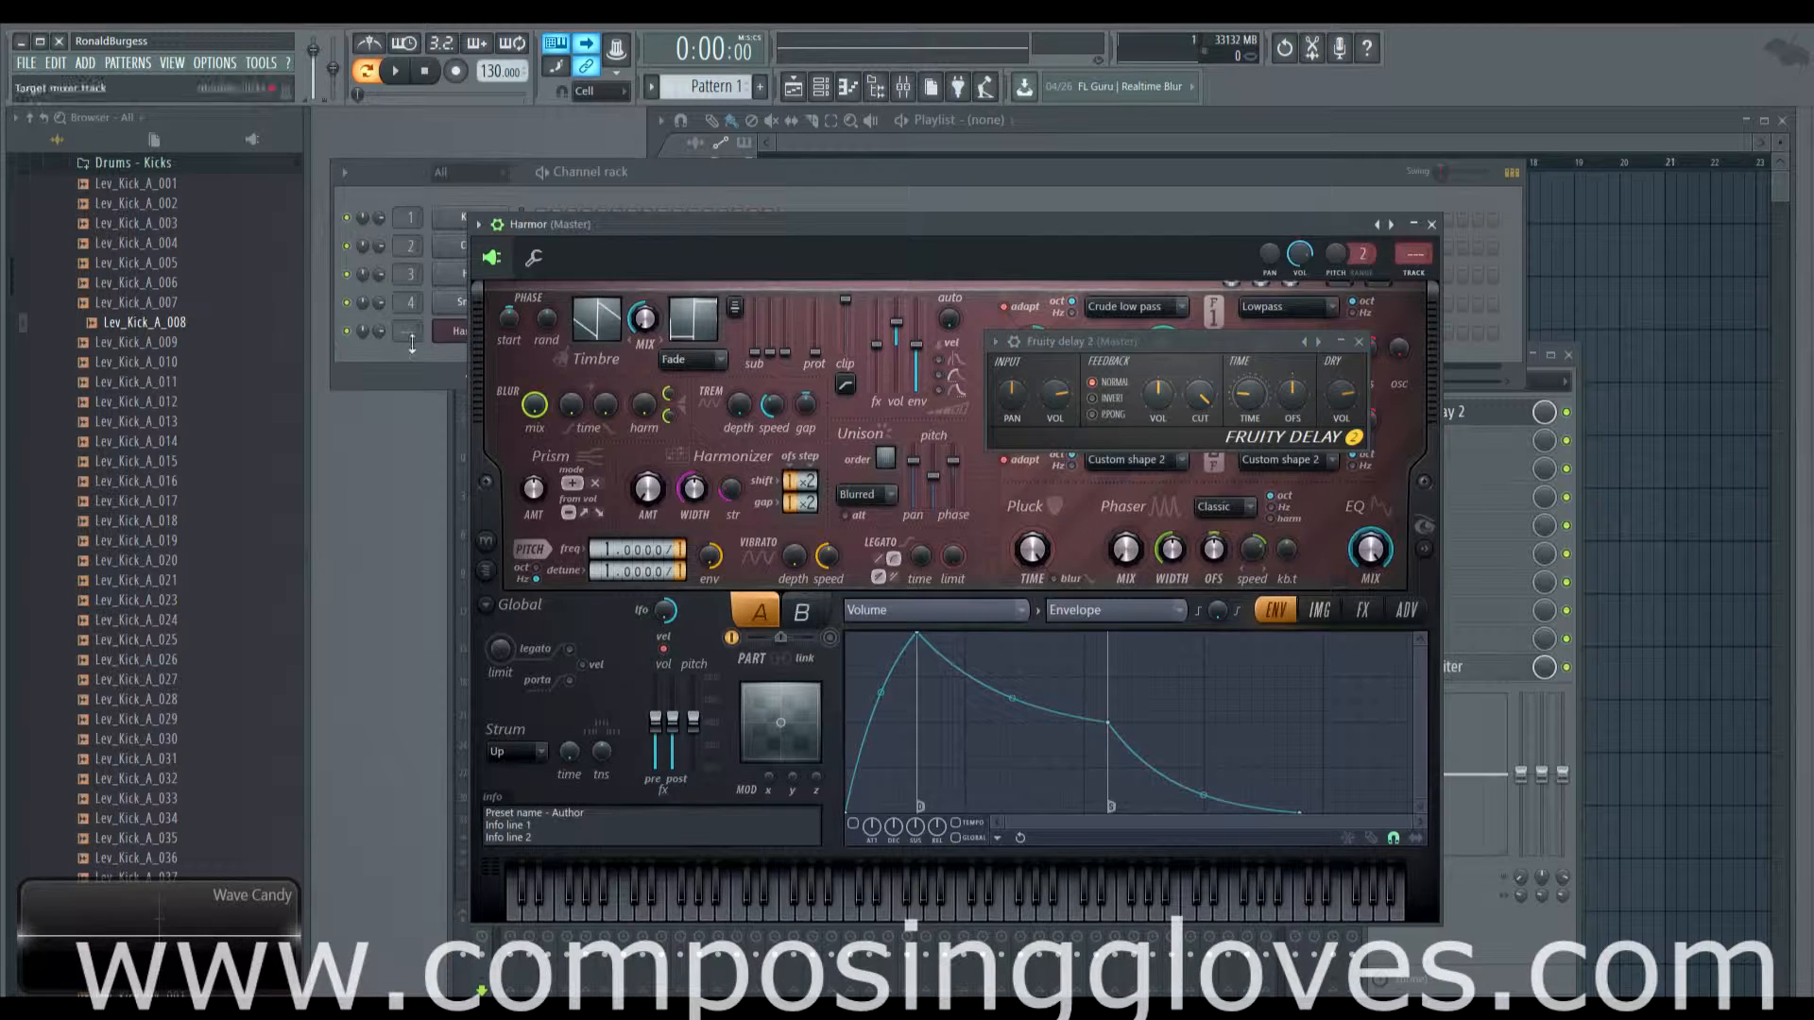
drag(379, 331, 378, 376)
click(490, 389)
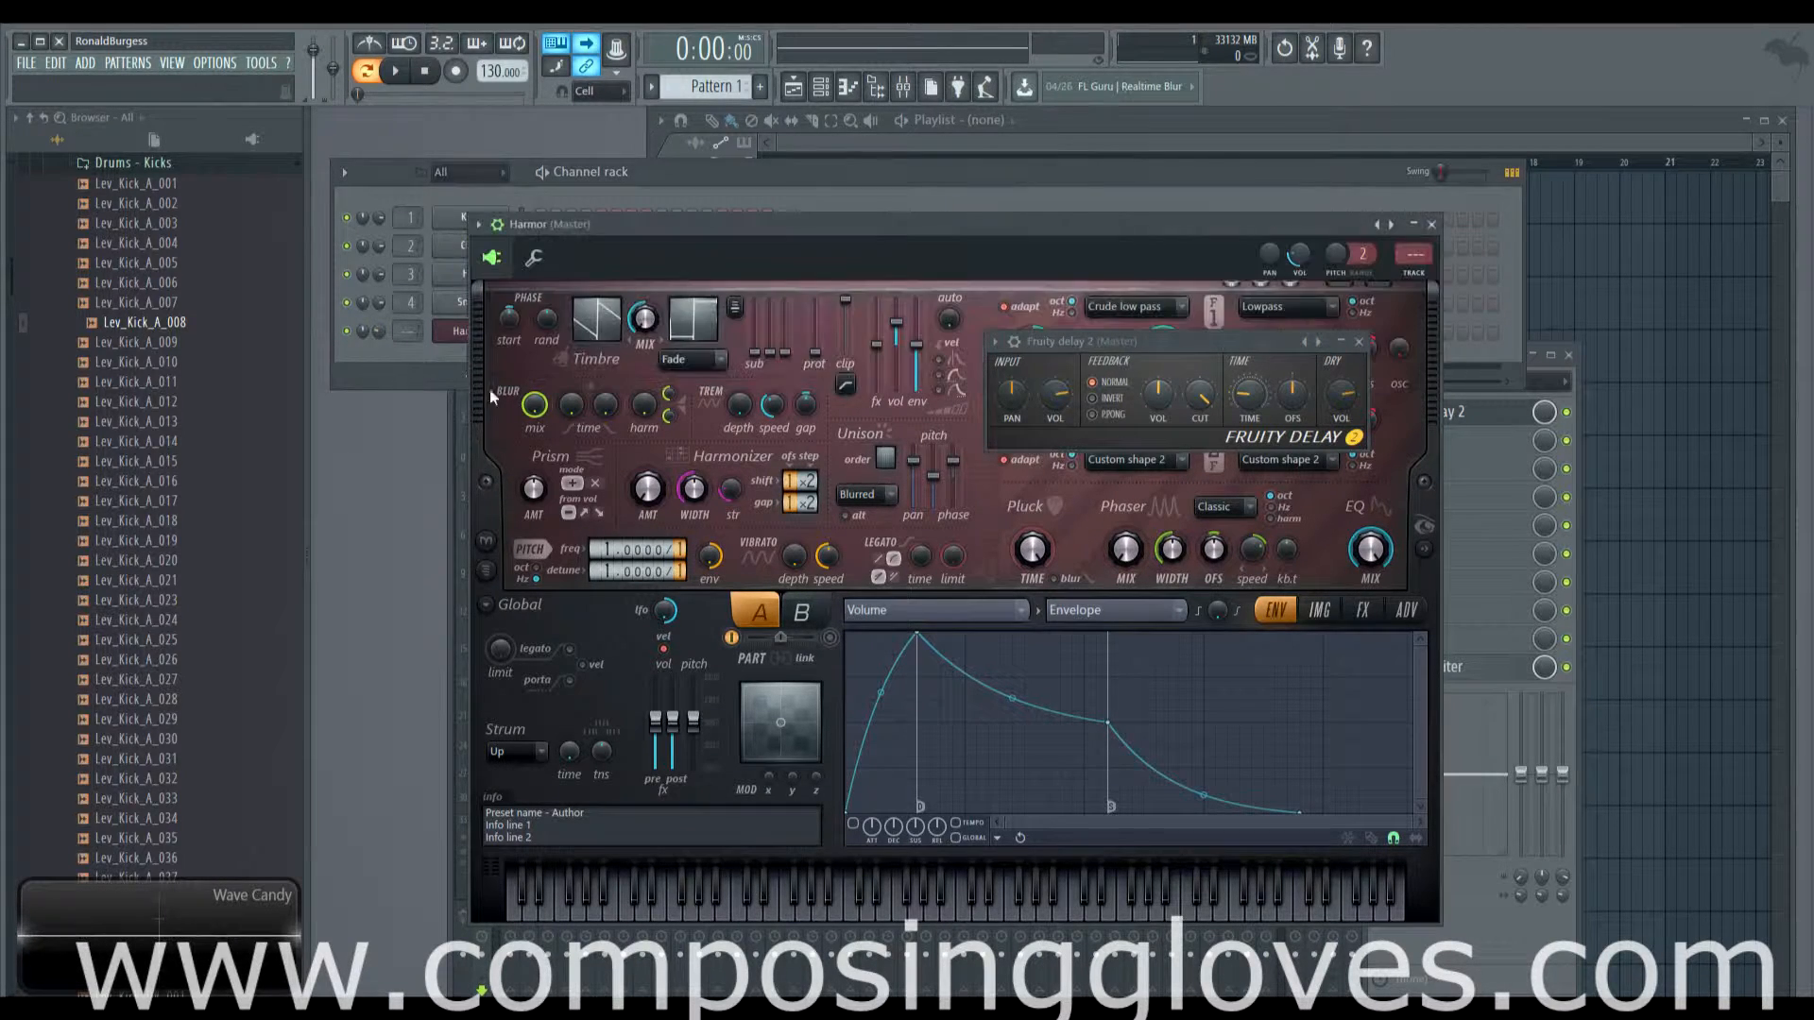
drag(763, 224, 689, 214)
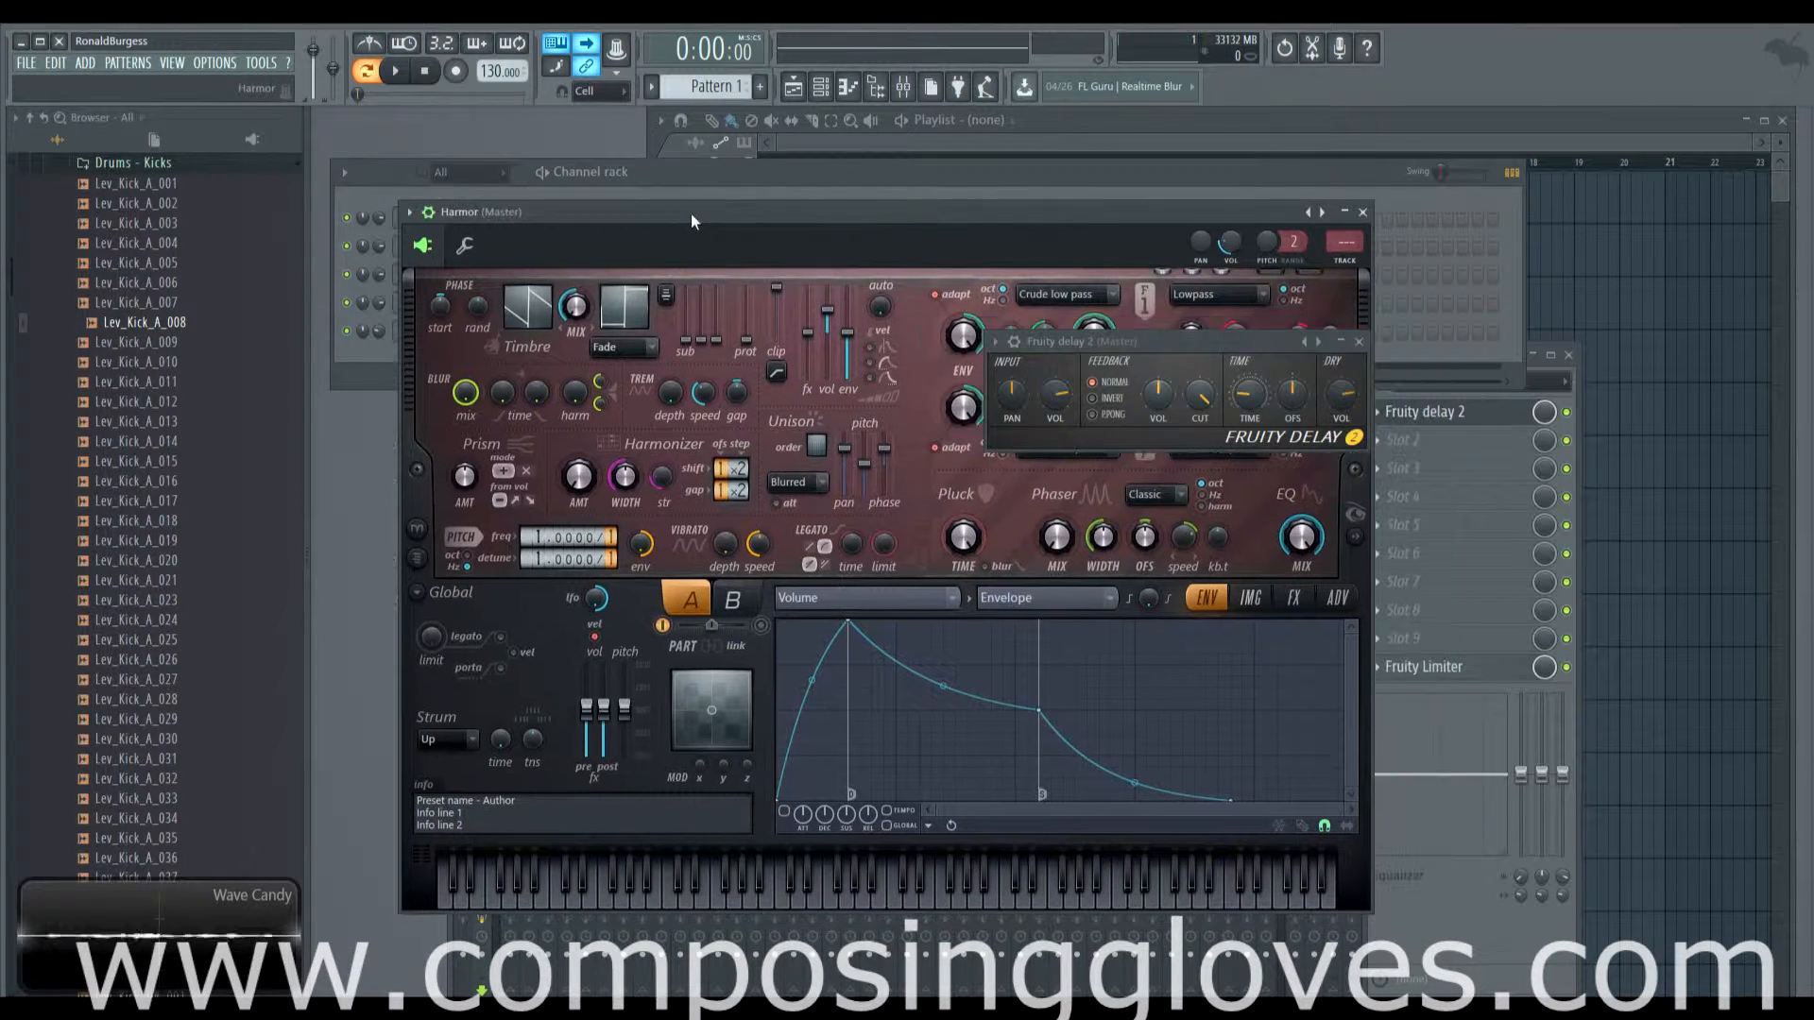
Step: Set Harmor's arpeggiator to up-and-down and adjust its gate
click(464, 245)
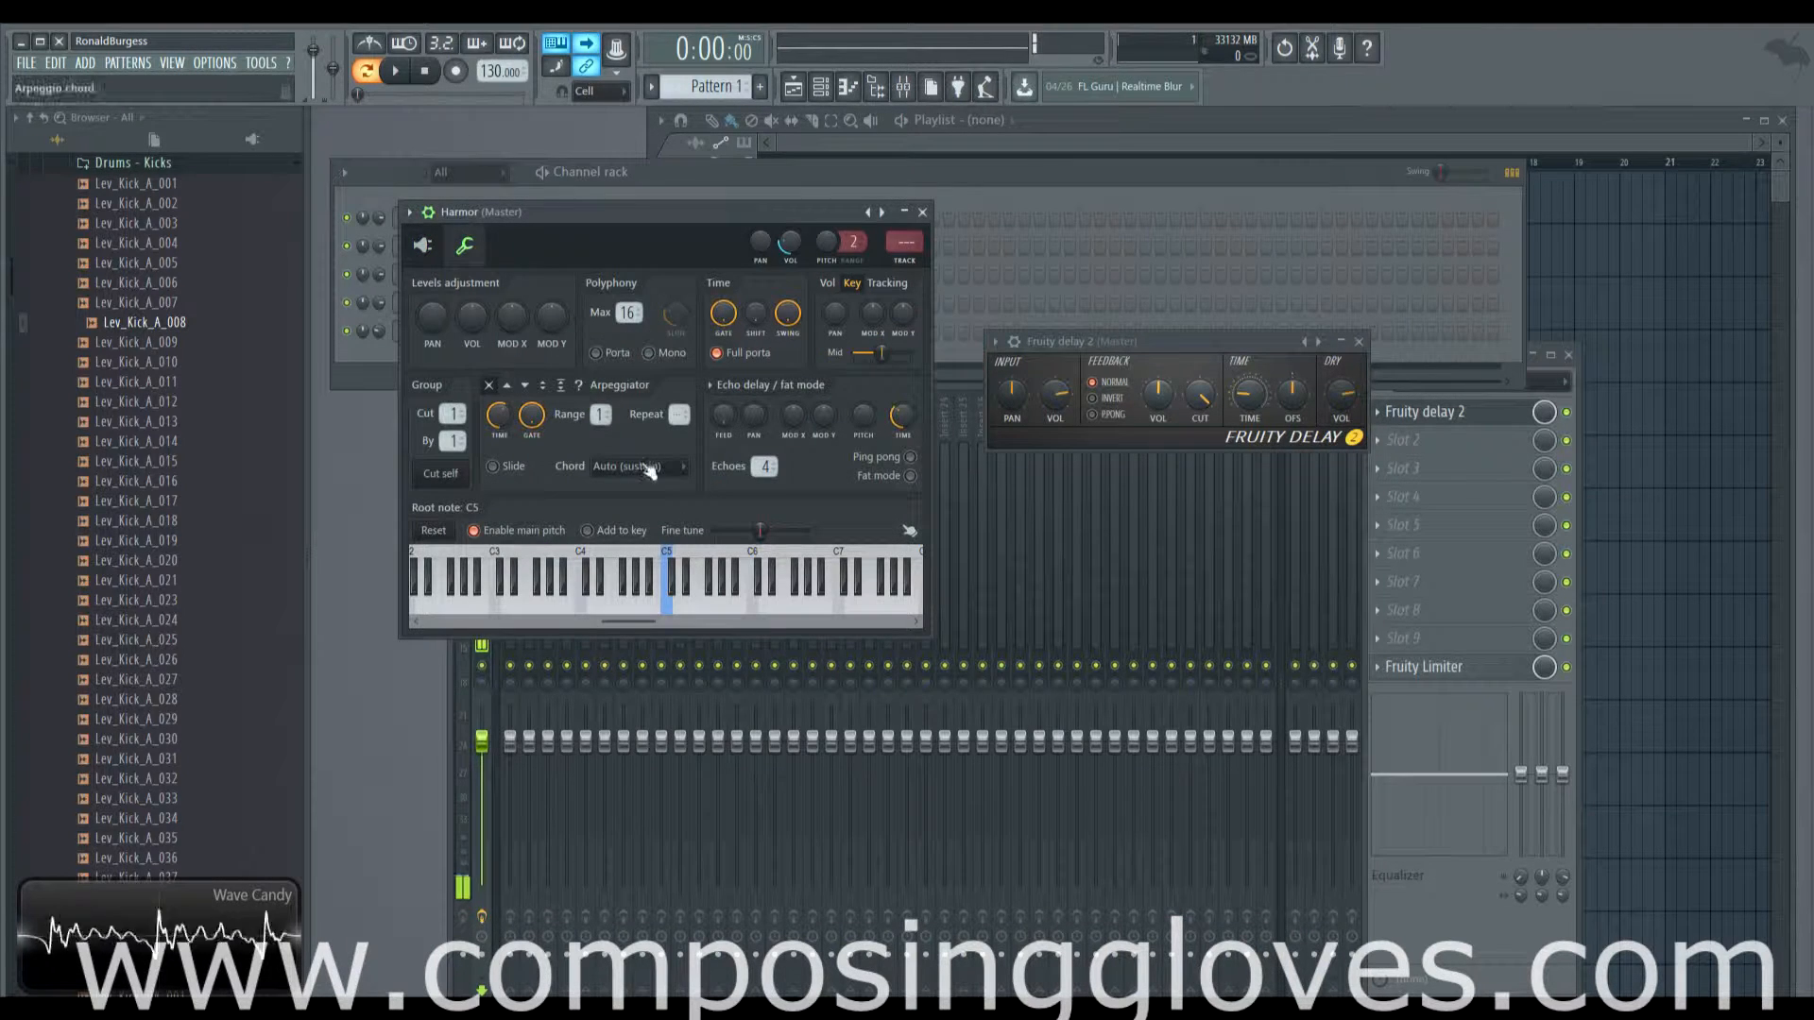
click(545, 388)
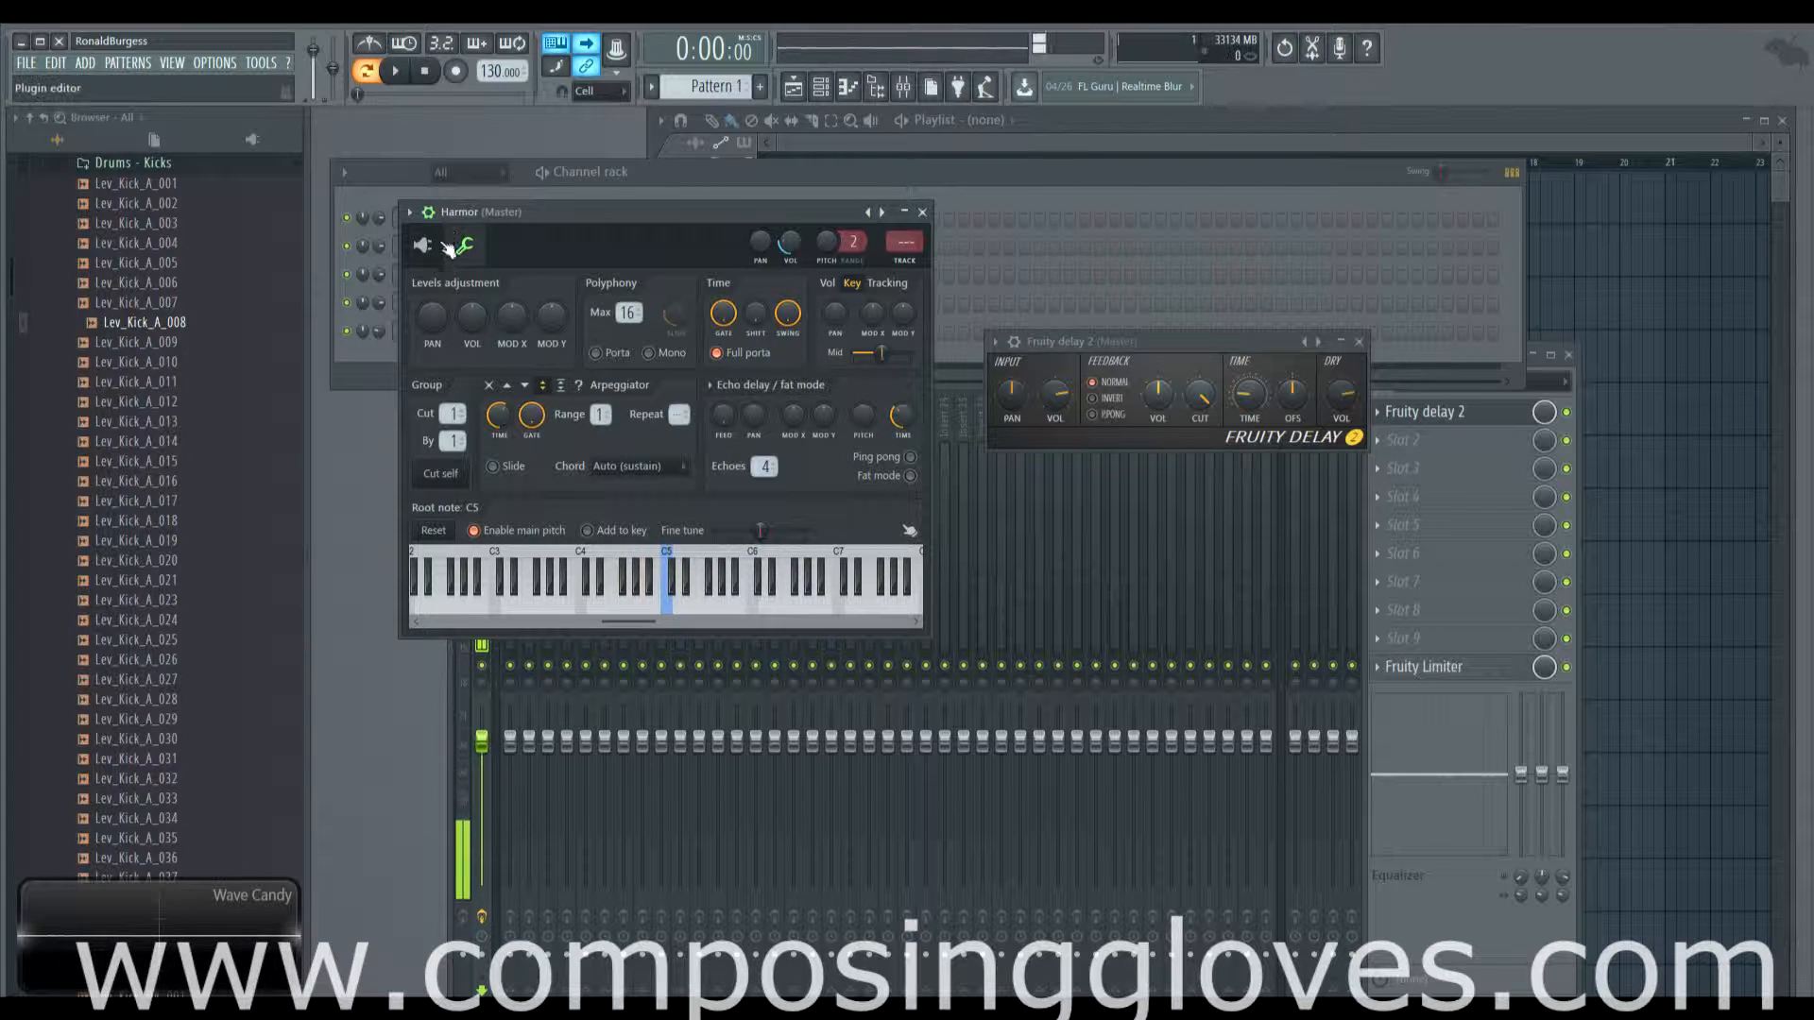
drag(541, 420, 541, 491)
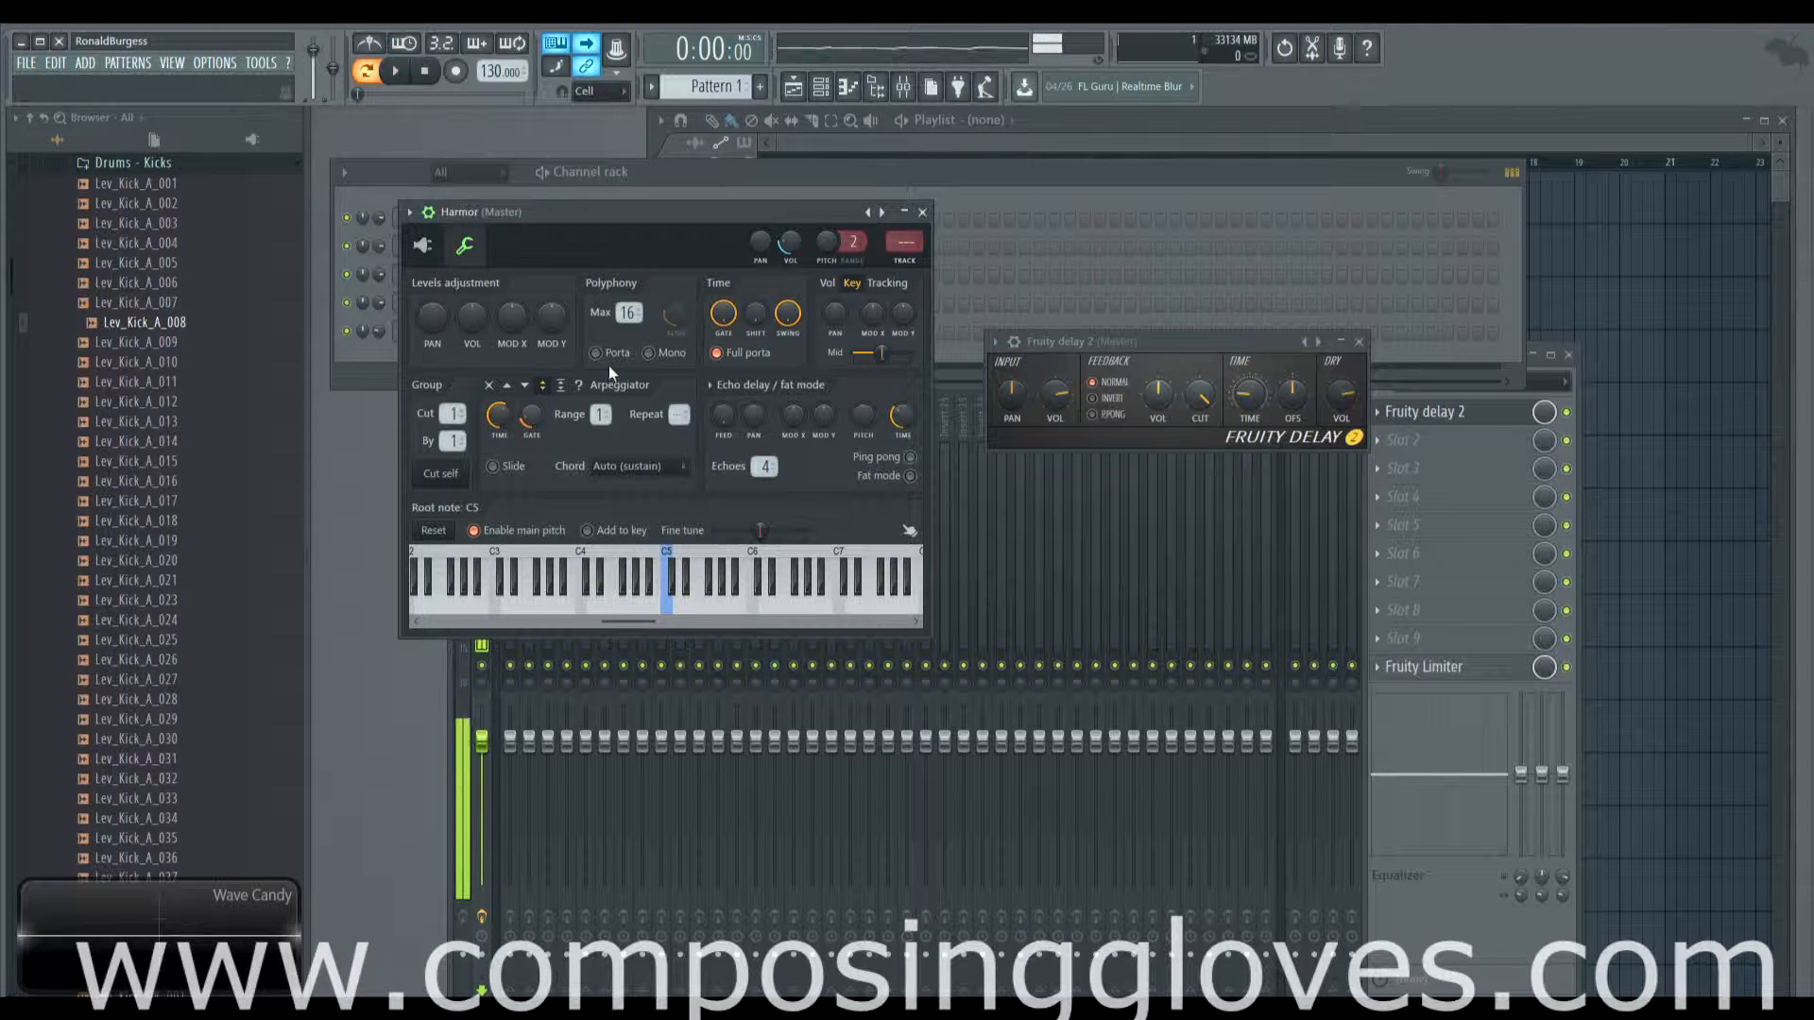
drag(551, 422, 535, 418)
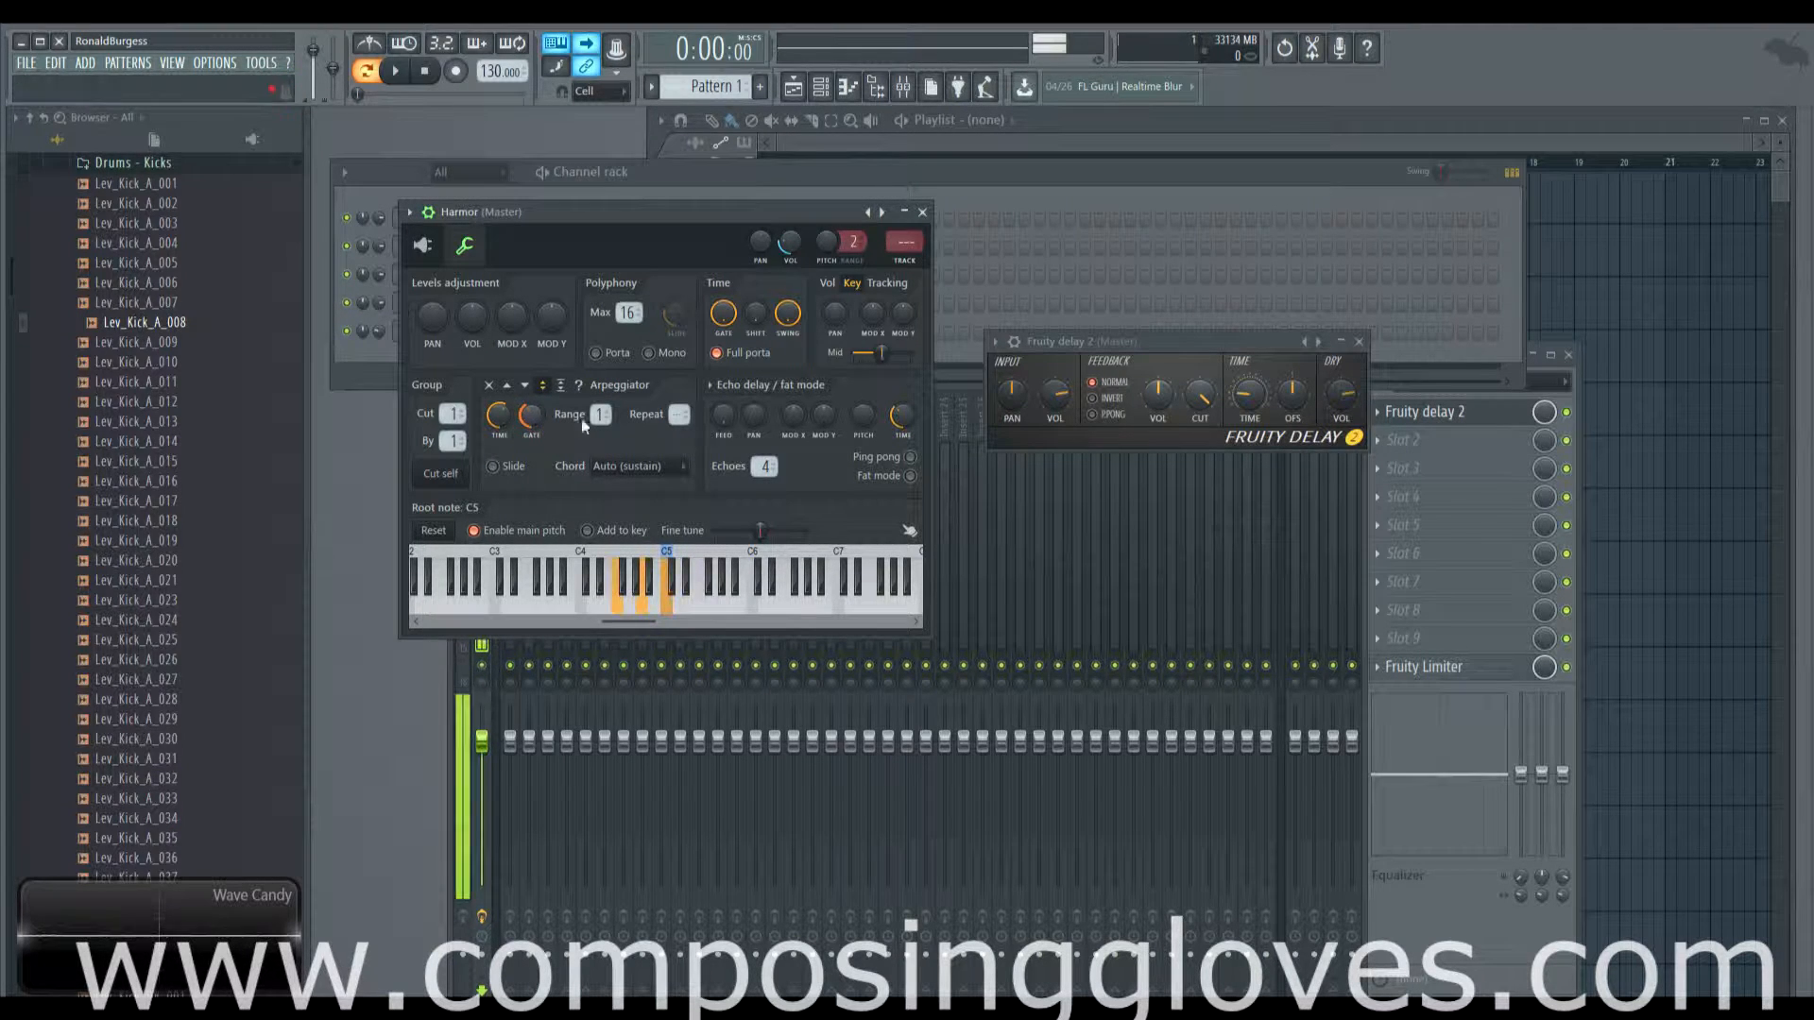
Step: Bypass the Fruity delay 2 effect on the master track
click(422, 245)
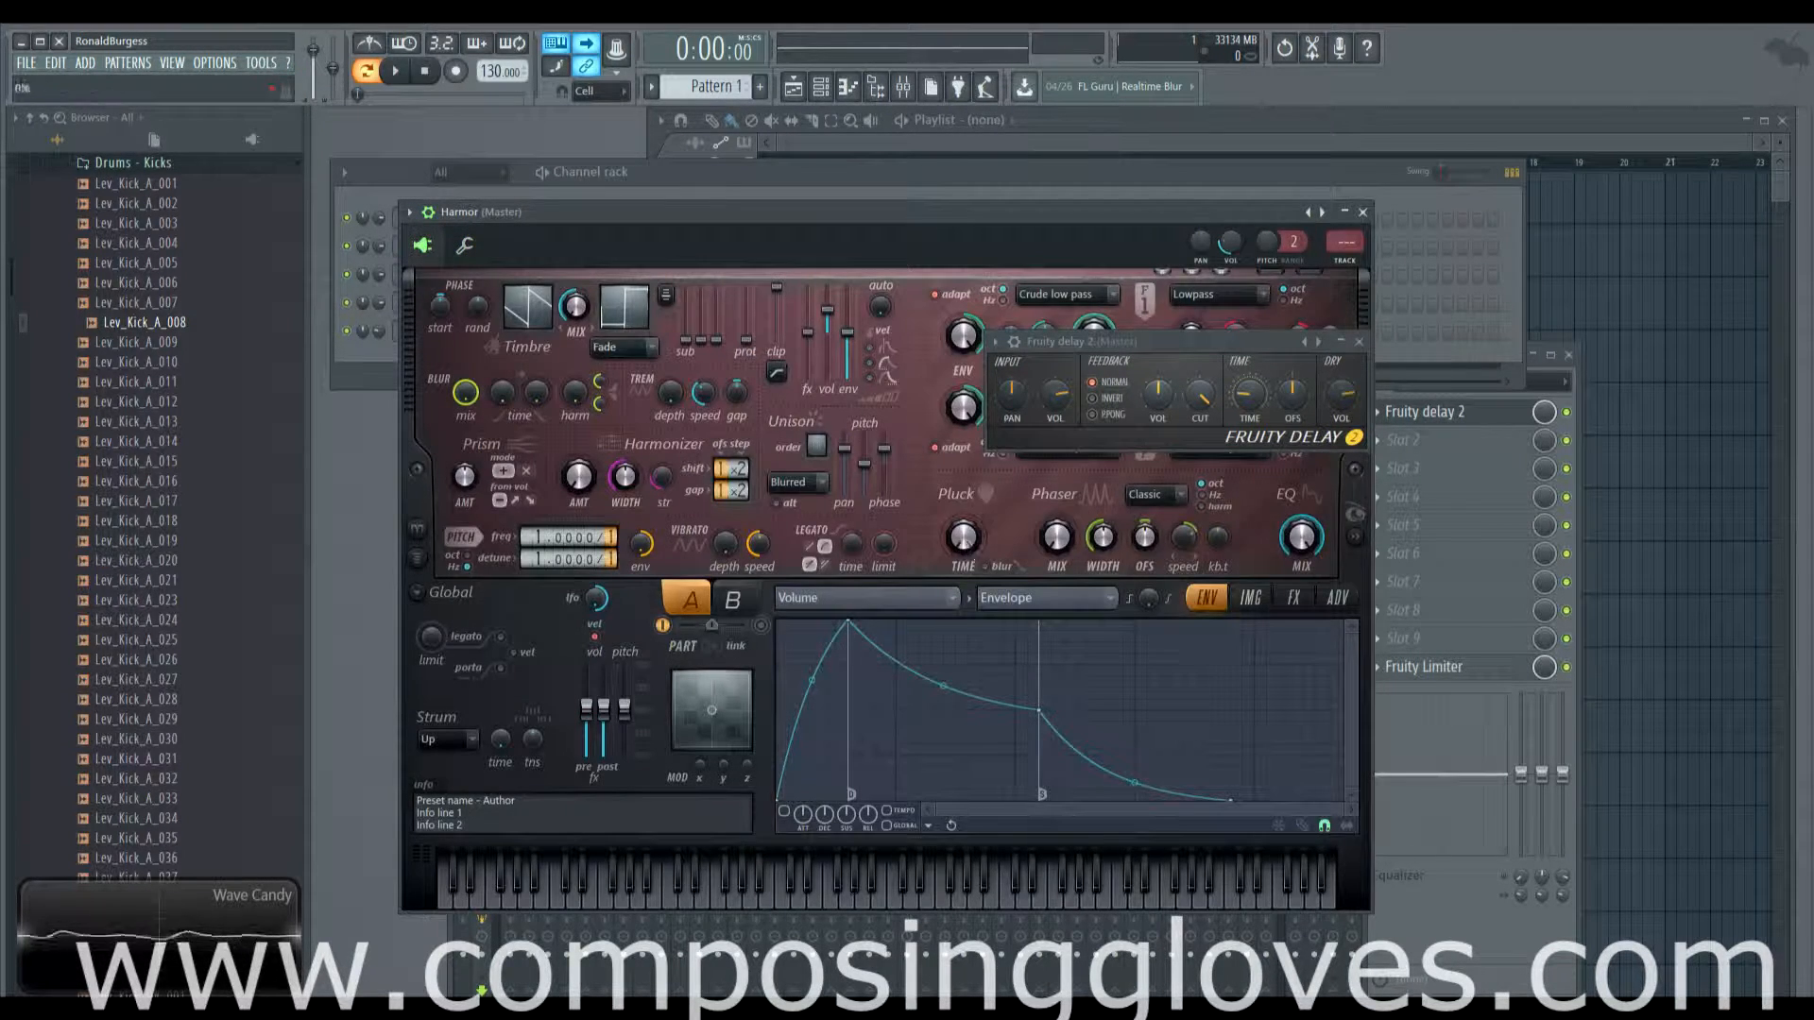
click(464, 245)
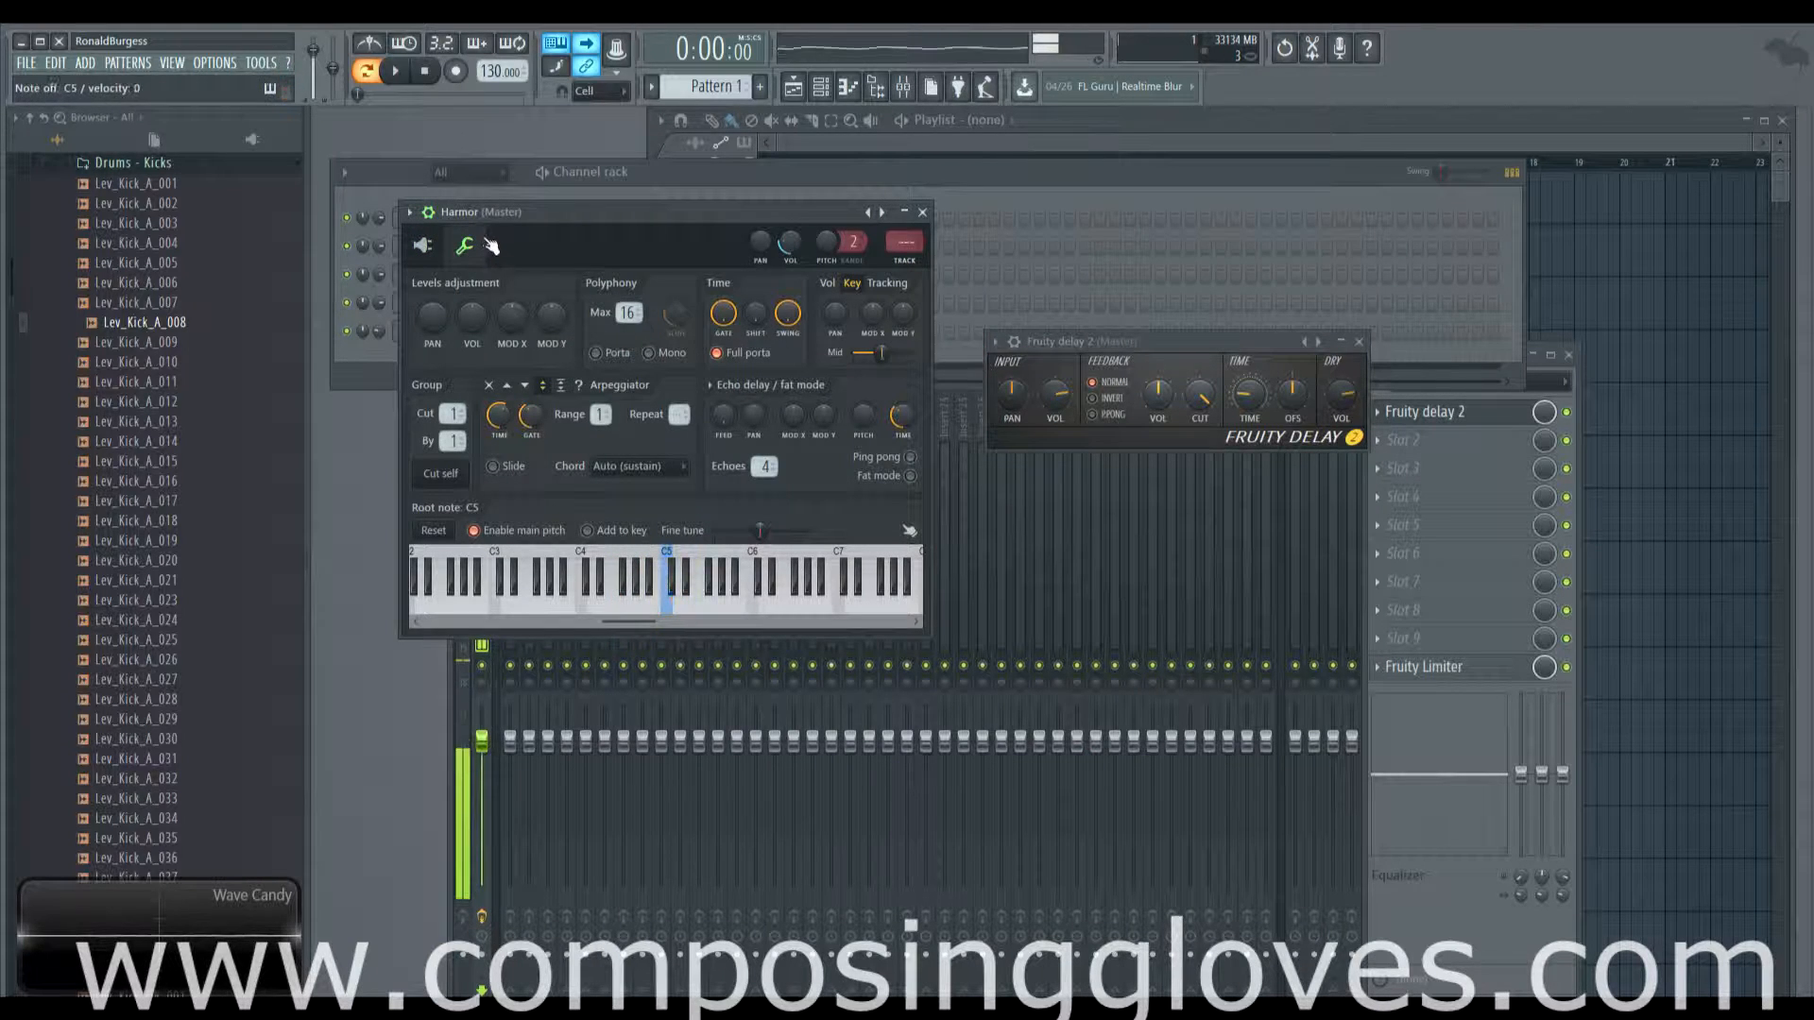
click(1566, 412)
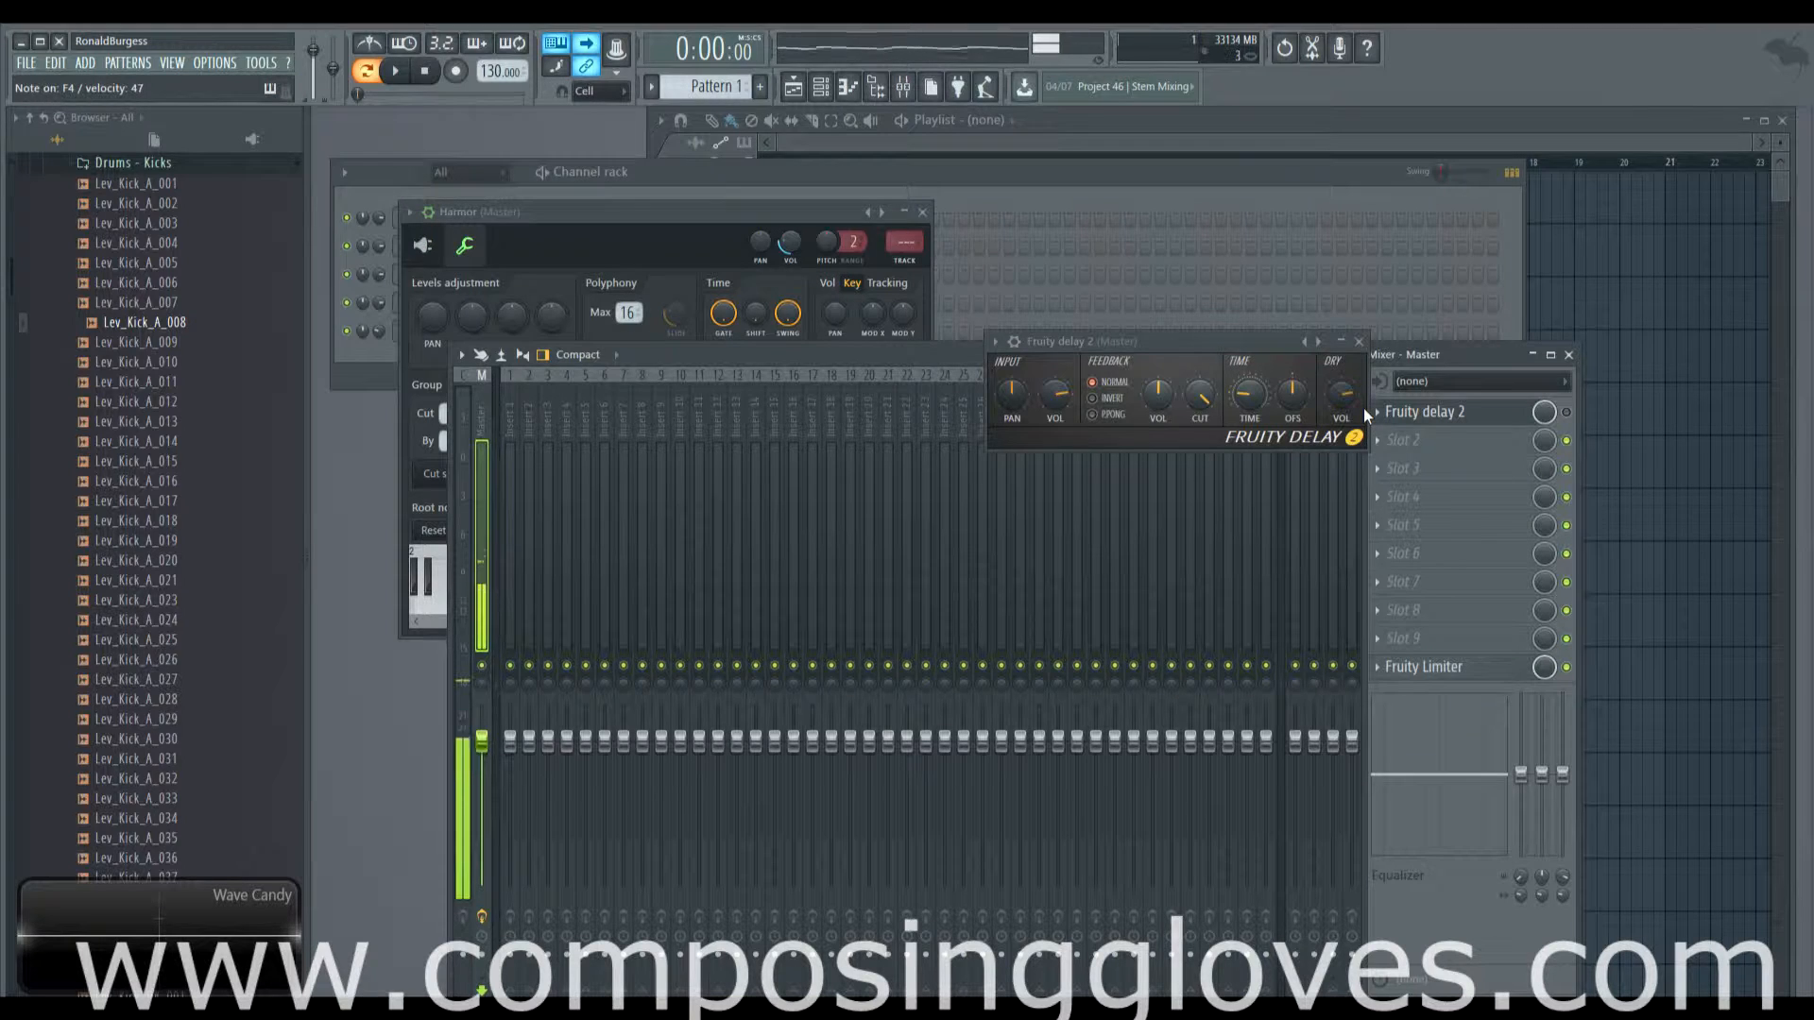
Step: Re-enable Fruity delay 2, sweep its input pan left and right, and raise input volume
click(1566, 412)
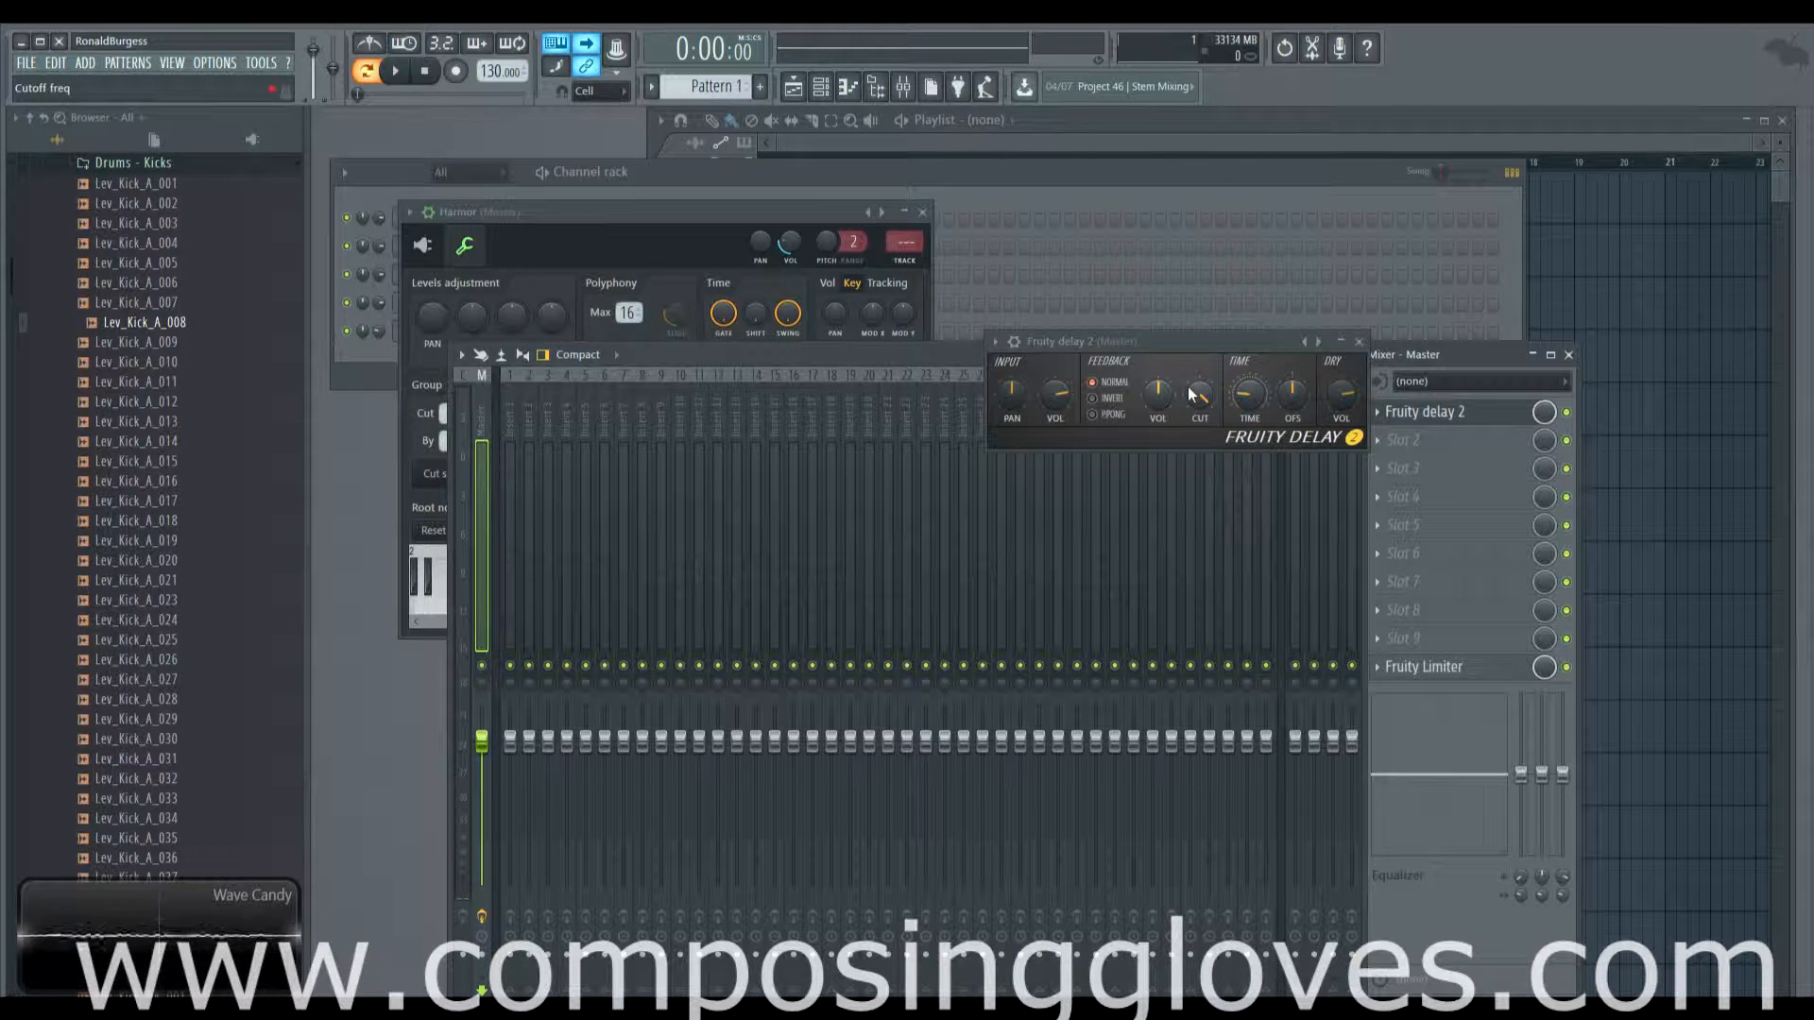
drag(1011, 391, 1011, 463)
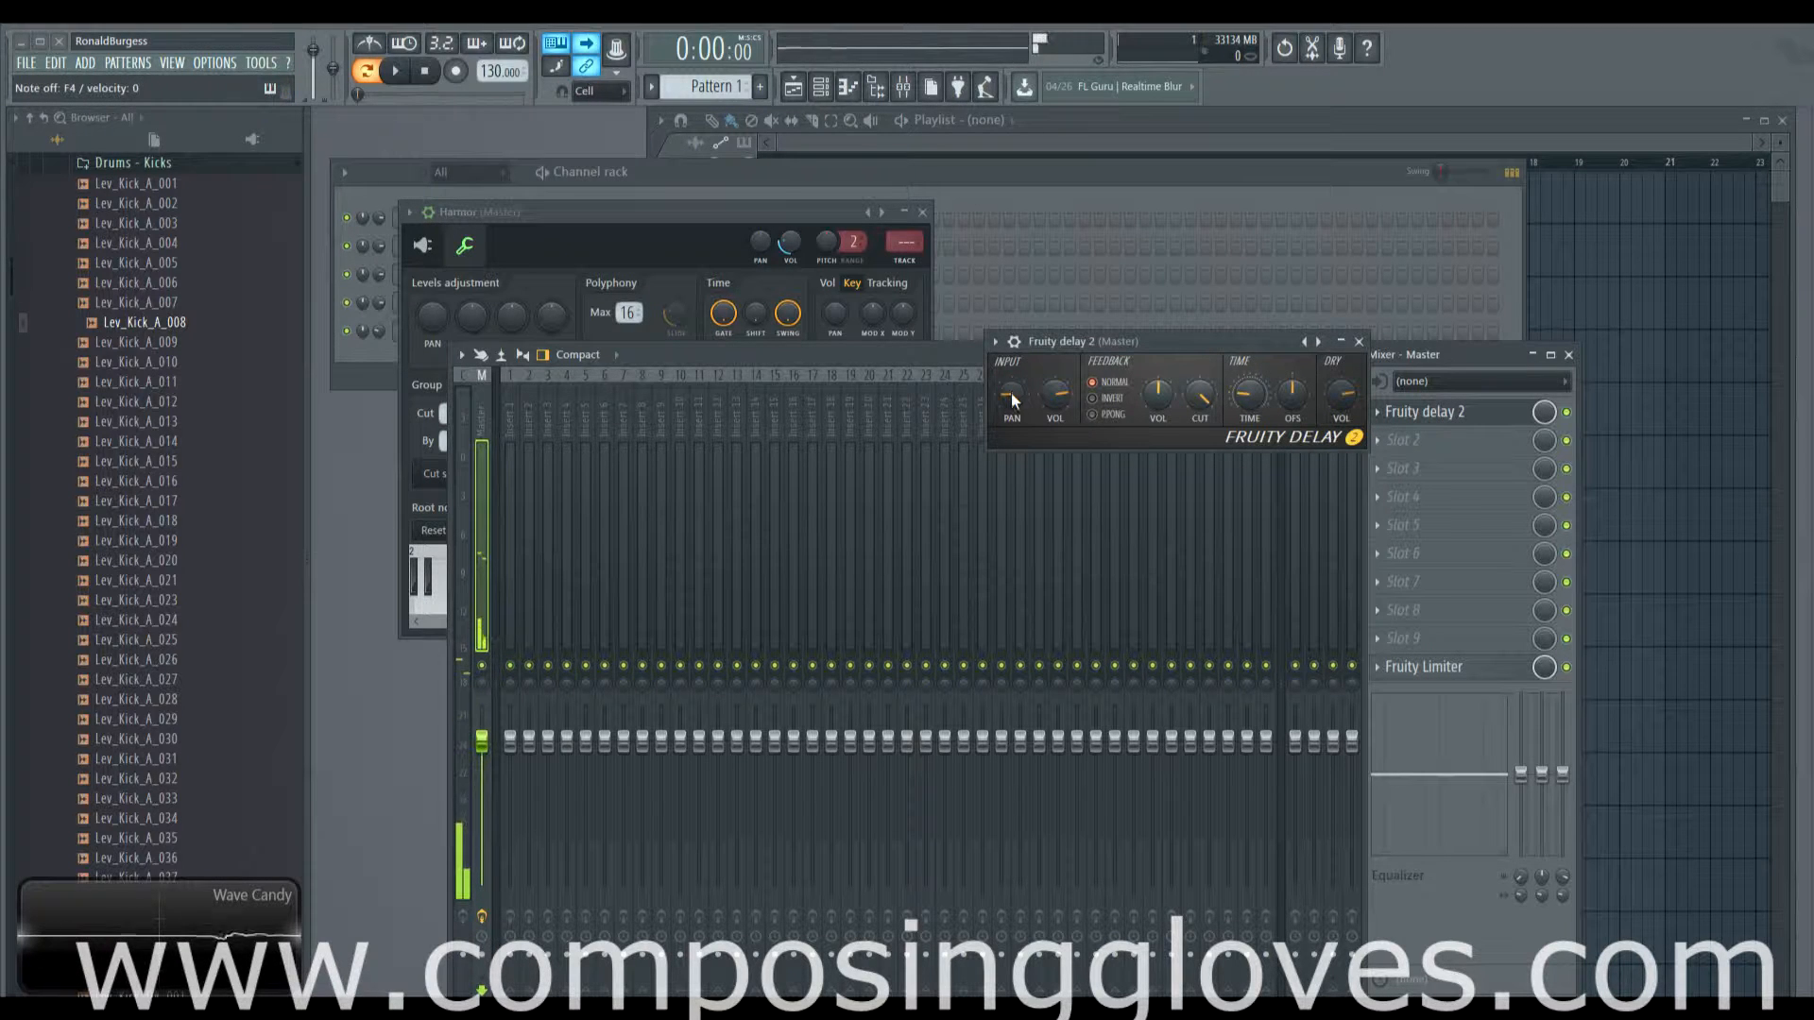
drag(1011, 393, 1010, 283)
mouse_move(1053, 393)
mouse_down()
mouse_move(1053, 345)
mouse_move(1052, 383)
mouse_up()
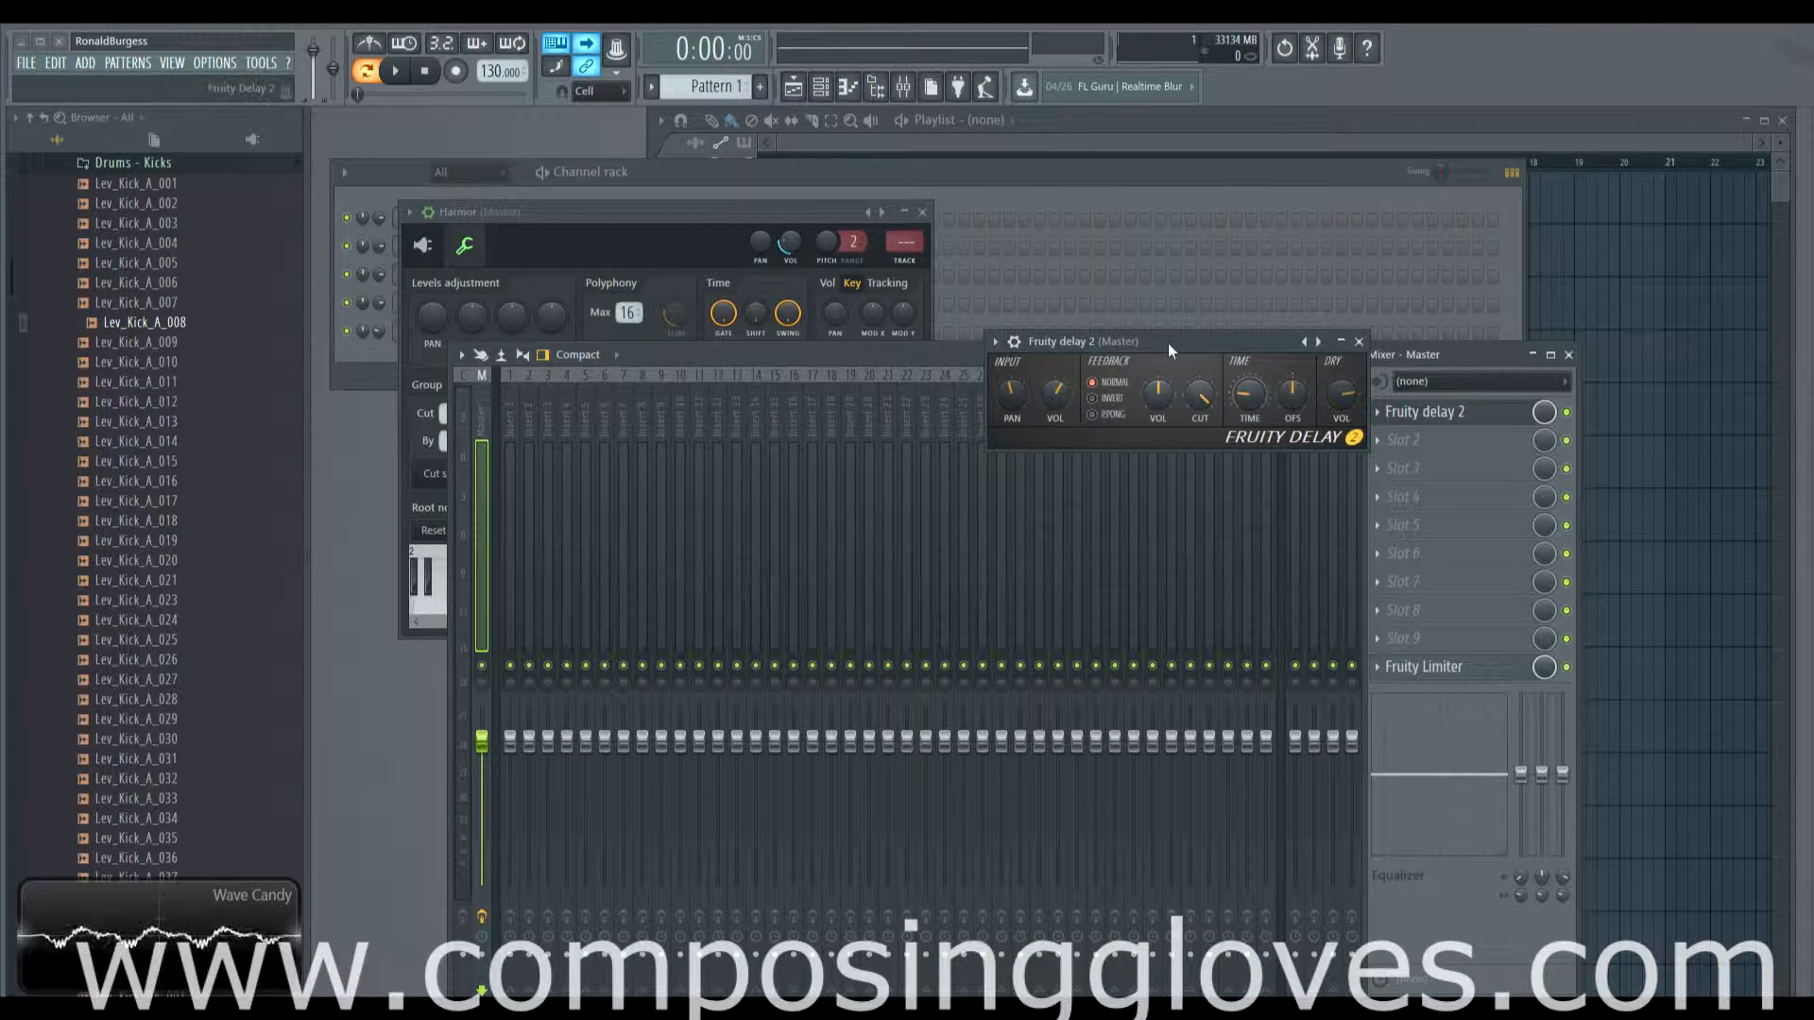
drag(1168, 343, 1168, 313)
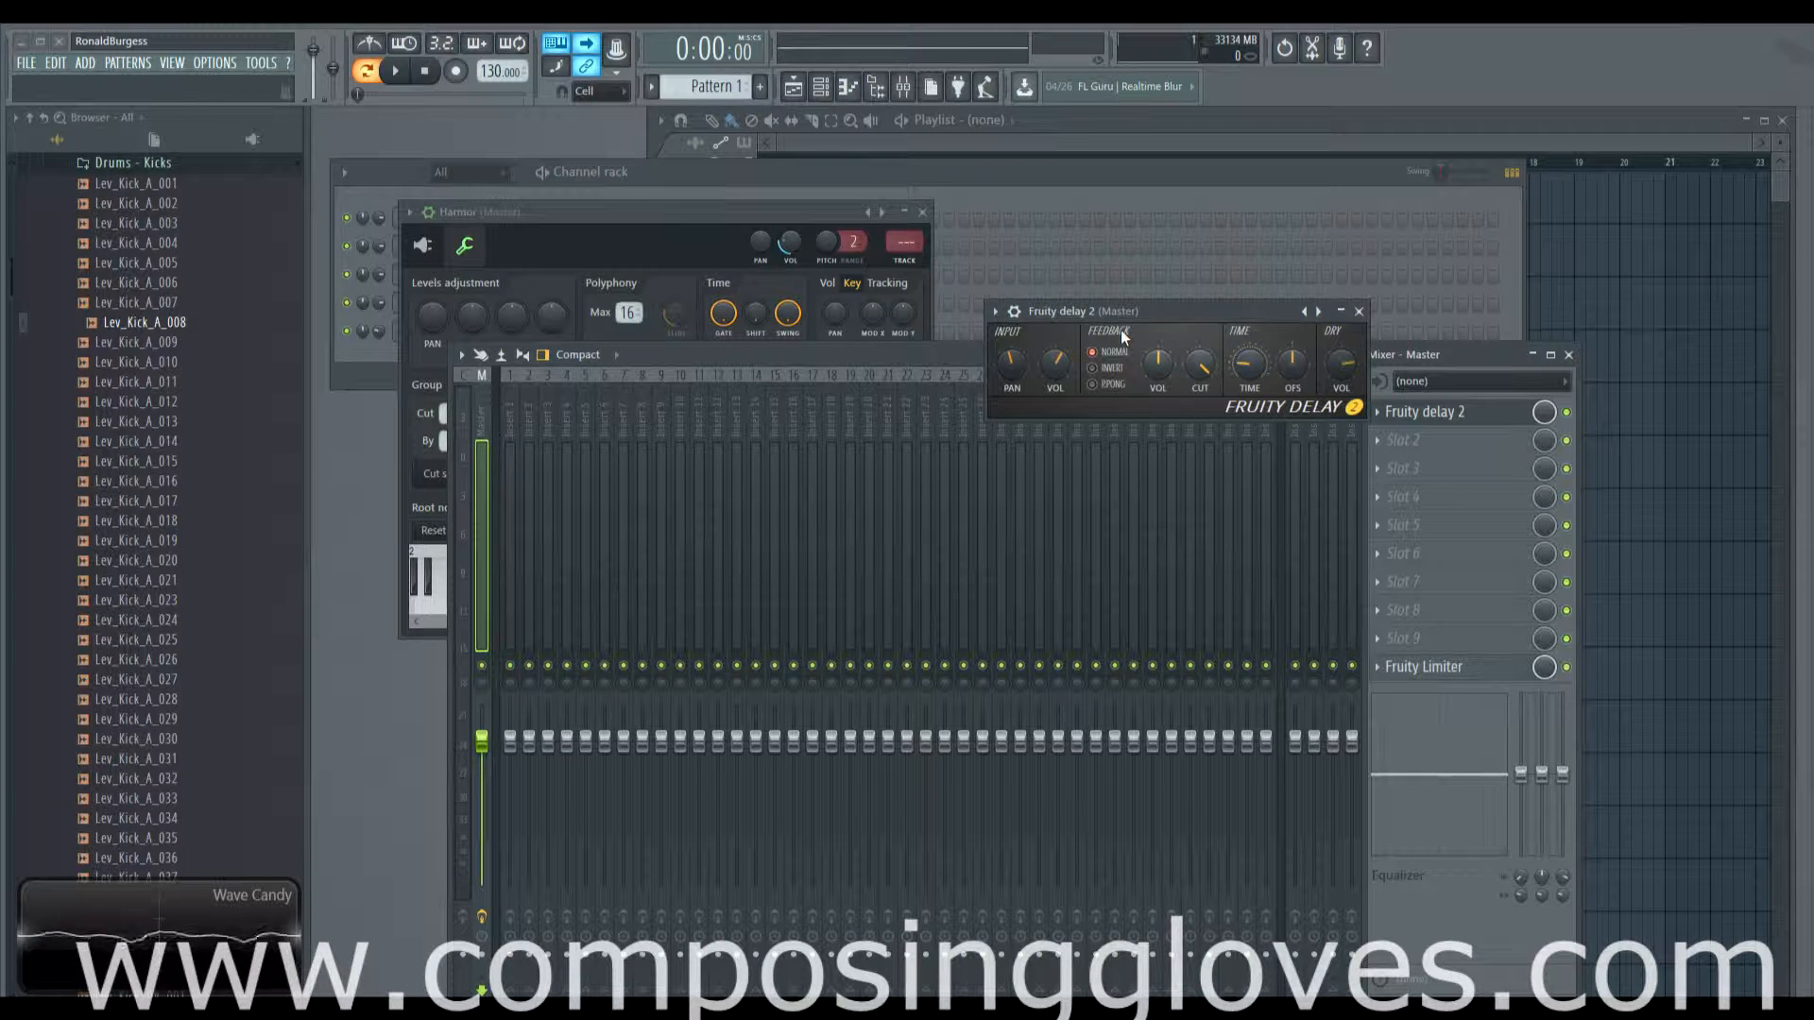
Step: Play a note and switch the delay's feedback mode to invert
key(z)
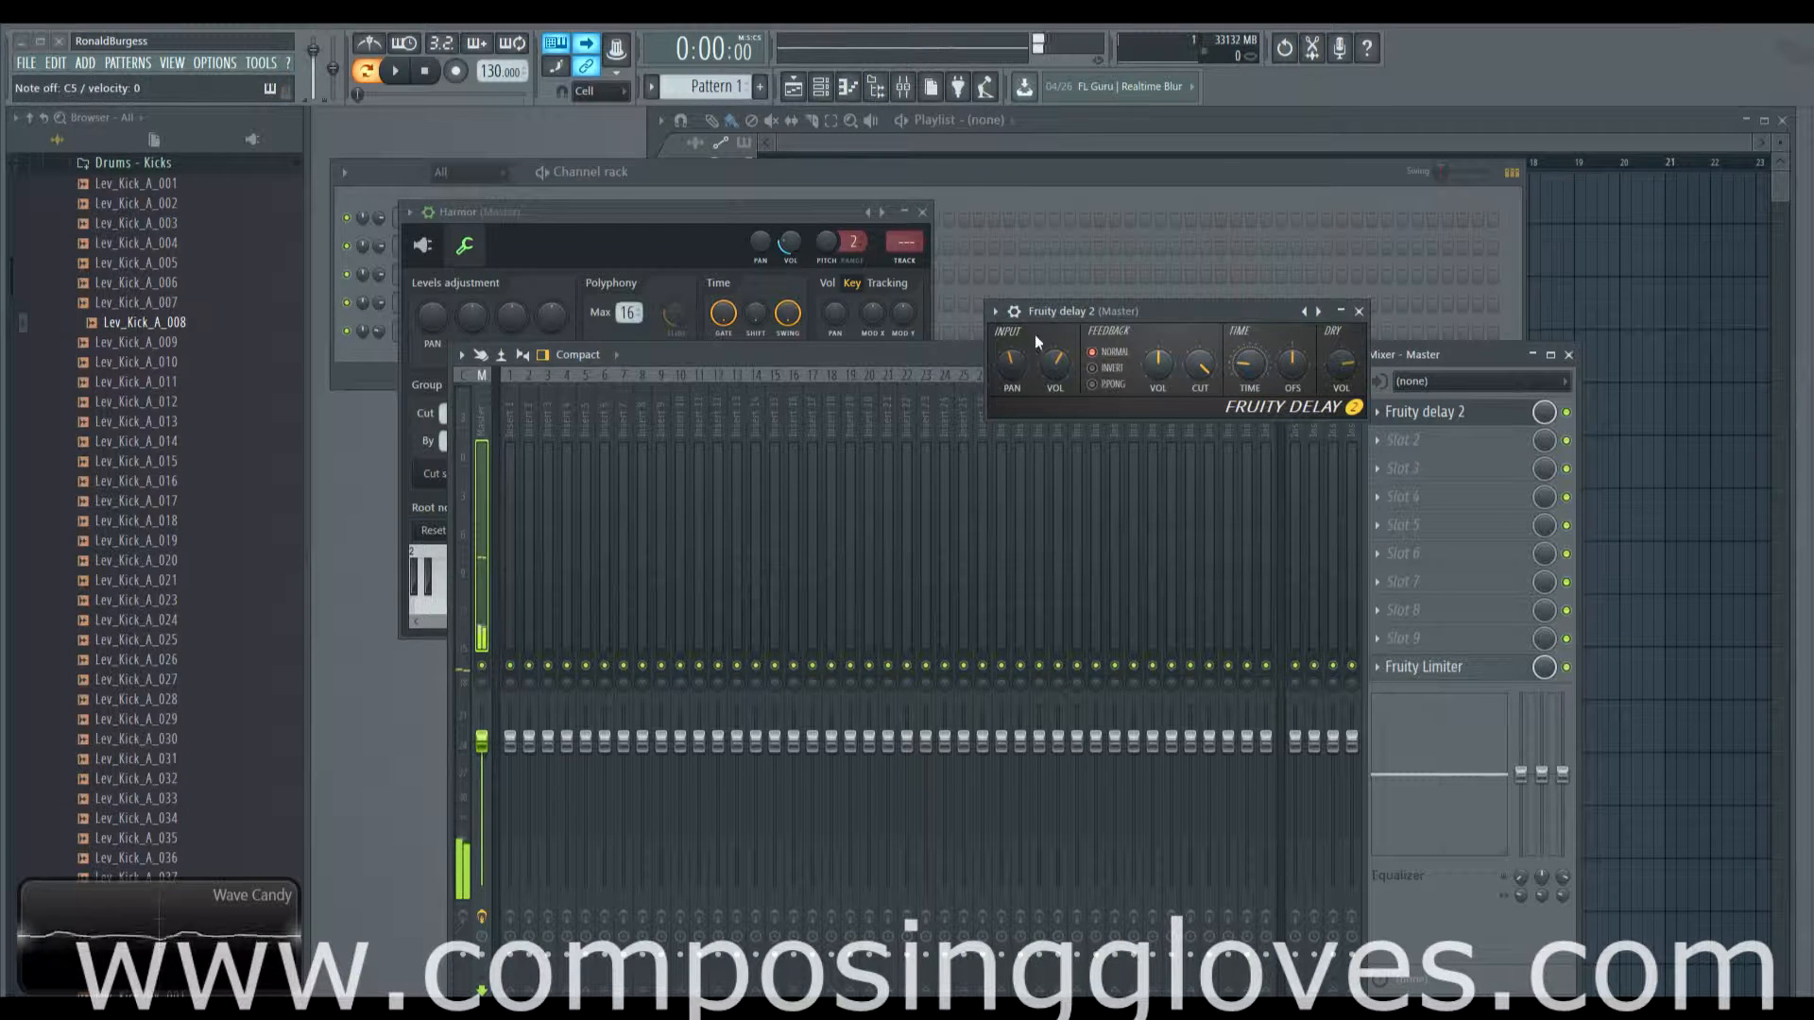
click(1107, 370)
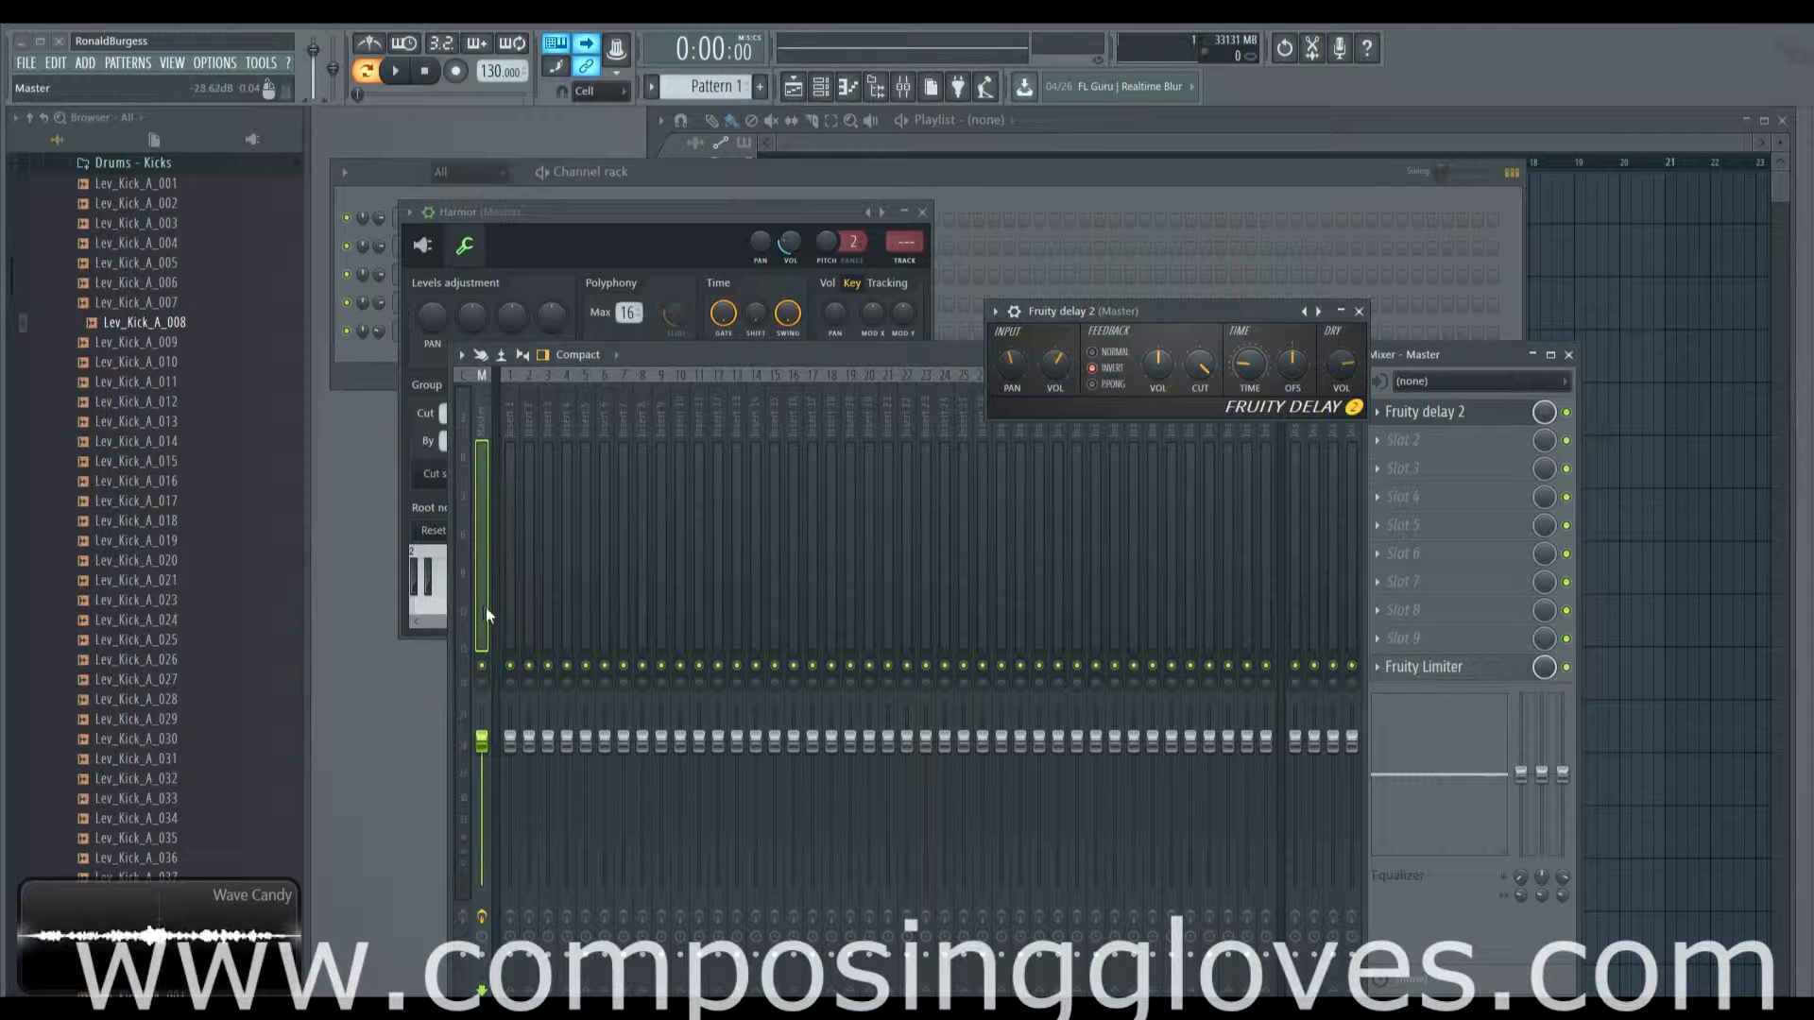
Step: Set feedback to ping-pong, pan the delay input fully right, and lower the feedback cutoff
click(1110, 381)
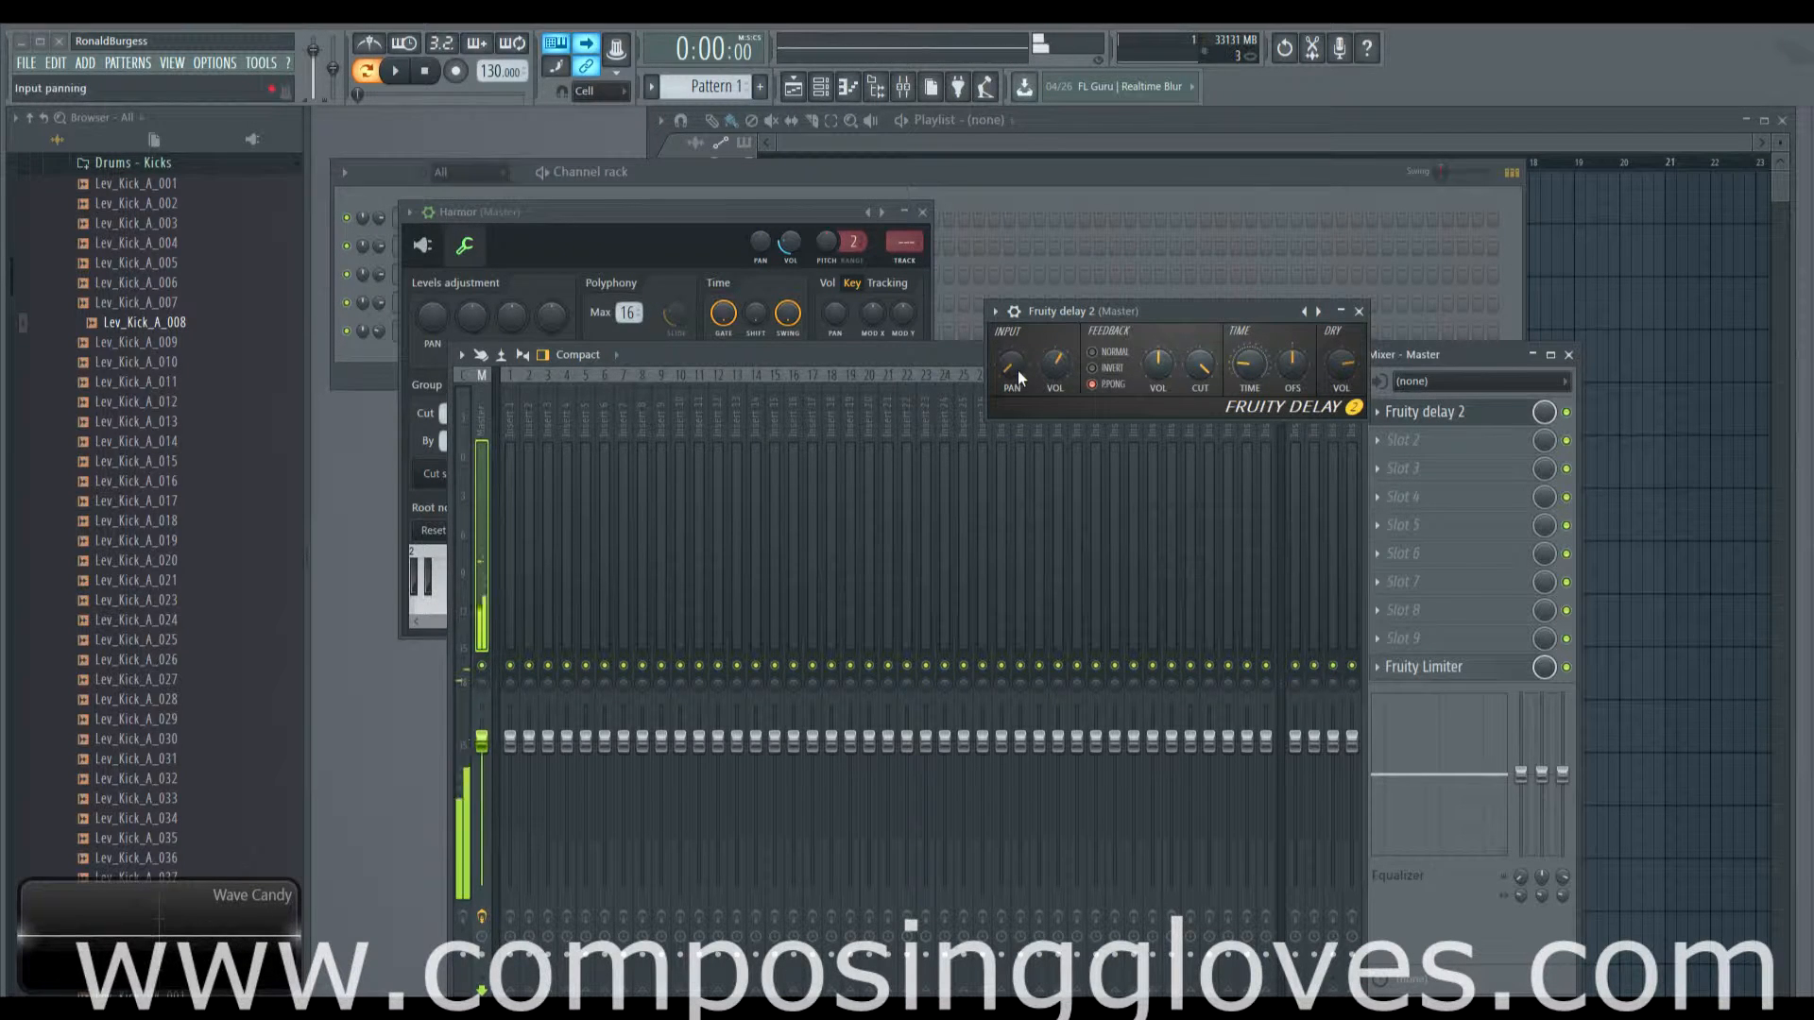
drag(1012, 370, 1013, 274)
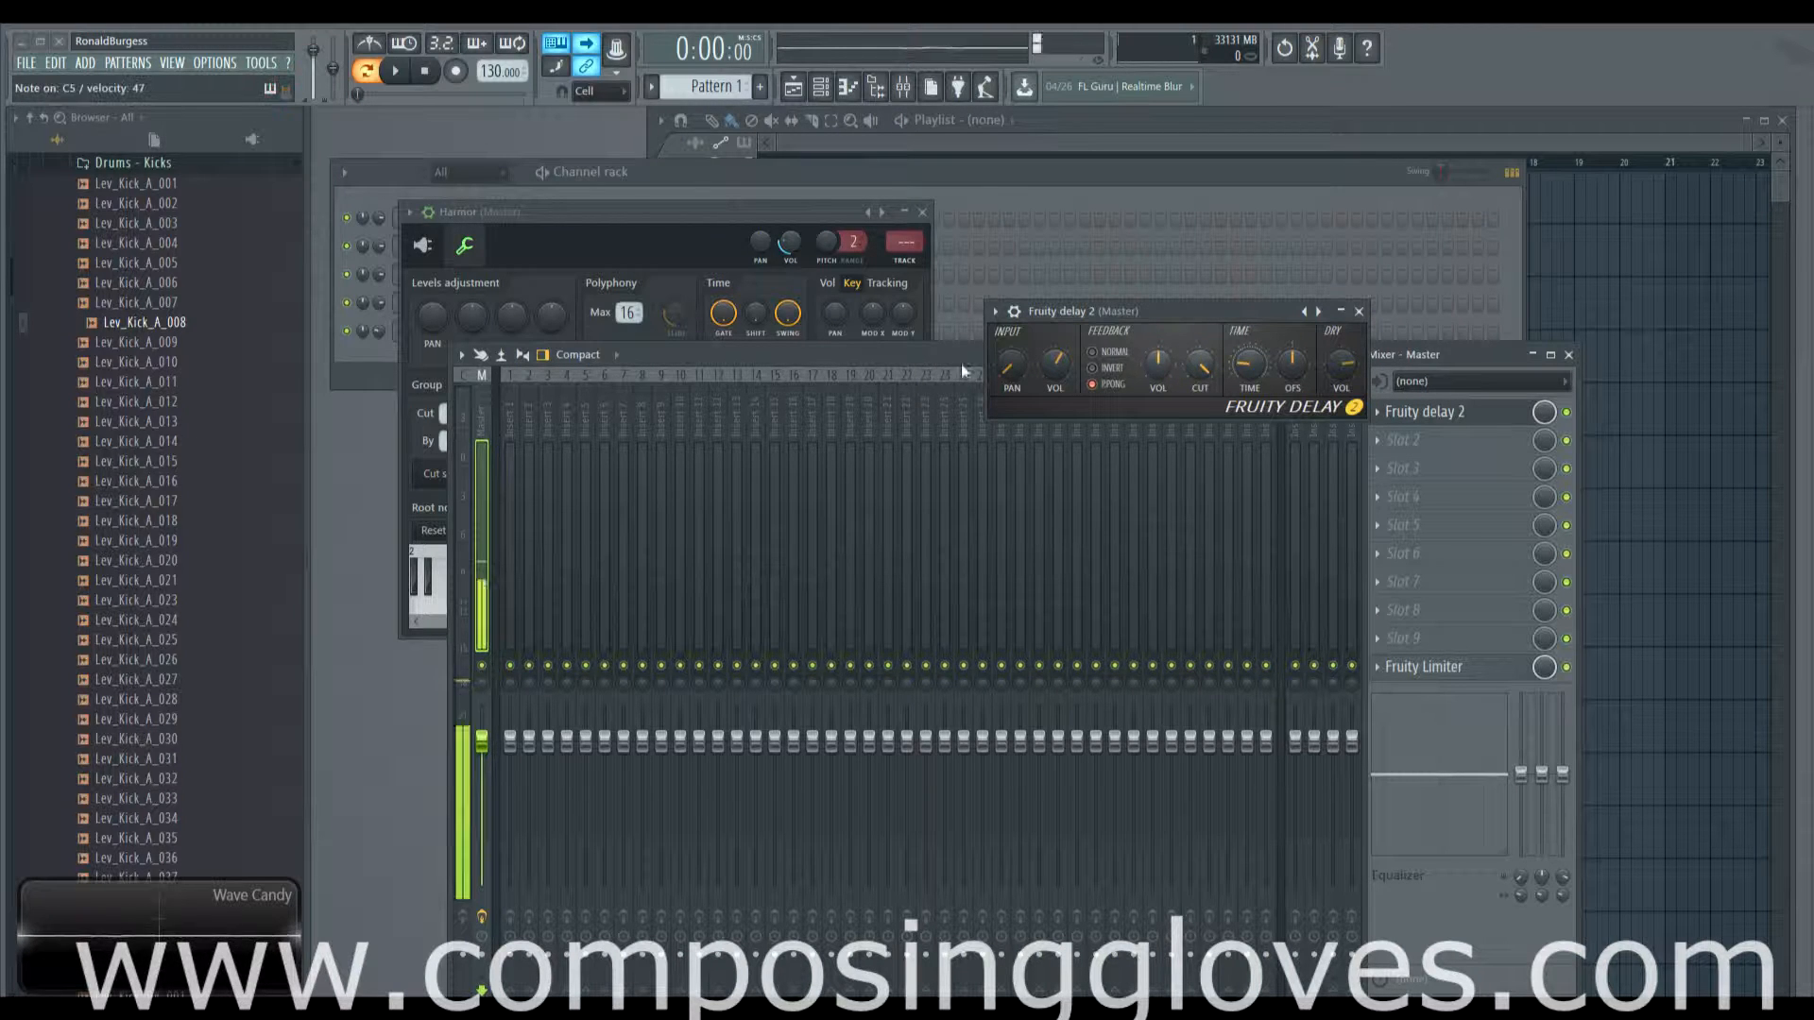
mouse_move(1199, 364)
mouse_down()
mouse_move(1200, 412)
mouse_move(1198, 337)
mouse_up()
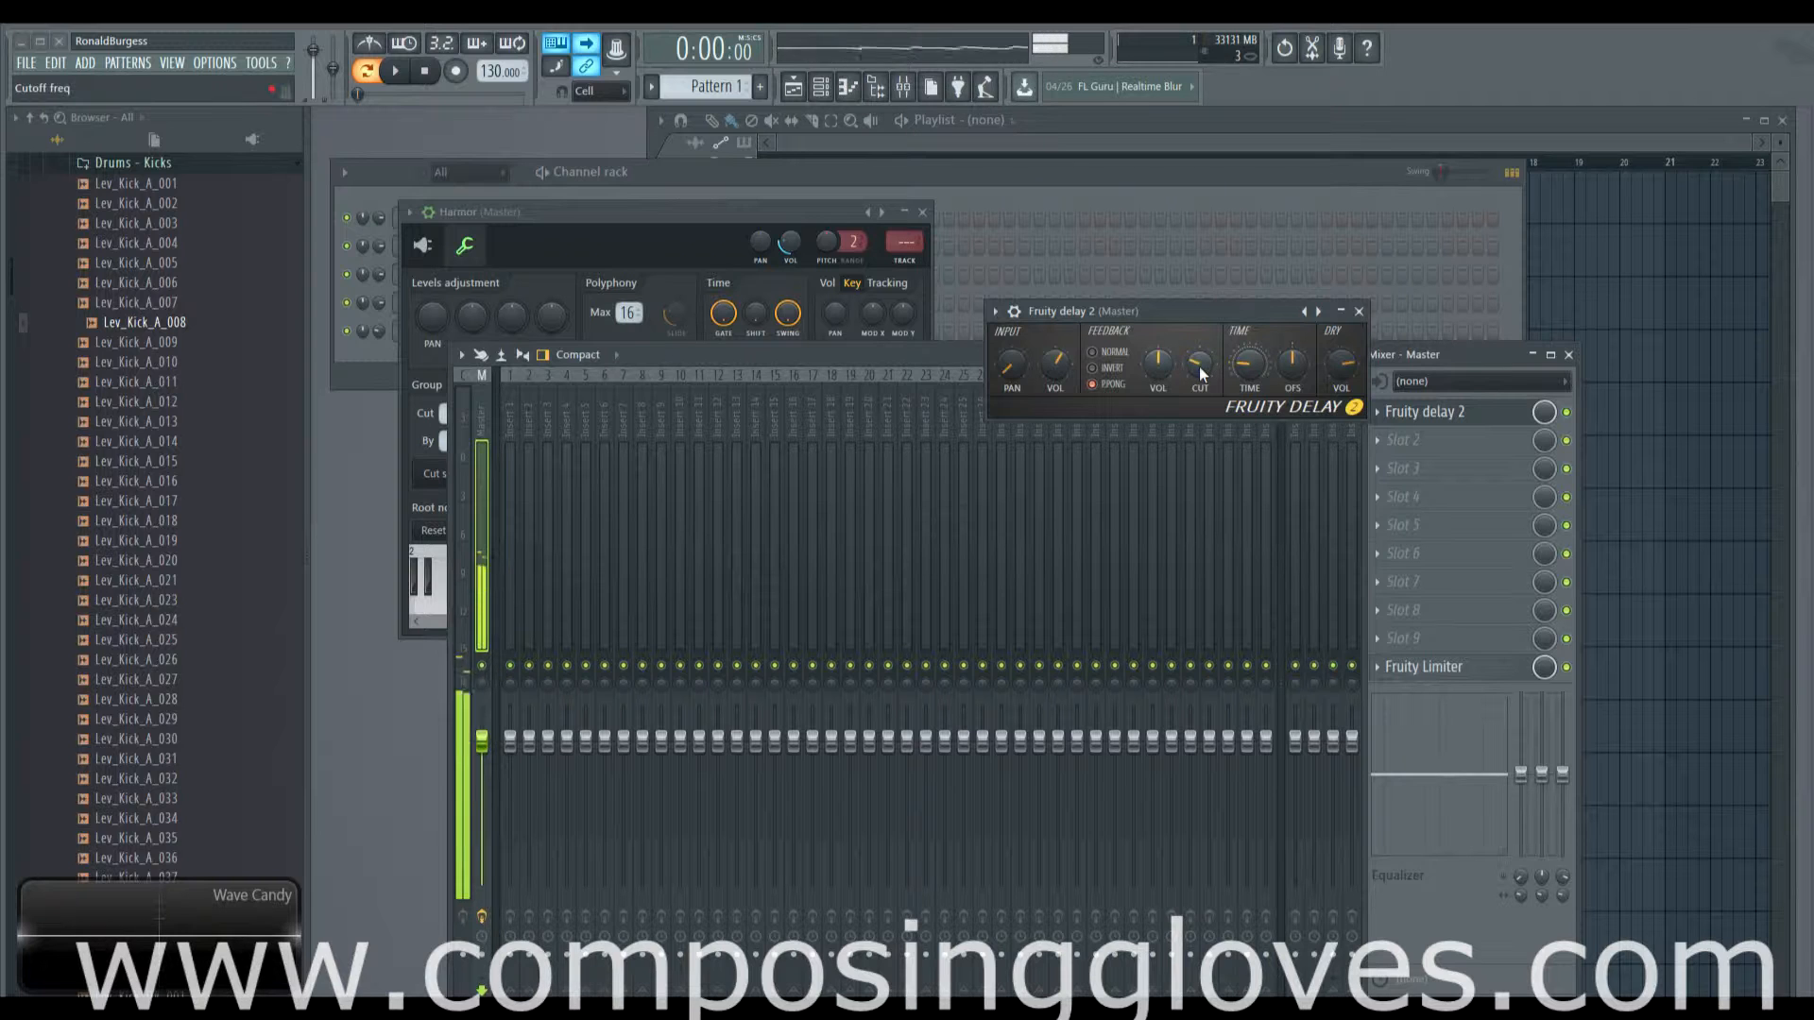
Step: Show Harmor's full synth editor, darken the delay's feedback cutoff, and keep dry level partway up
click(517, 213)
click(424, 246)
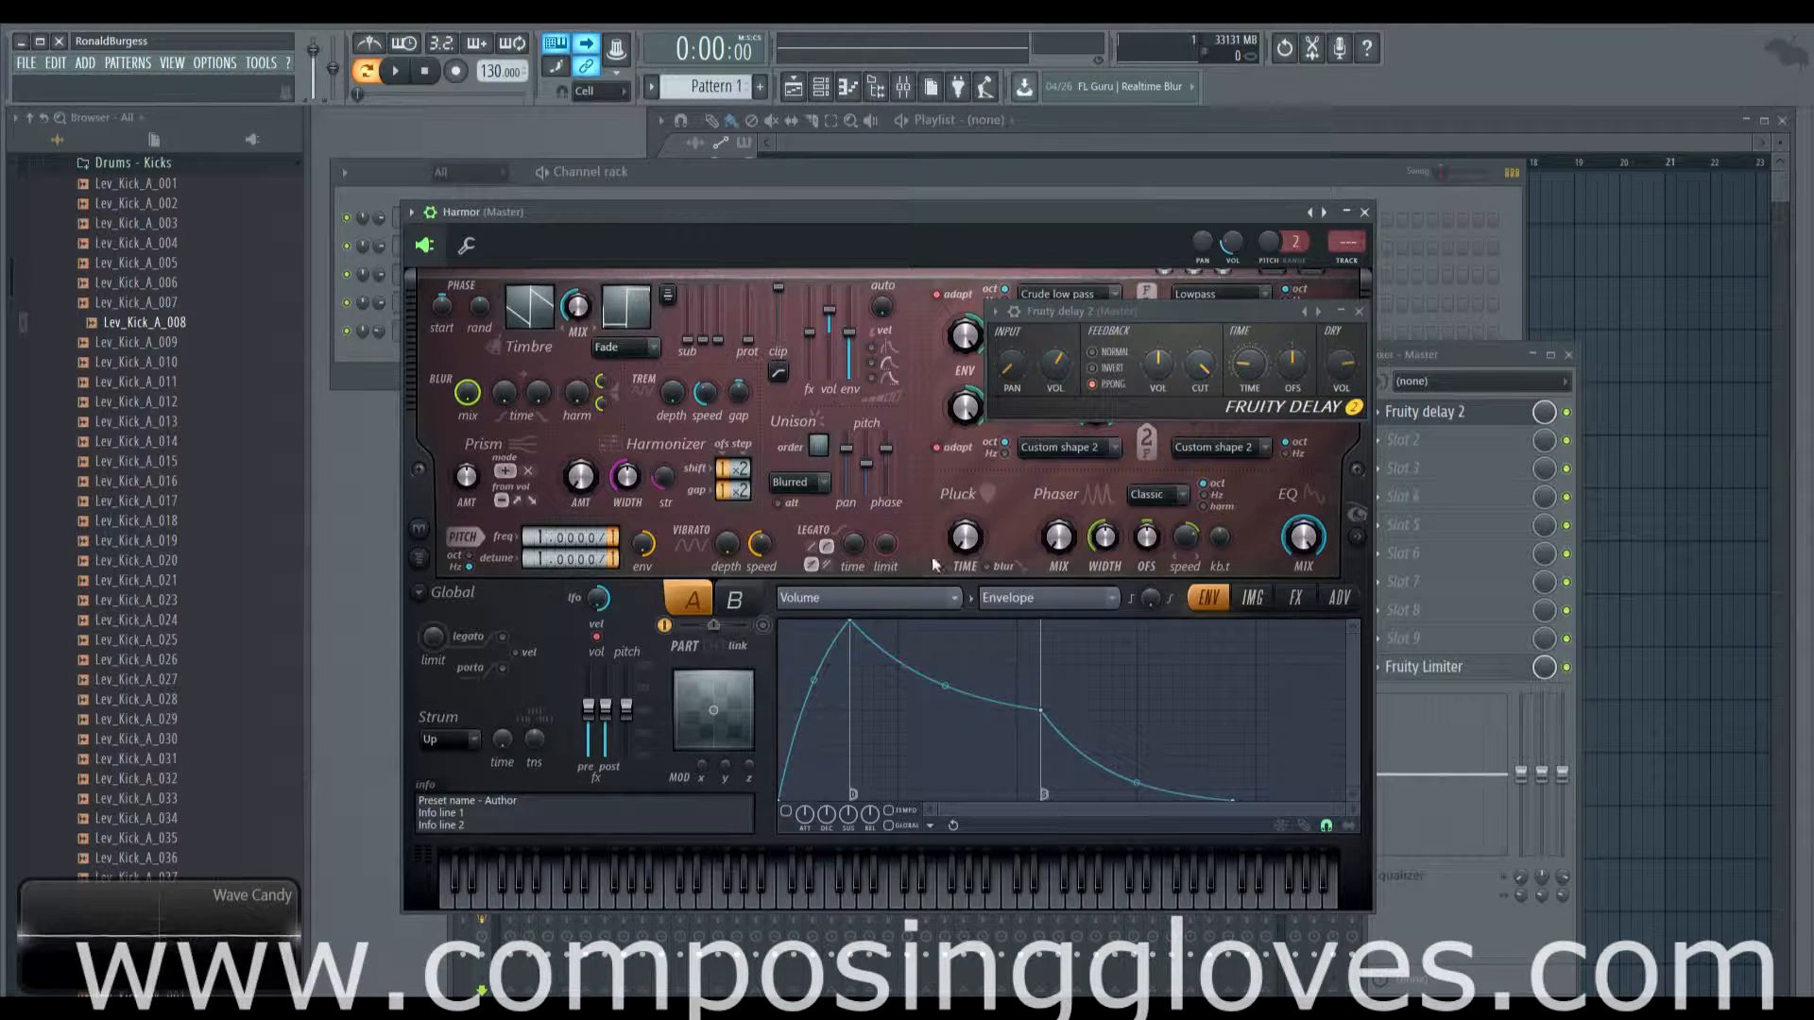
drag(1199, 366, 1199, 463)
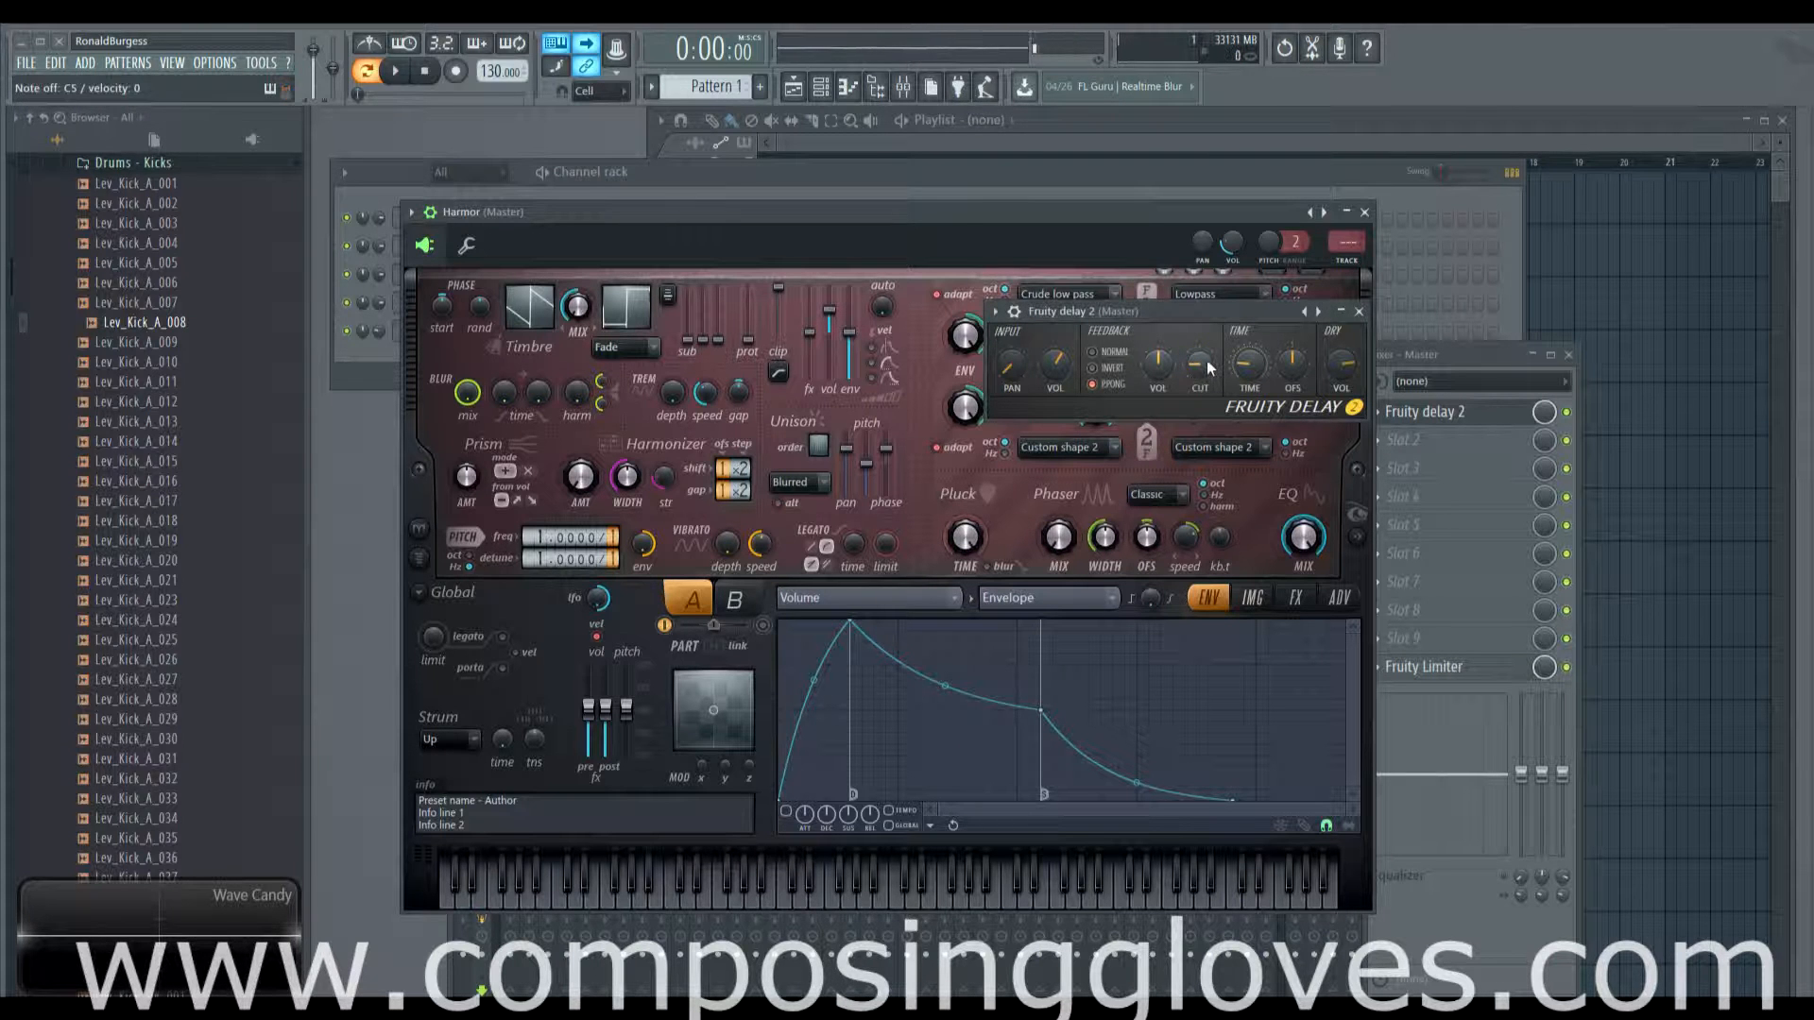
drag(1207, 360, 1207, 284)
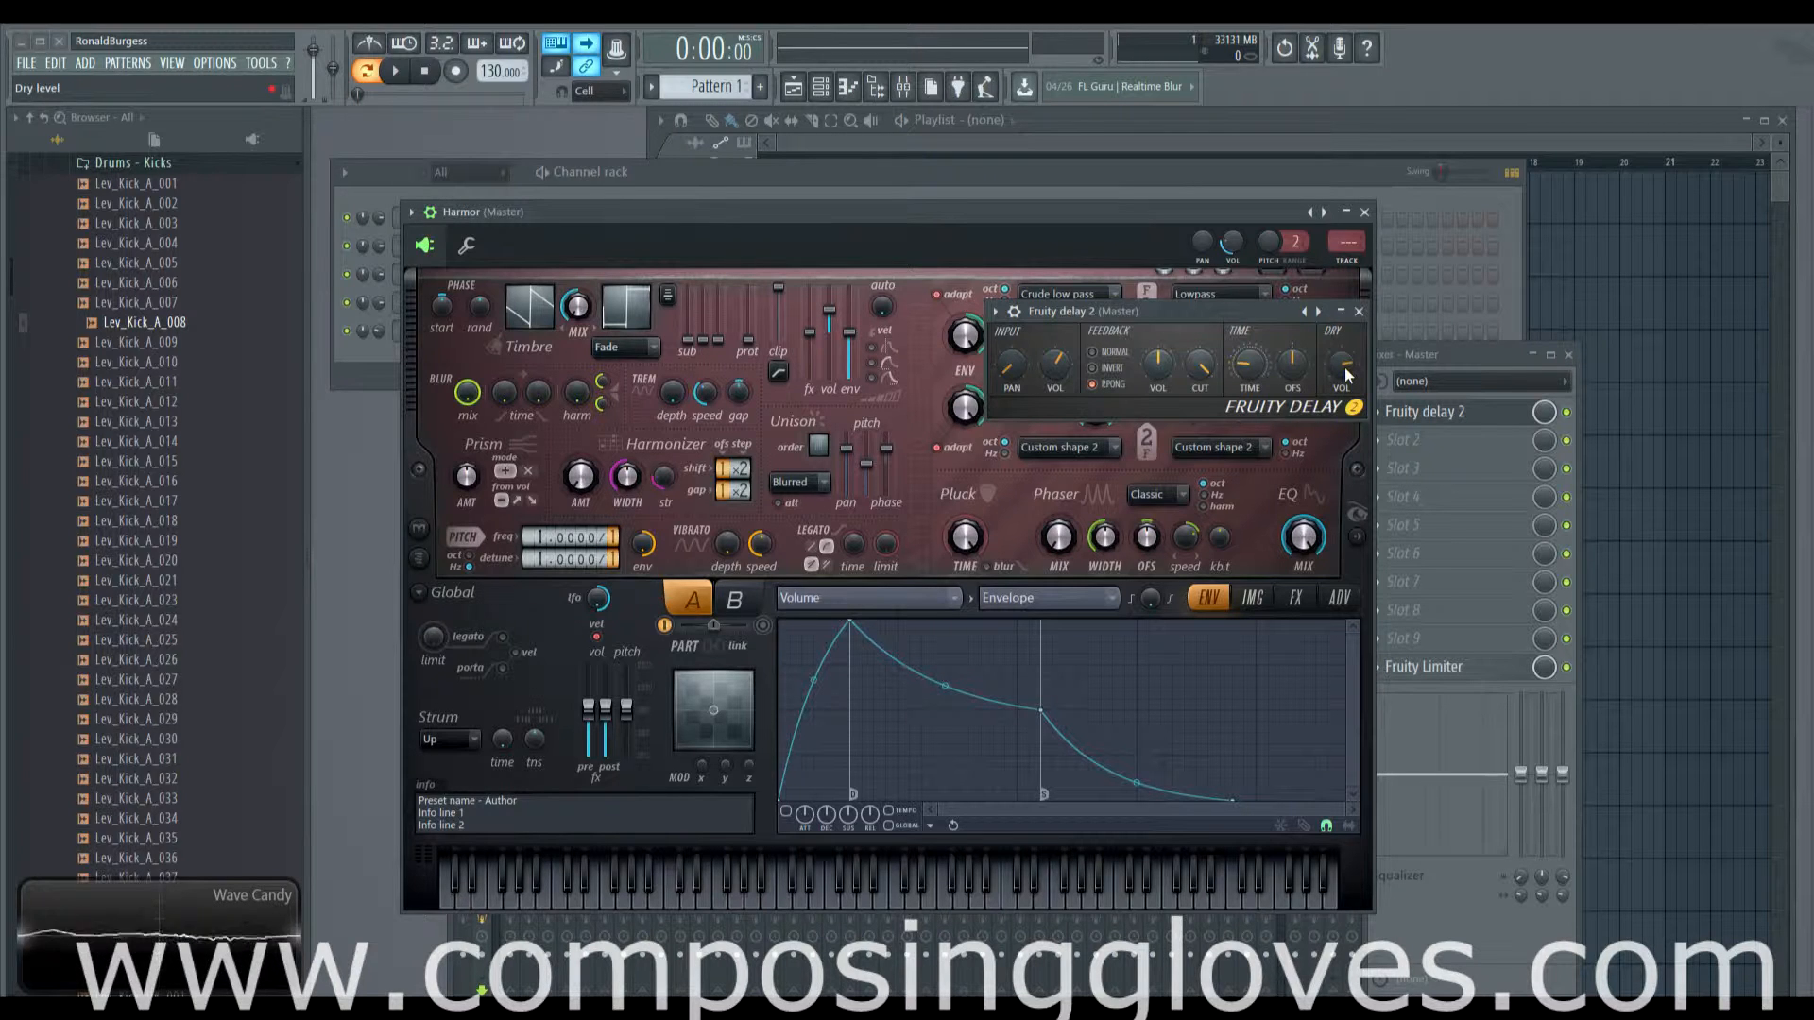
drag(1341, 365, 1341, 415)
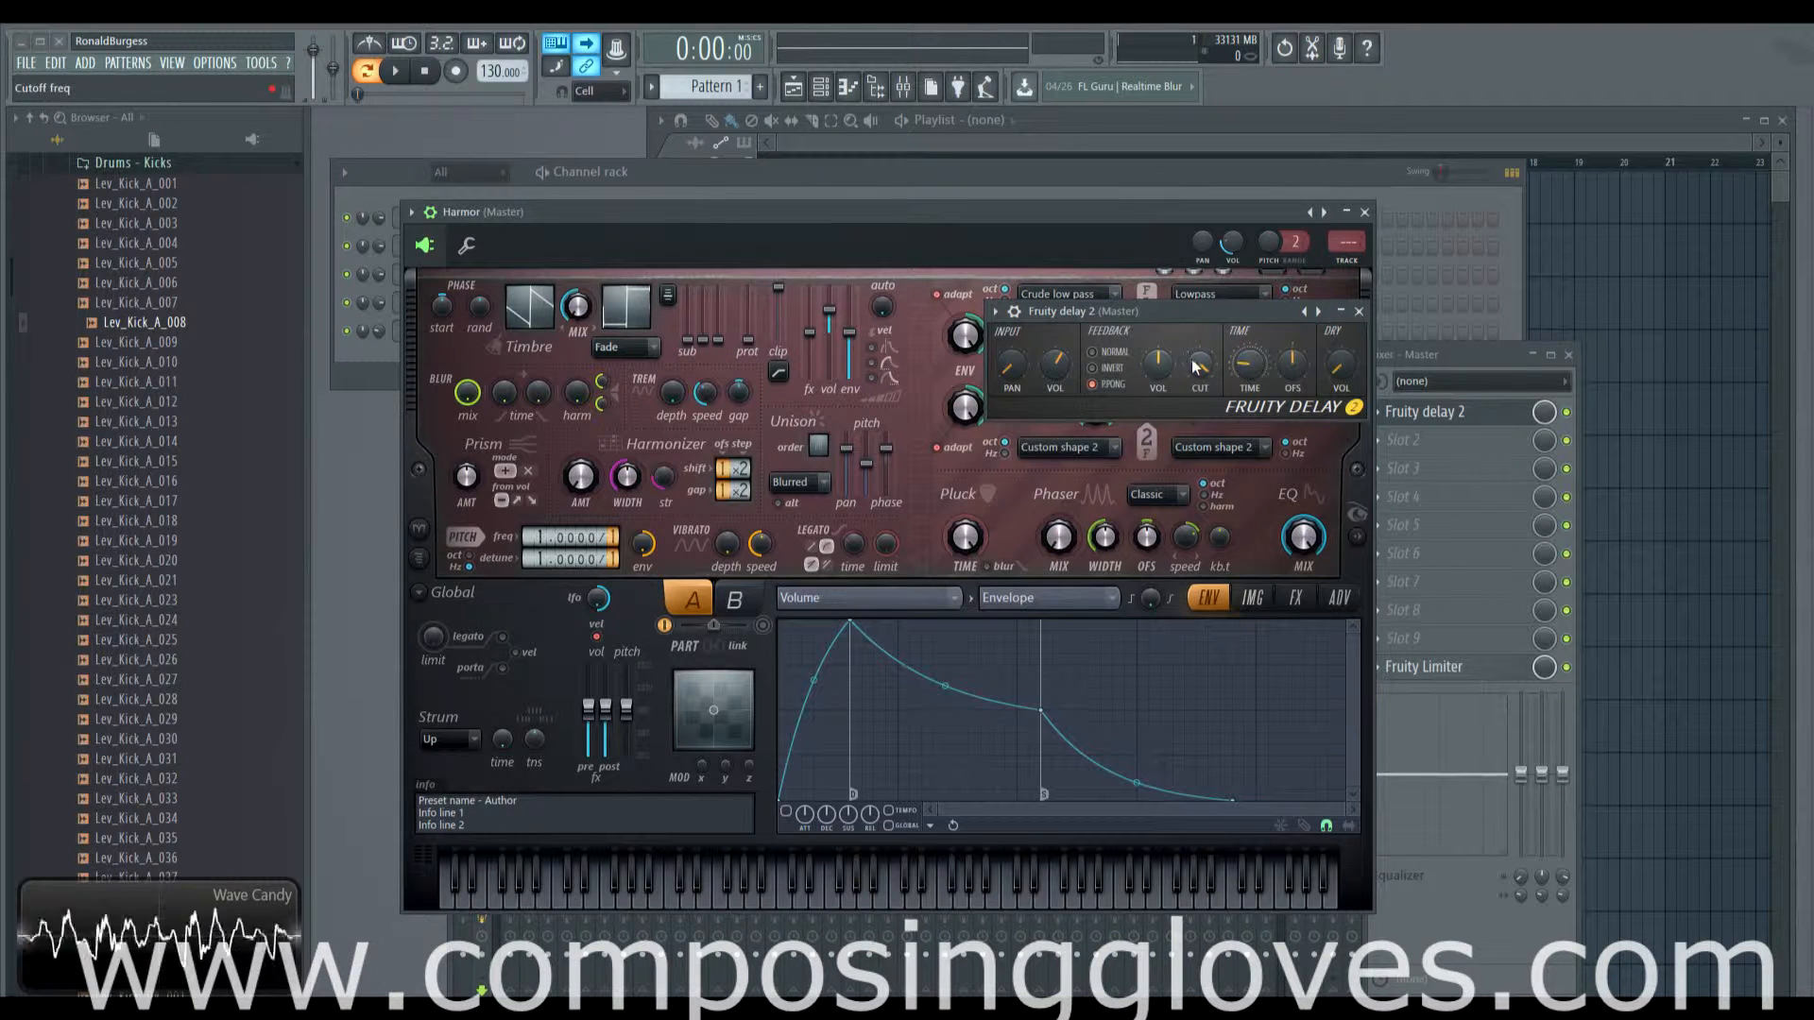
drag(1342, 365, 1342, 326)
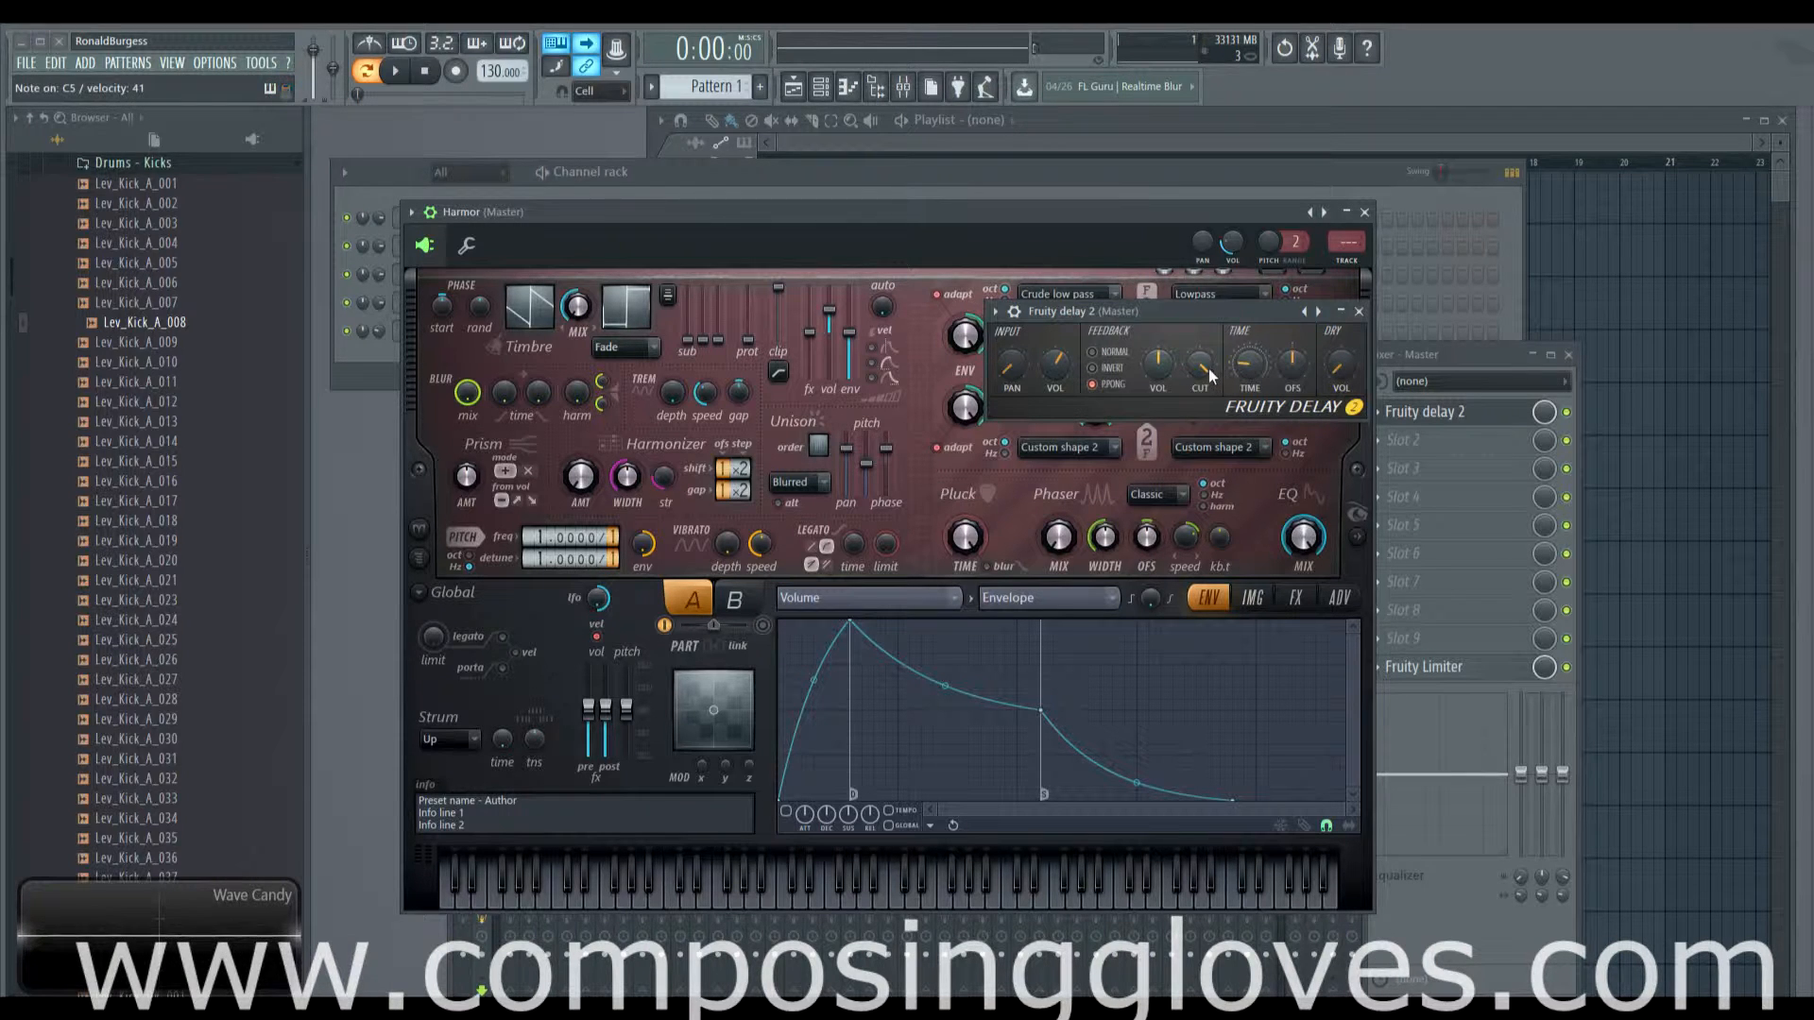
mouse_move(1201, 368)
mouse_down()
mouse_move(1202, 473)
mouse_move(1201, 365)
mouse_up()
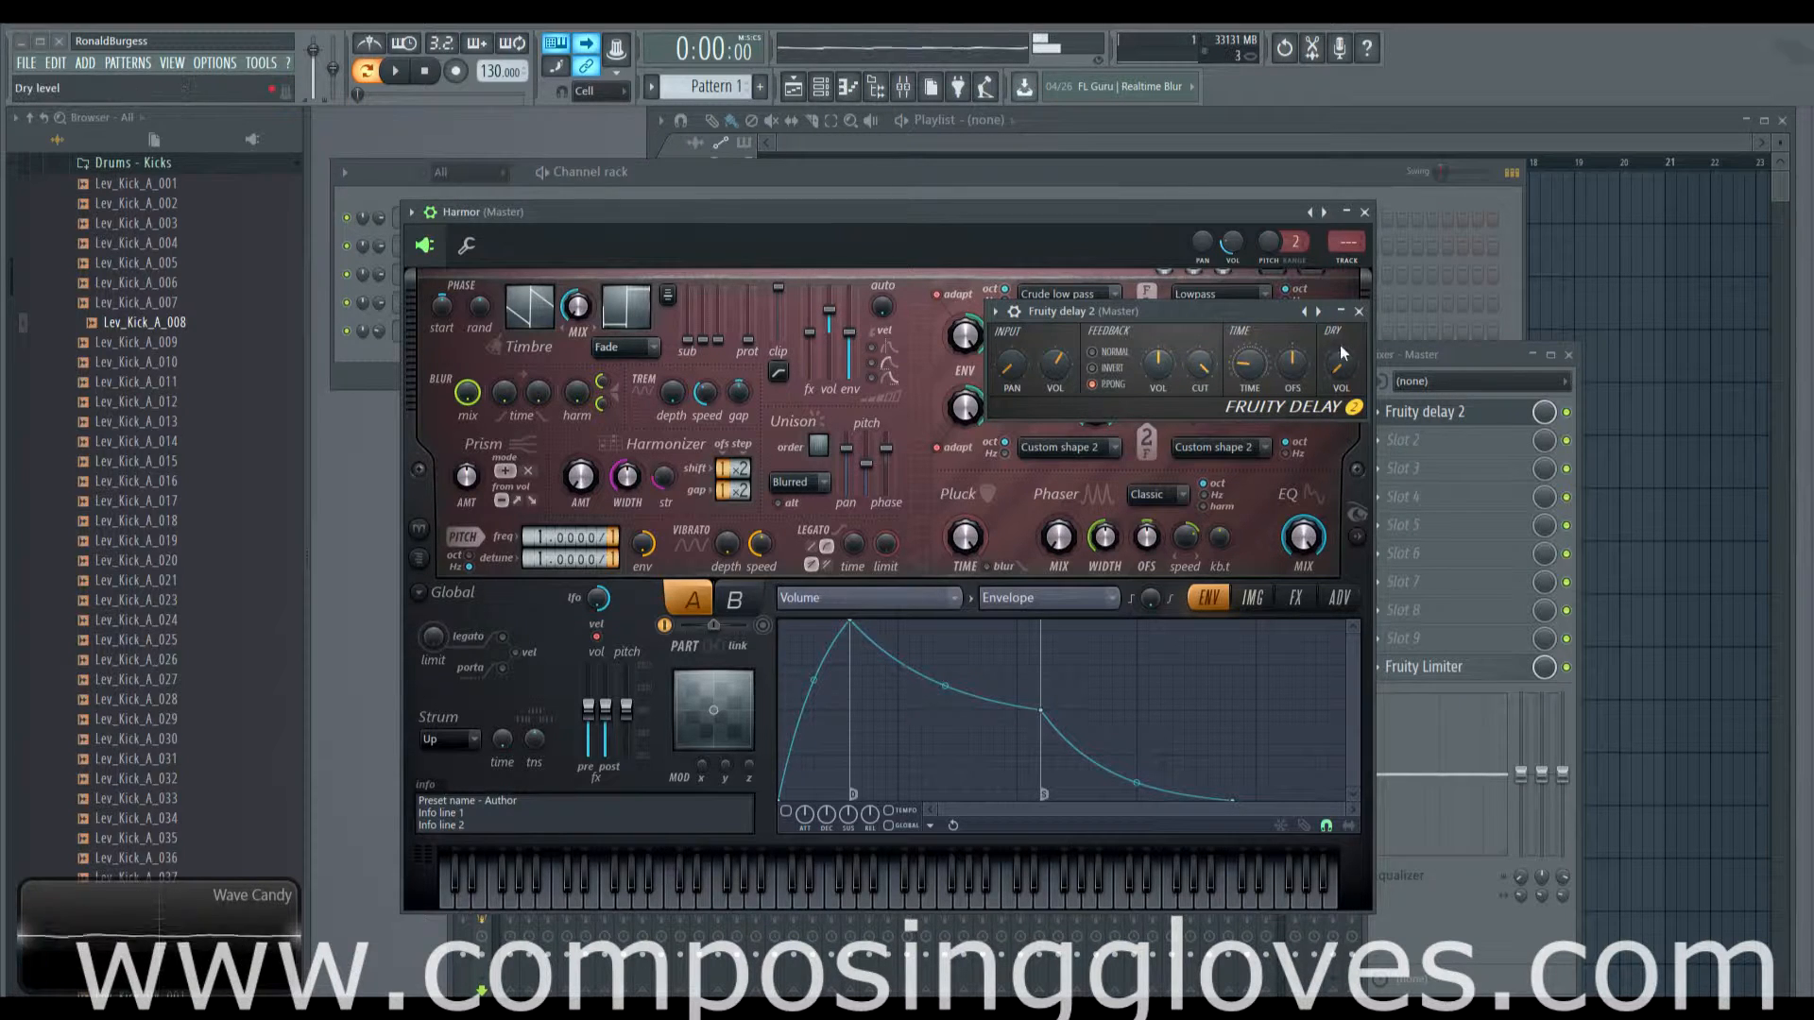
drag(1344, 357, 1344, 288)
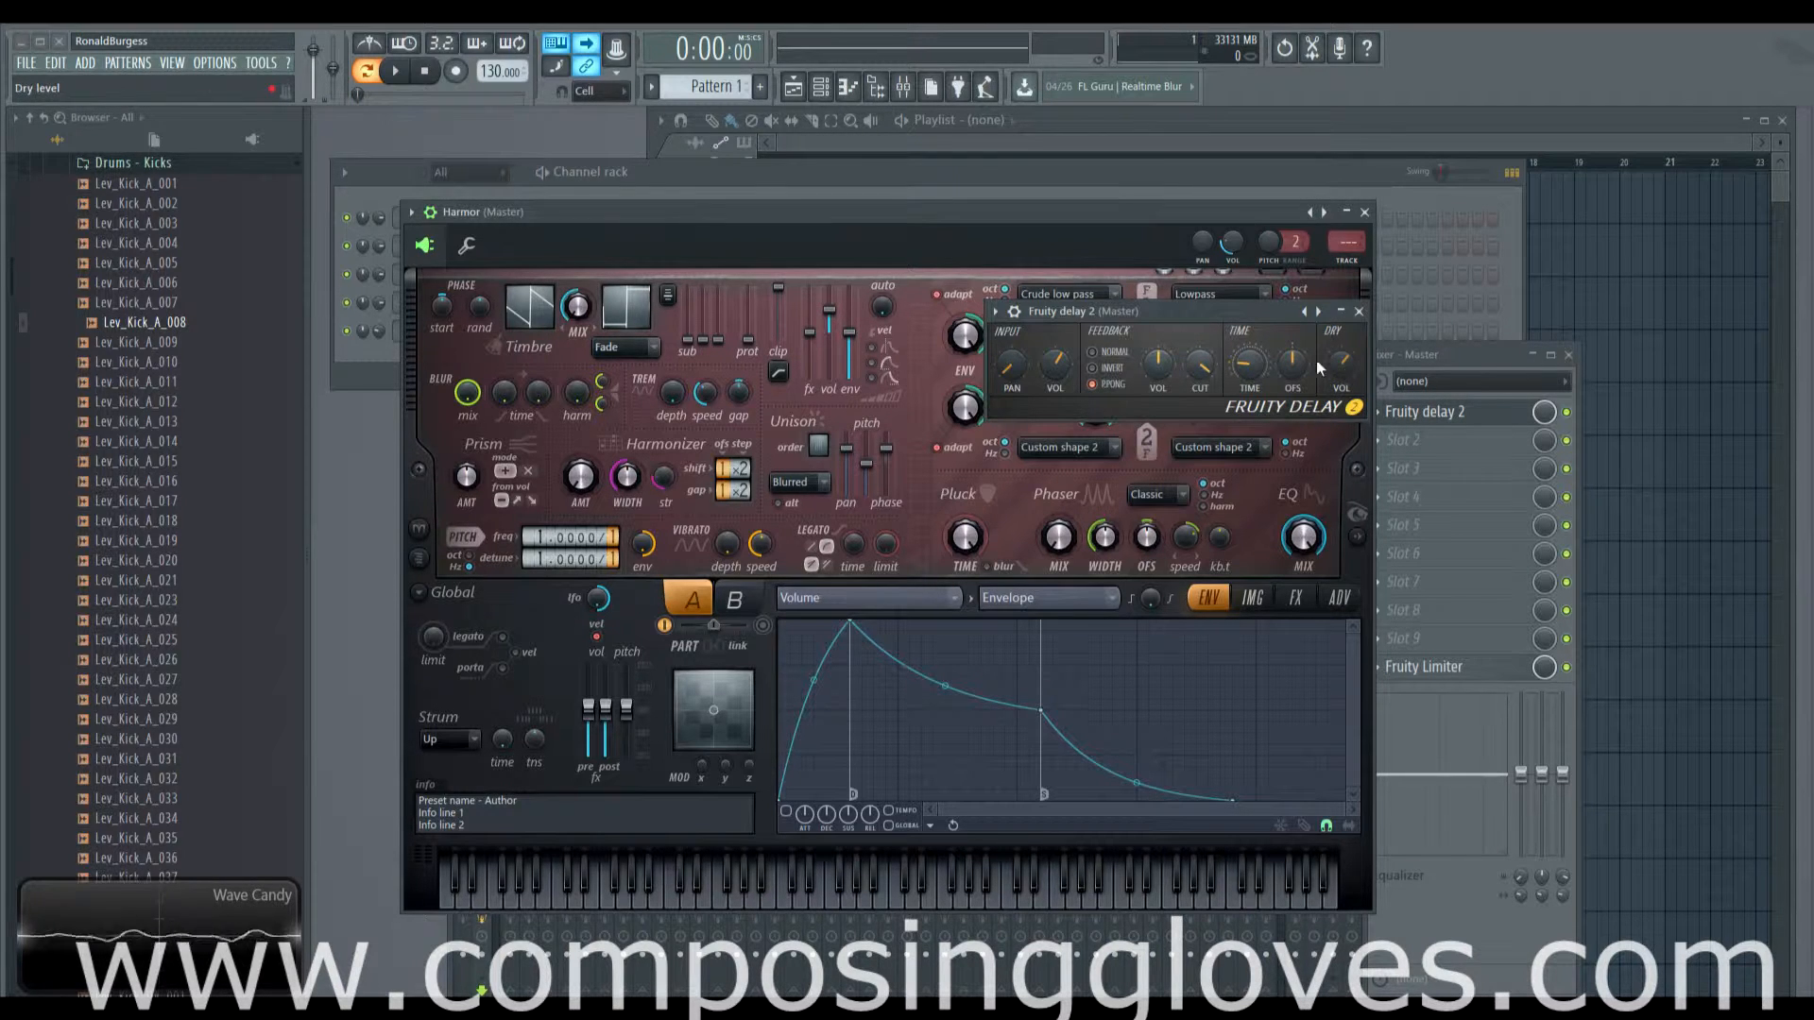
drag(1237, 311, 1237, 274)
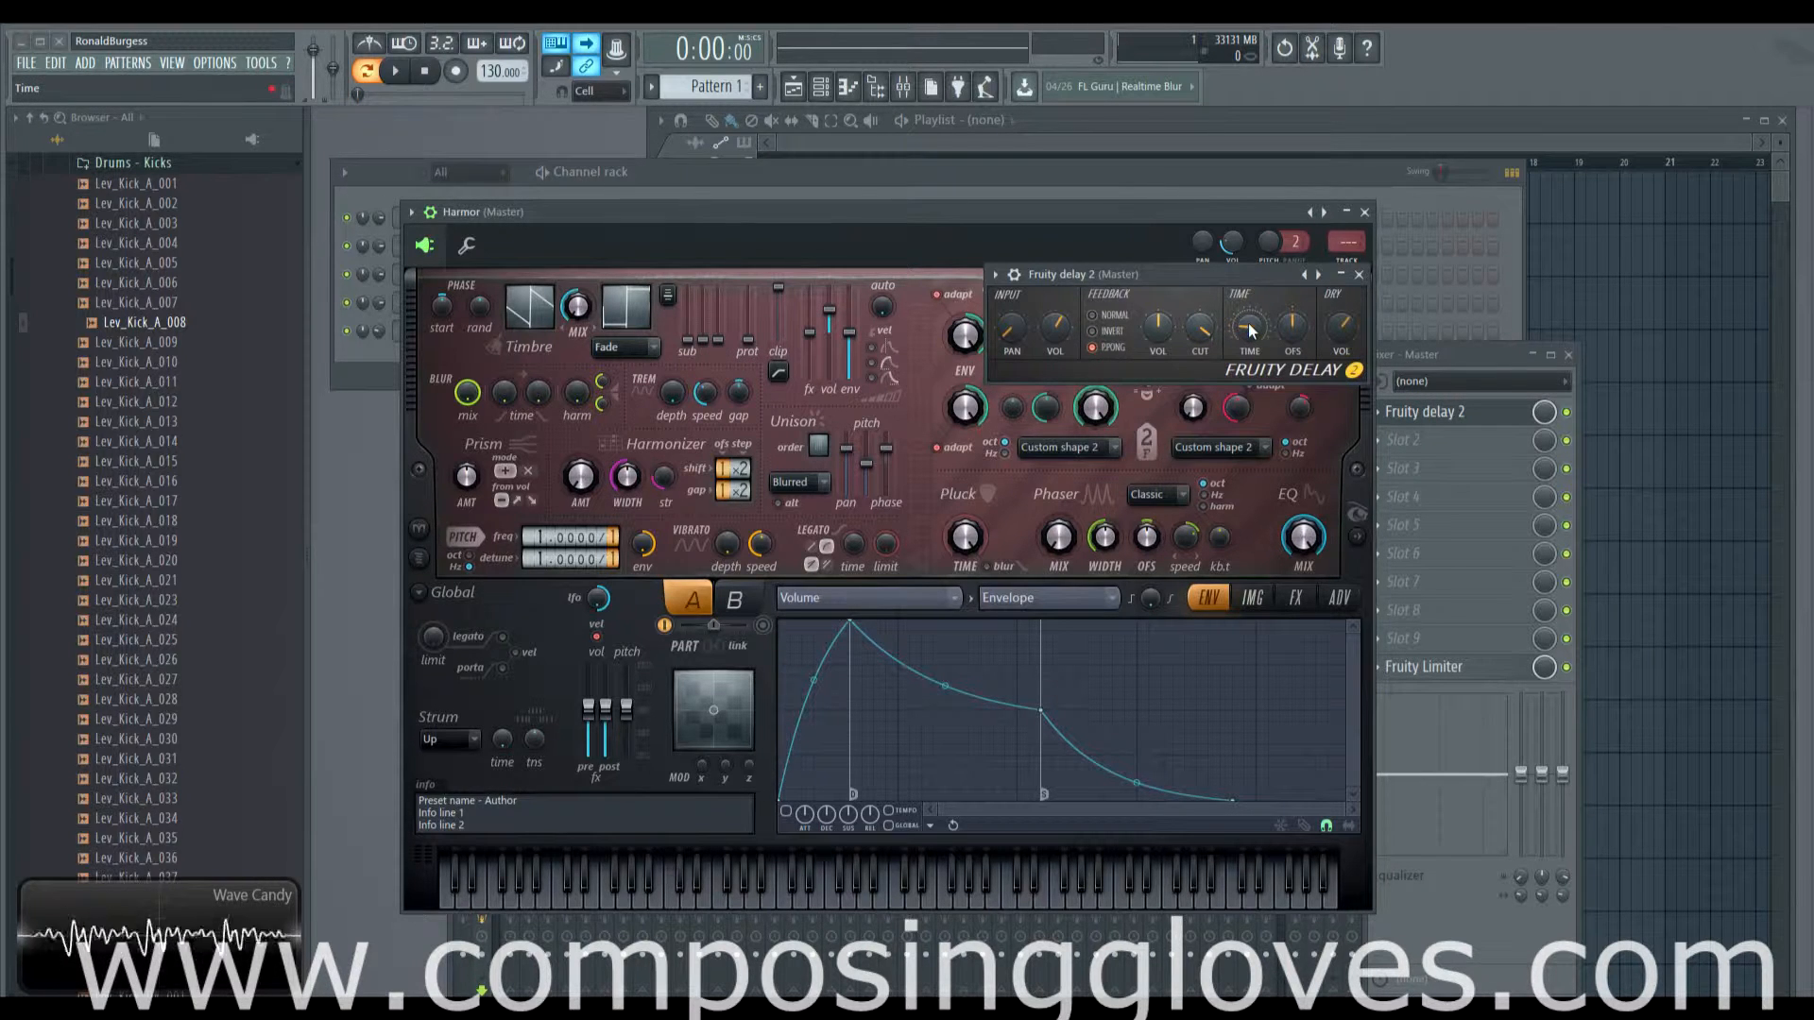
Step: Tune the delay TIME through 3:26, 4:00 and 1:08, settling on 2:14 while auditioning notes
drag(1250, 327, 1233, 348)
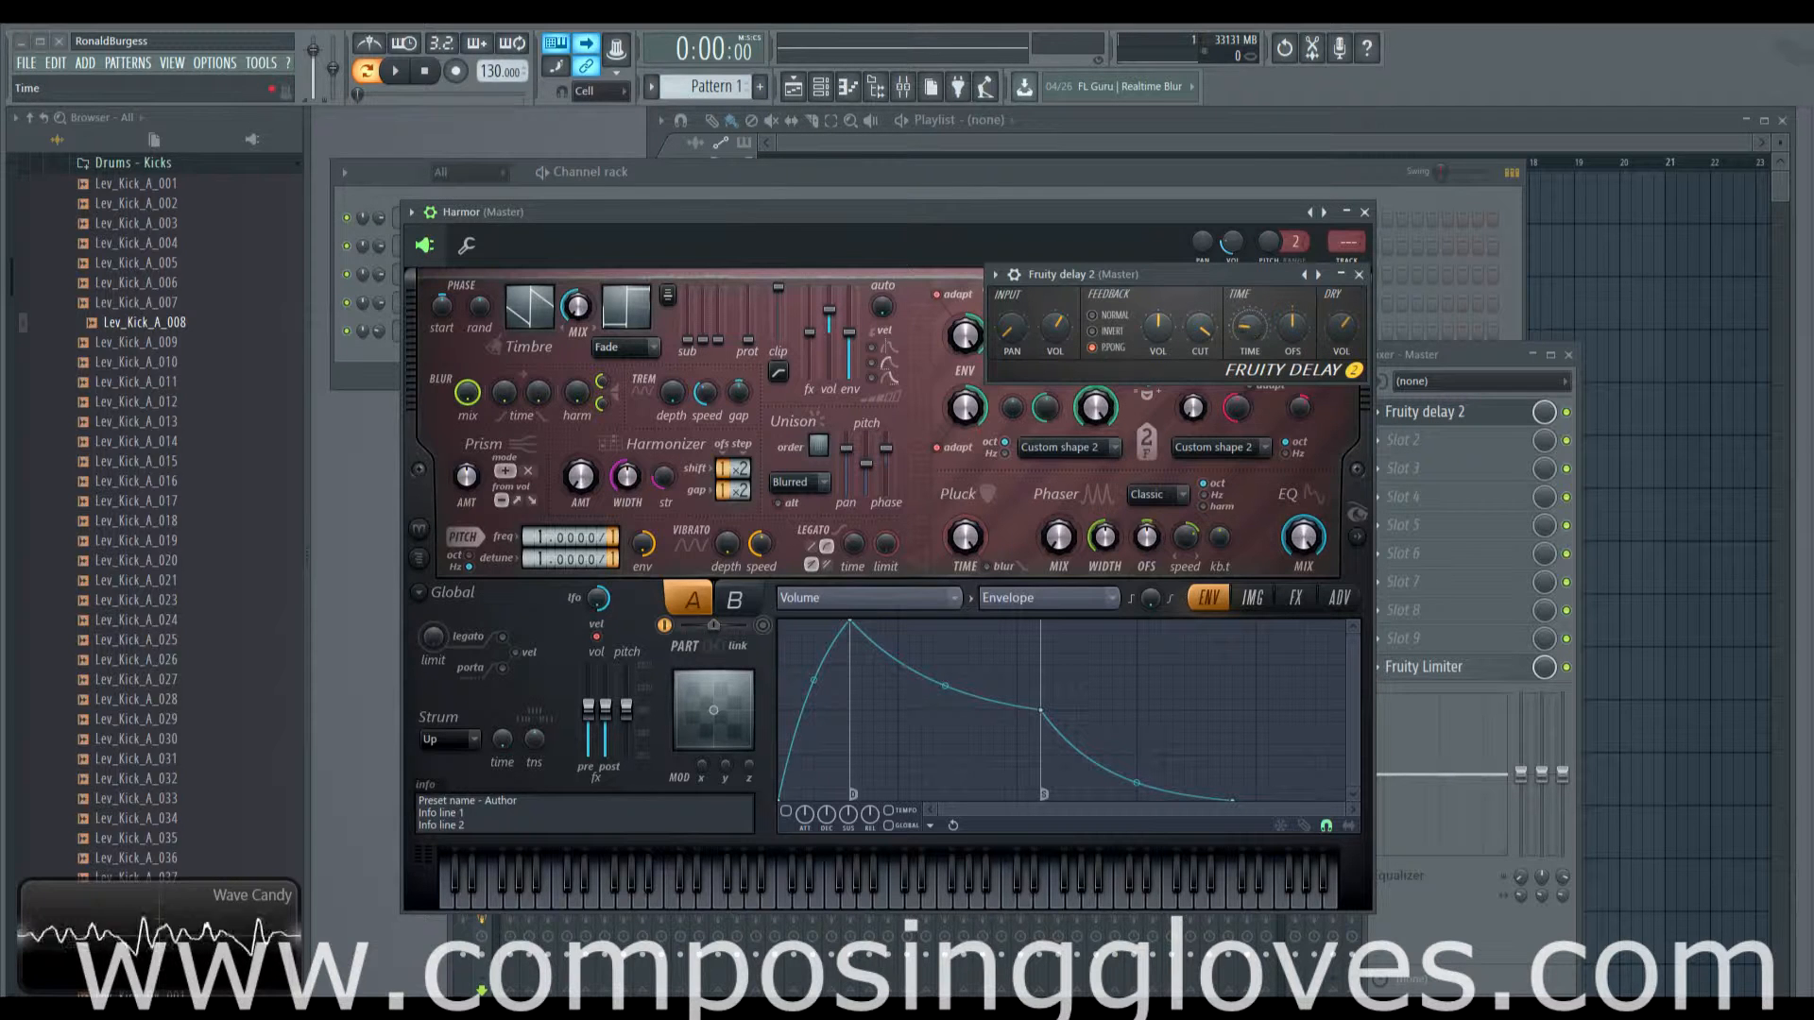
drag(1246, 331, 1247, 327)
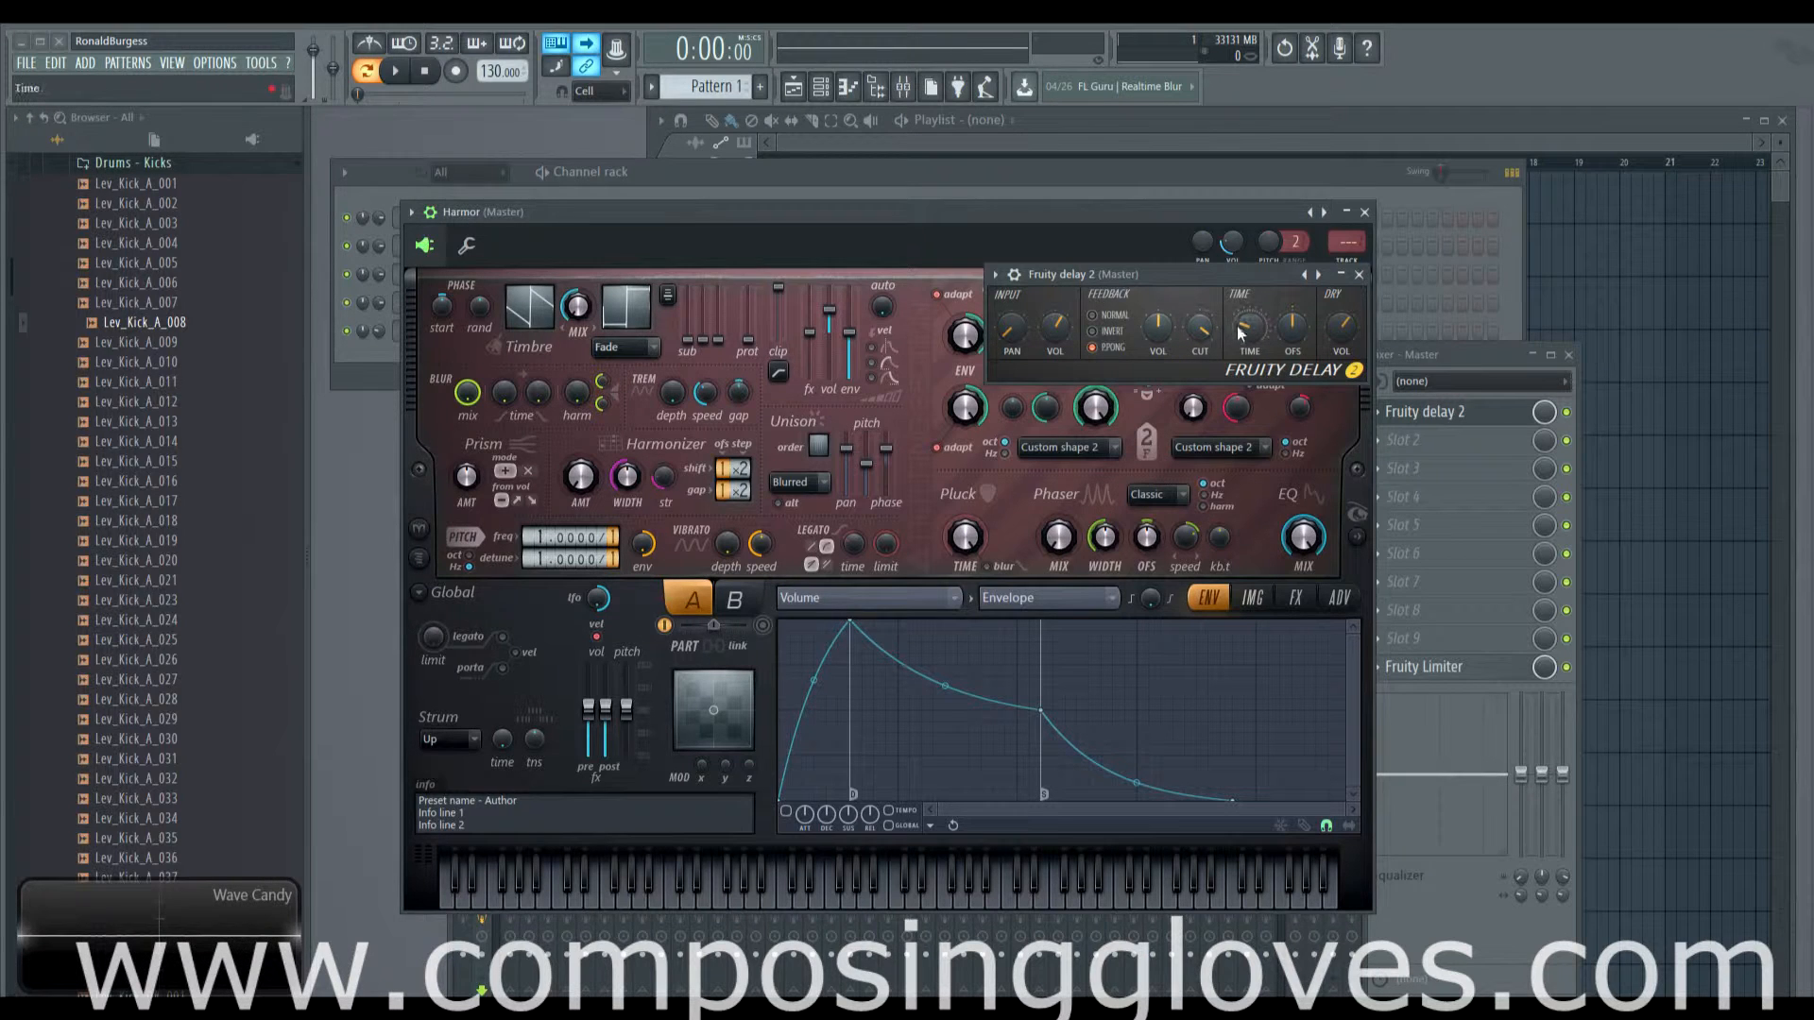
drag(1235, 329, 1235, 325)
drag(1249, 328, 1249, 337)
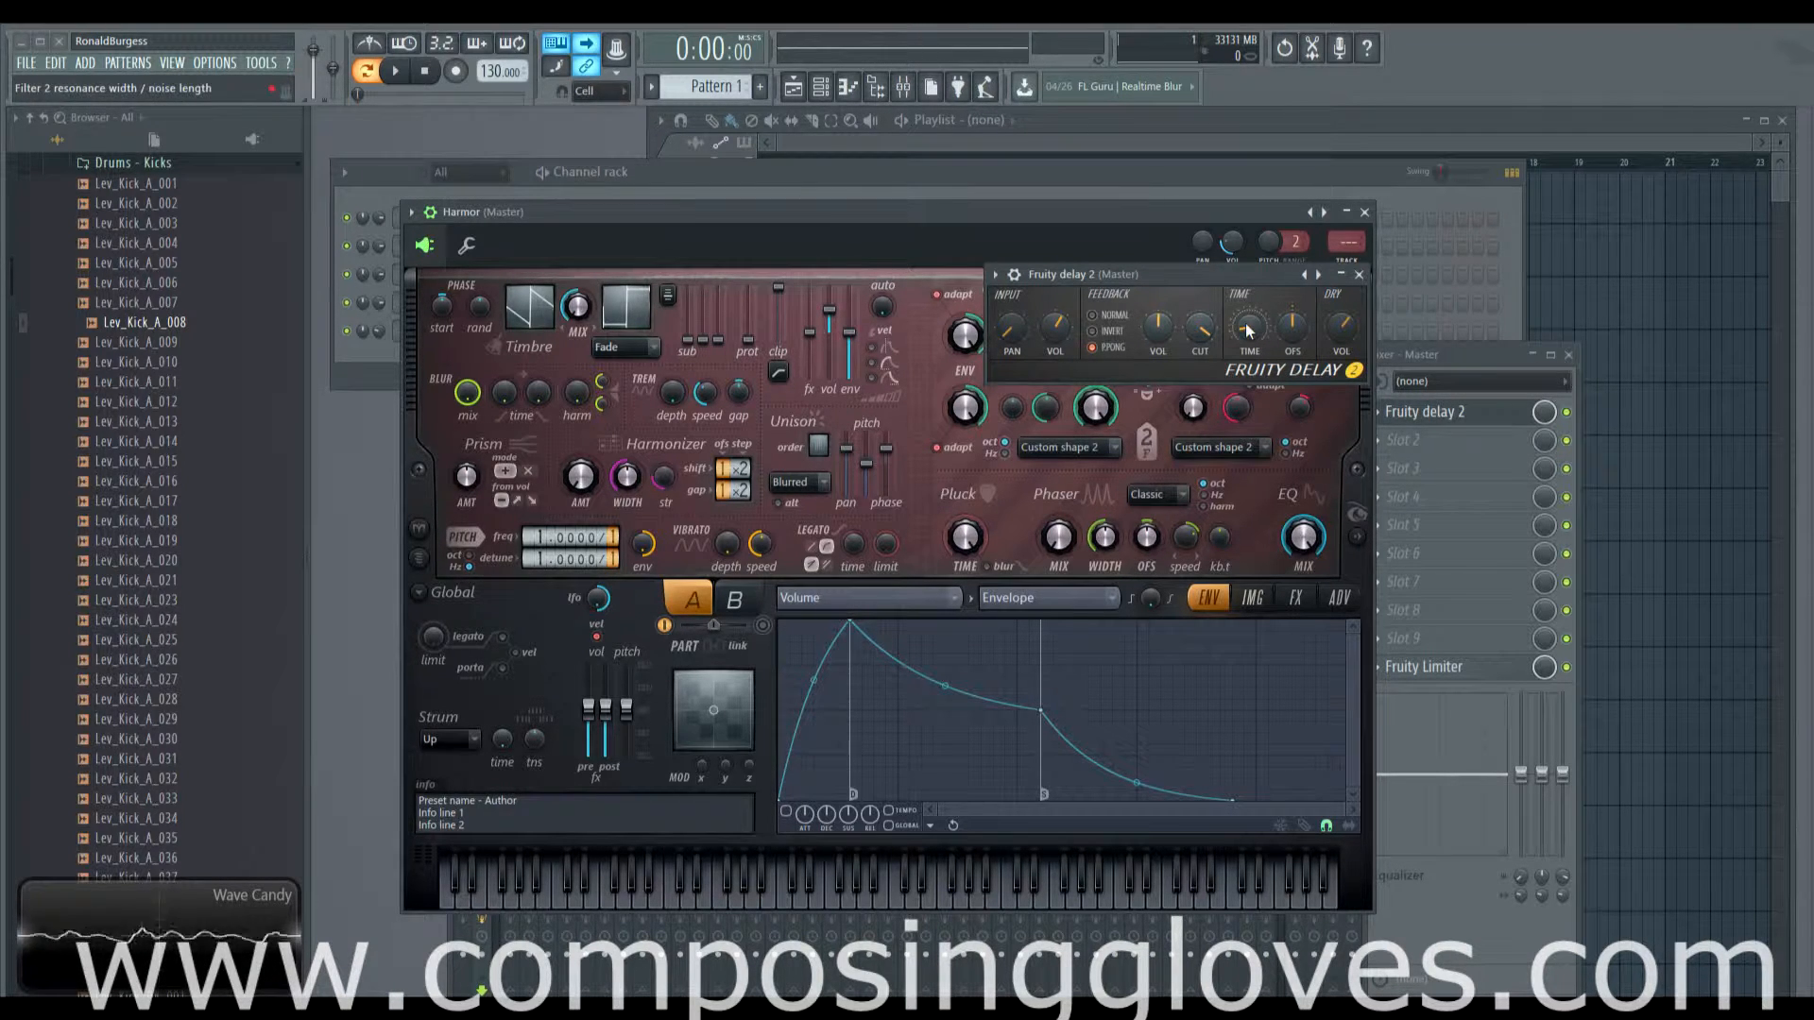
key(z)
drag(1249, 330, 1249, 347)
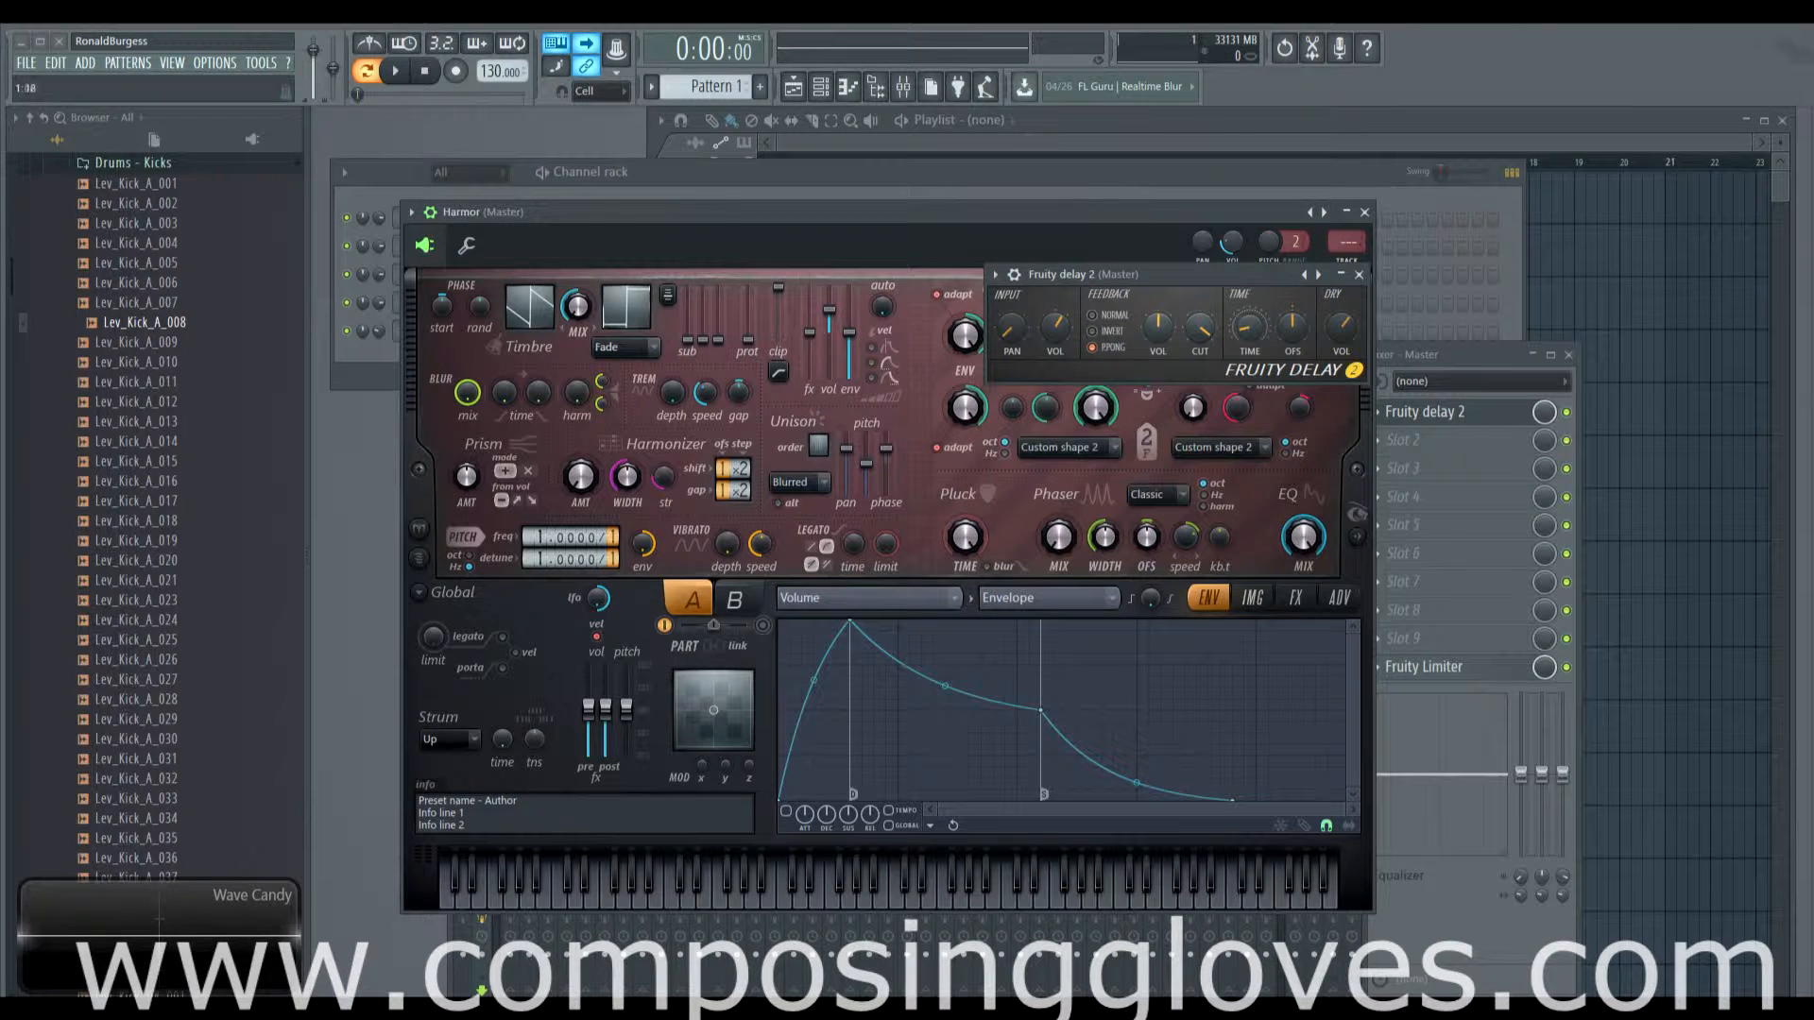
key(n)
drag(1248, 330, 1249, 312)
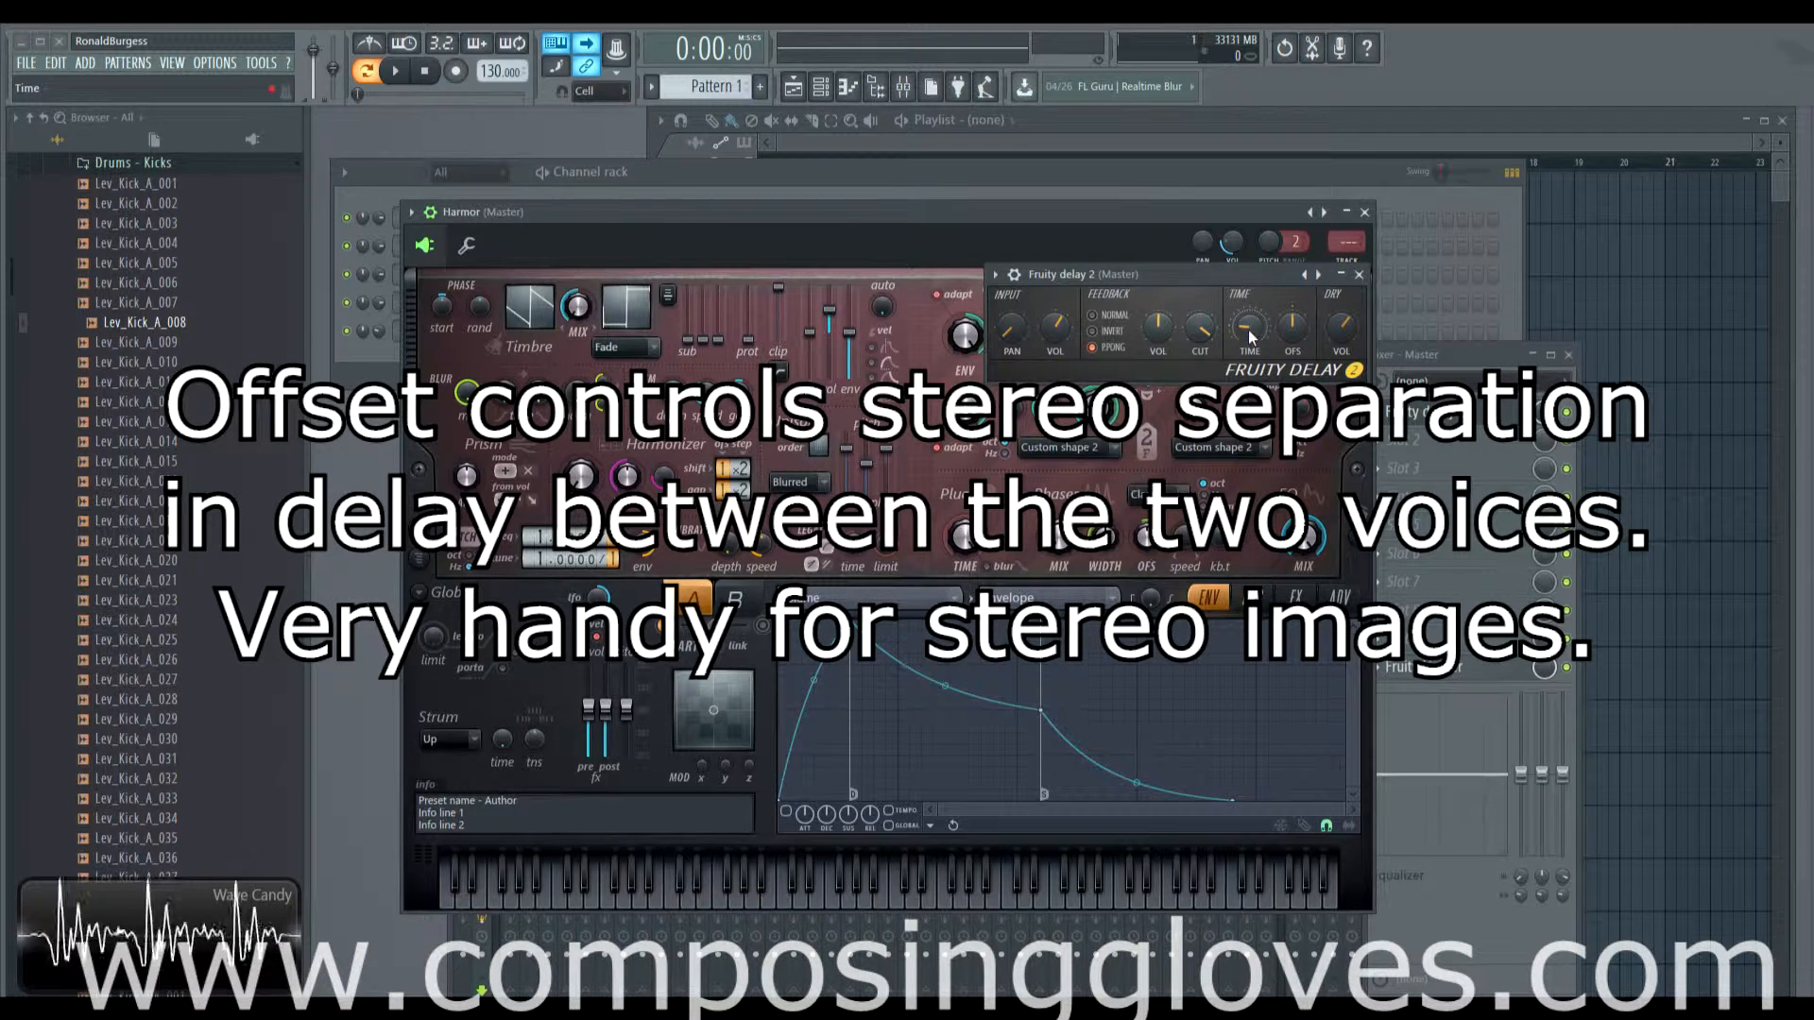
Step: Set the stereo offset to 3.0ms right, feedback to normal, and reopen Harmor's settings page
click(1298, 327)
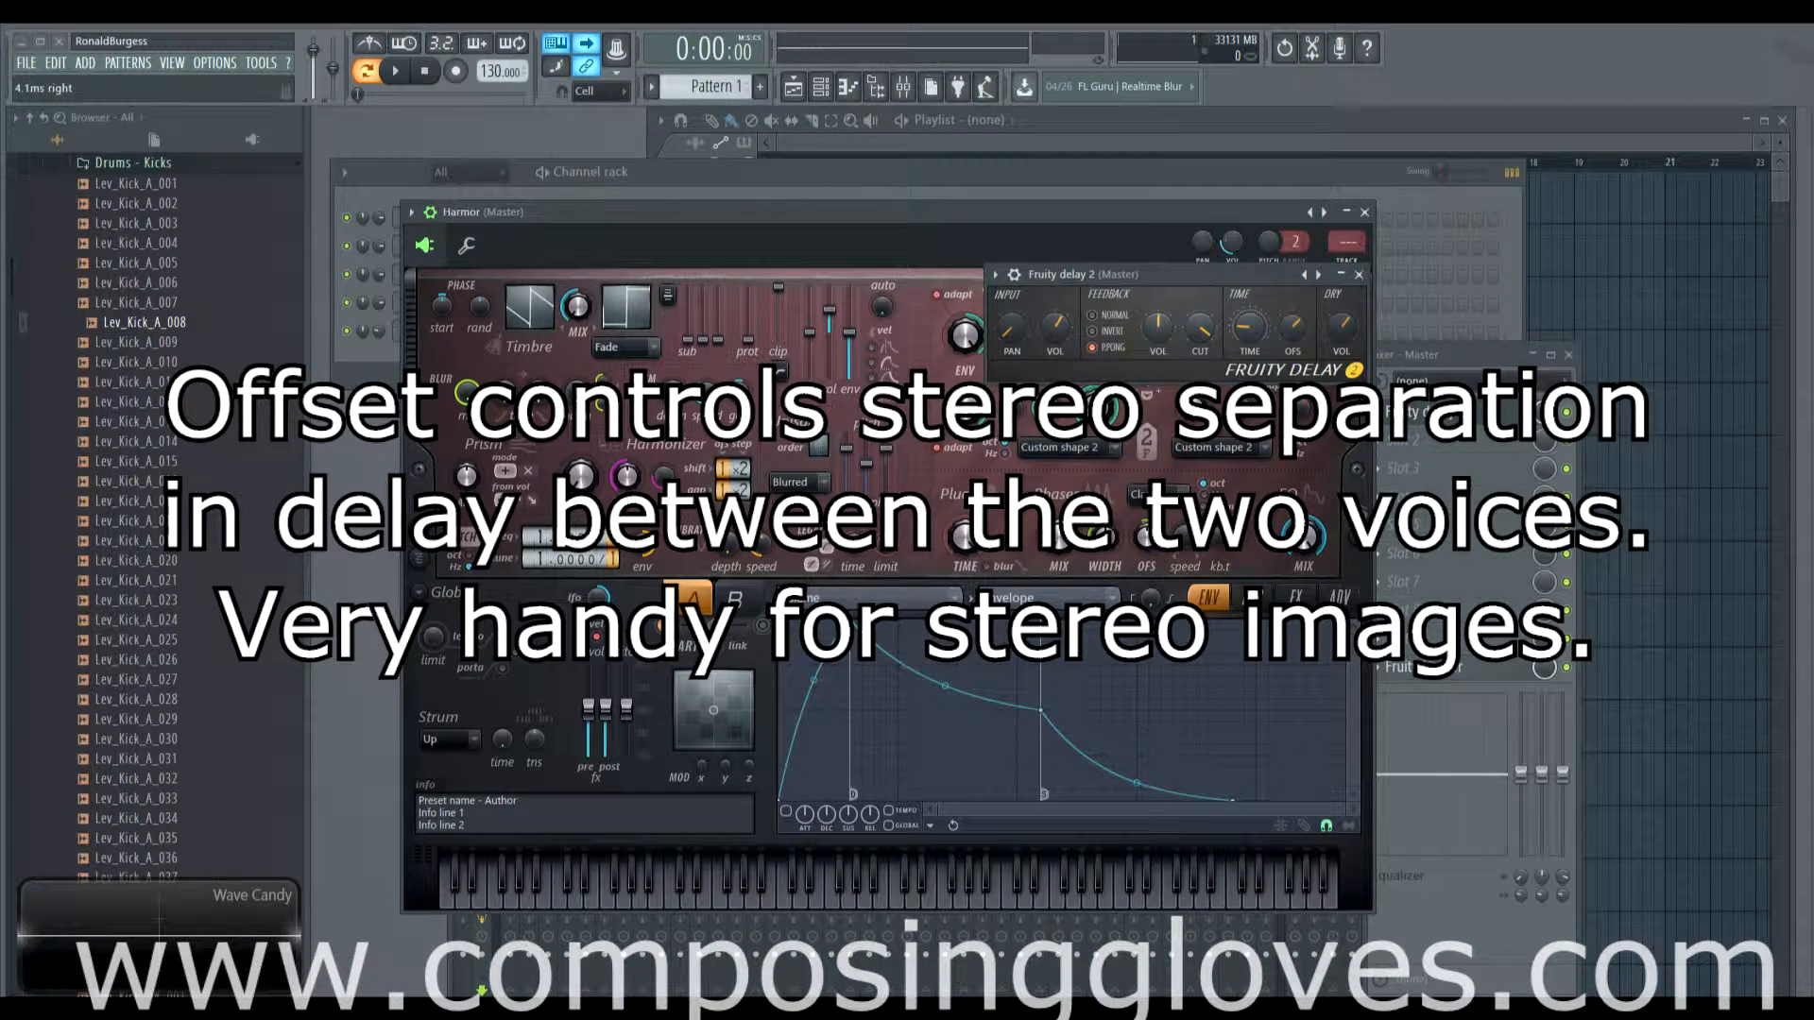
click(1298, 336)
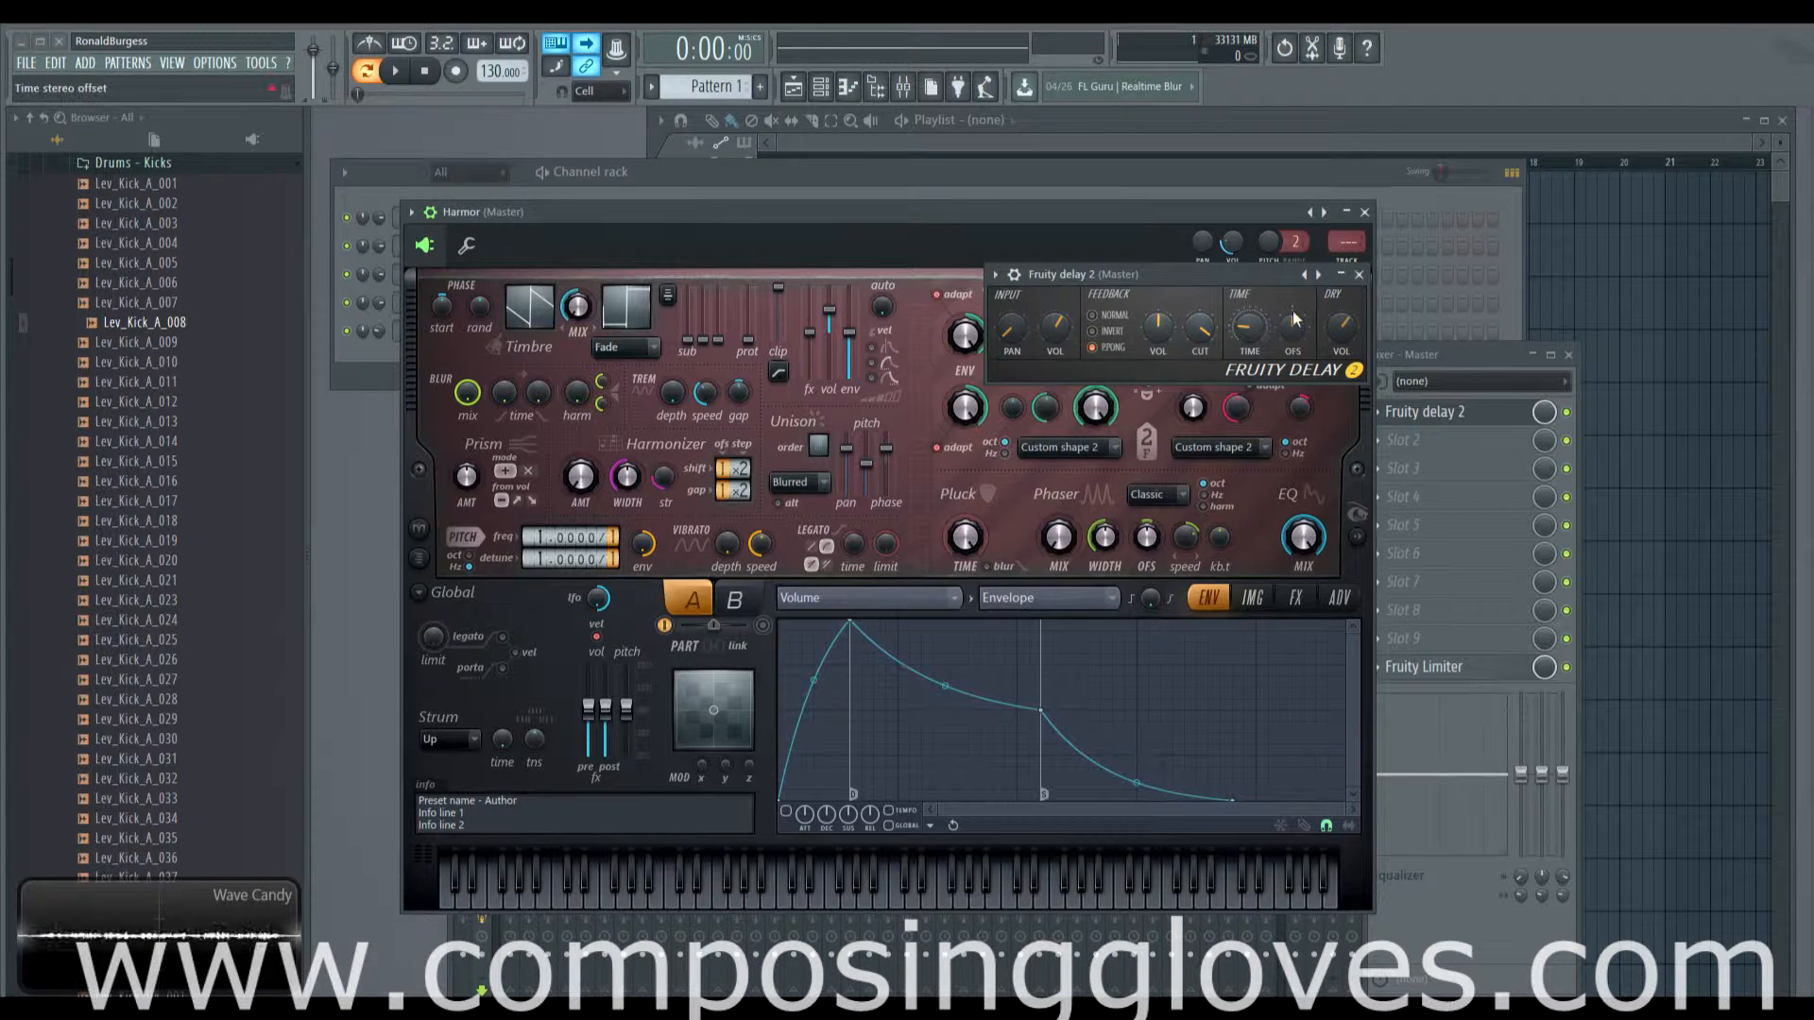
click(1109, 331)
click(1111, 315)
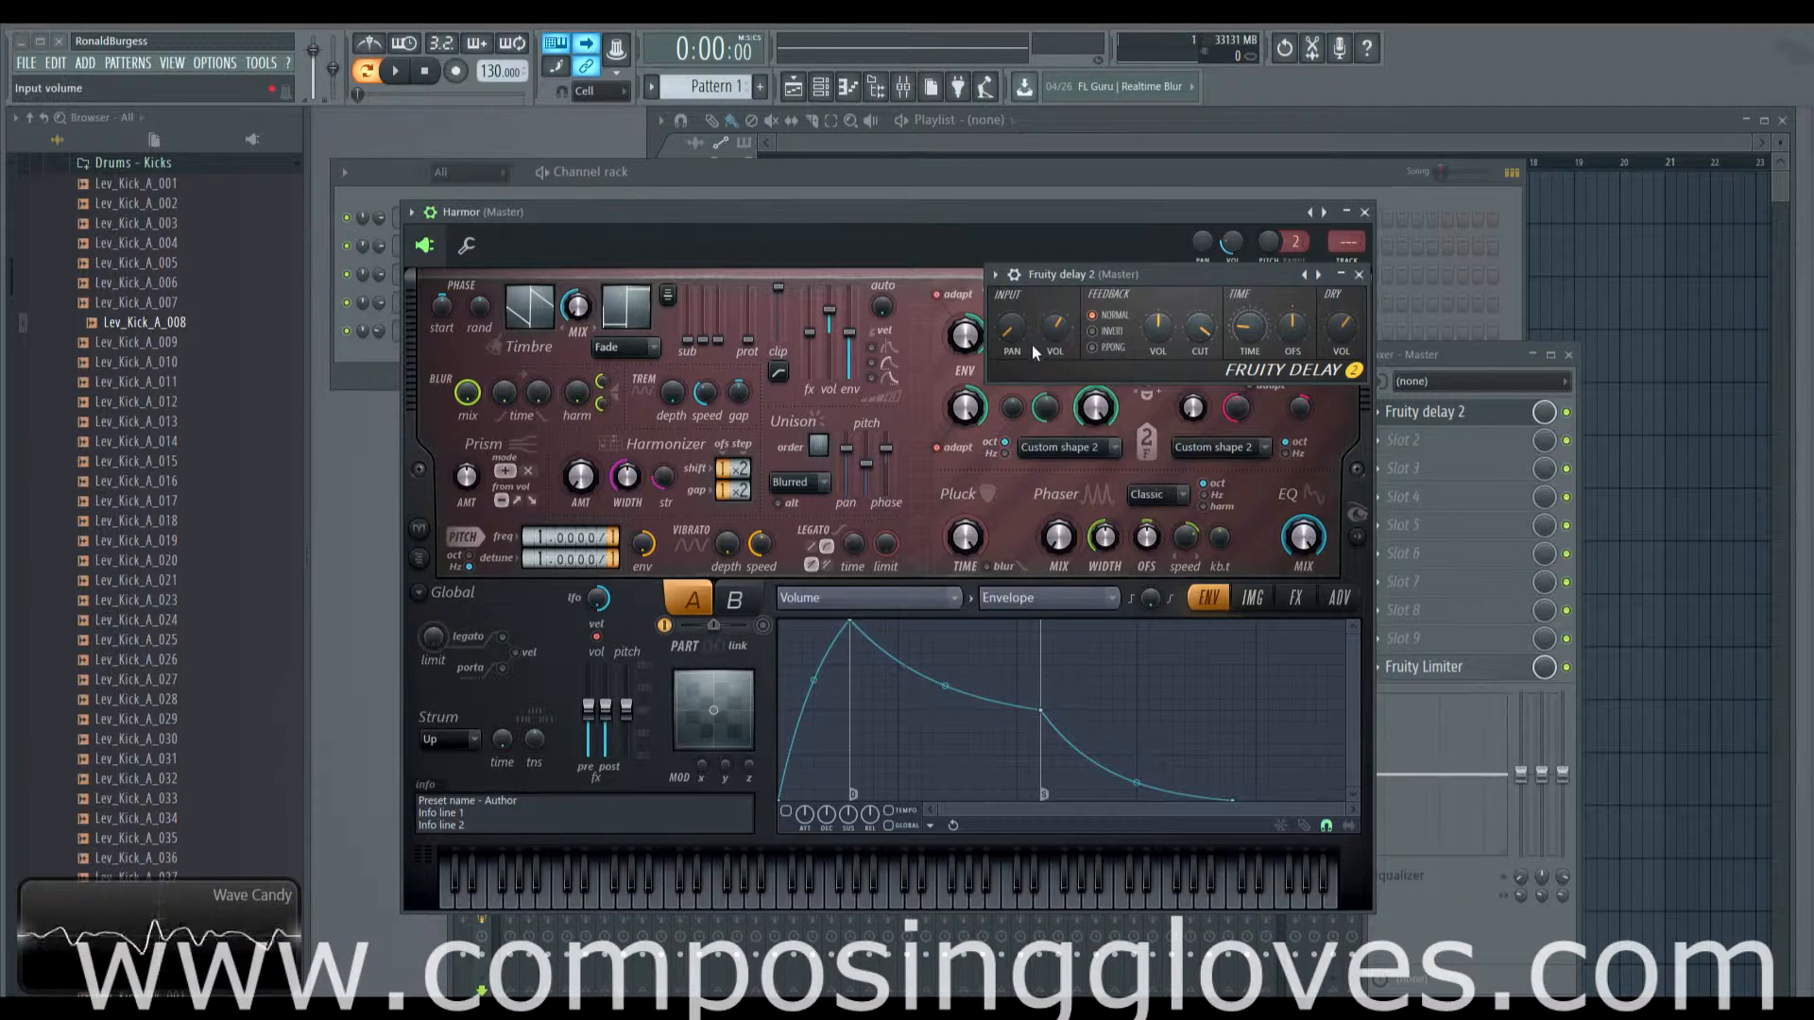
drag(899, 219, 859, 166)
click(430, 194)
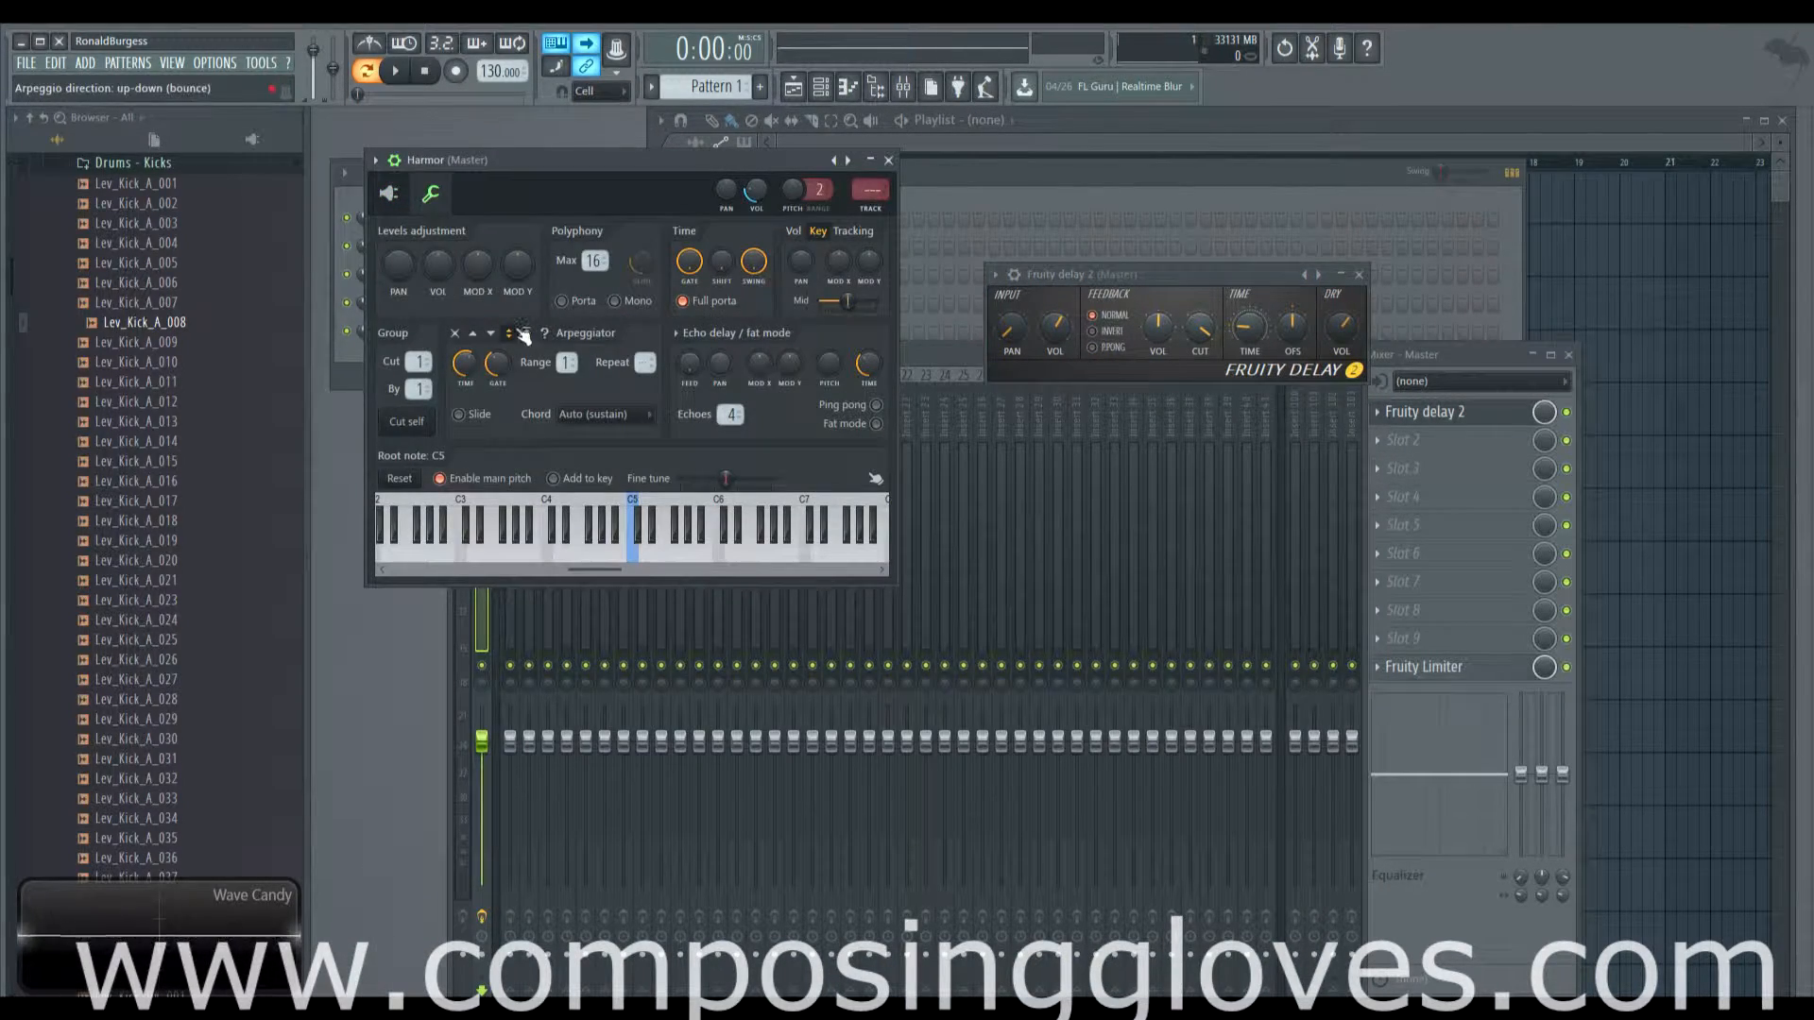
Step: Bring Harmor back to its main synth page, keeping the Fruity Delay 2 window open
click(388, 193)
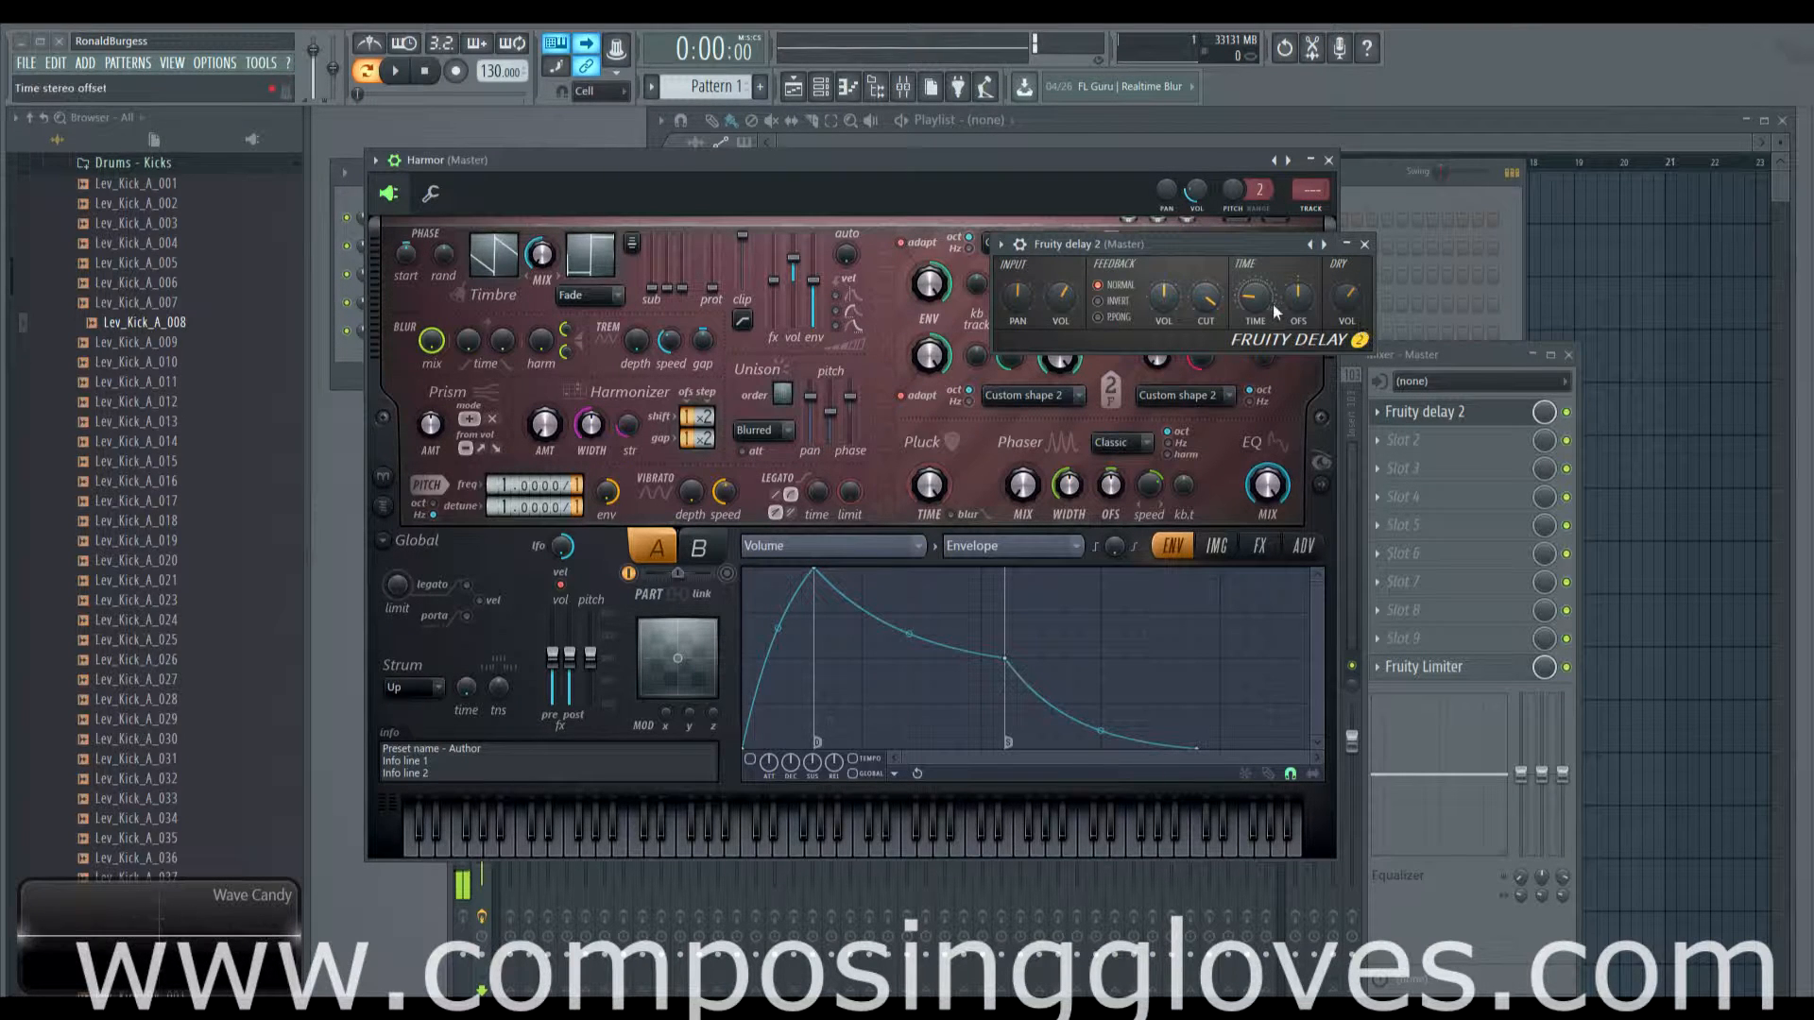
Step: Set the delay TIME knob to 2:26 and the OFS stereo offset to 0.4ms left
drag(1256, 301, 1256, 309)
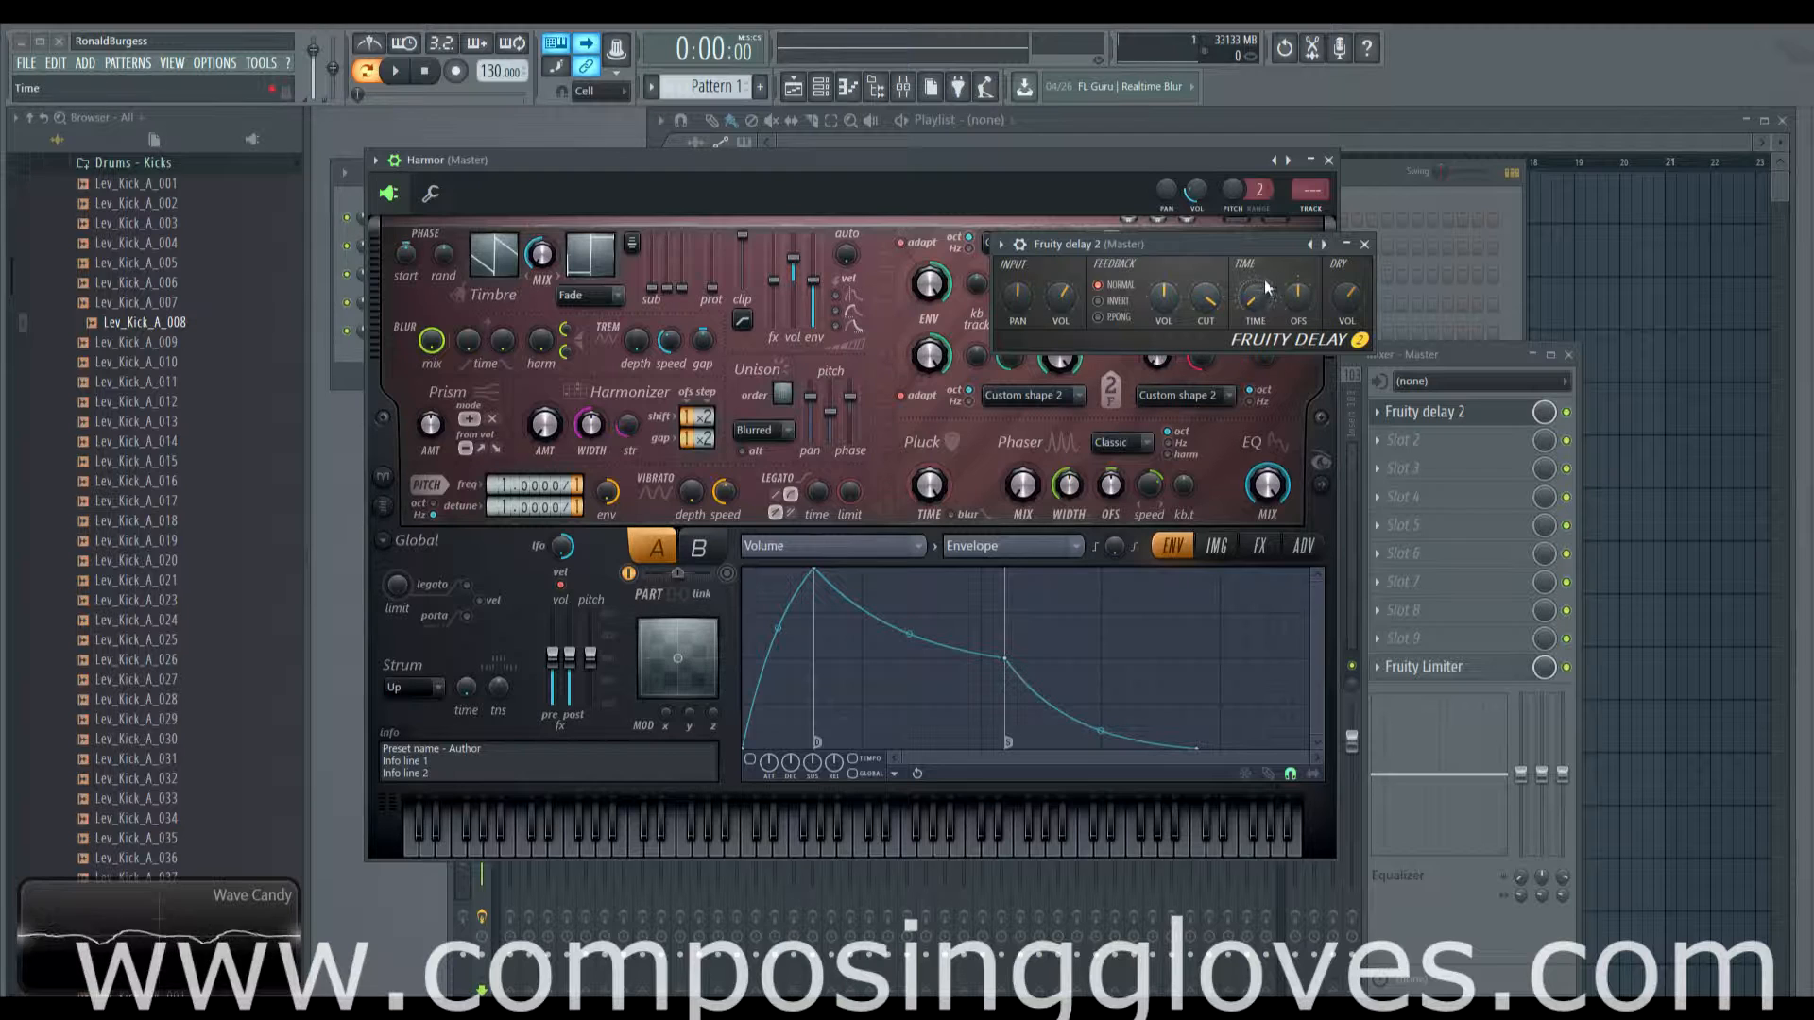
drag(1295, 295, 1295, 304)
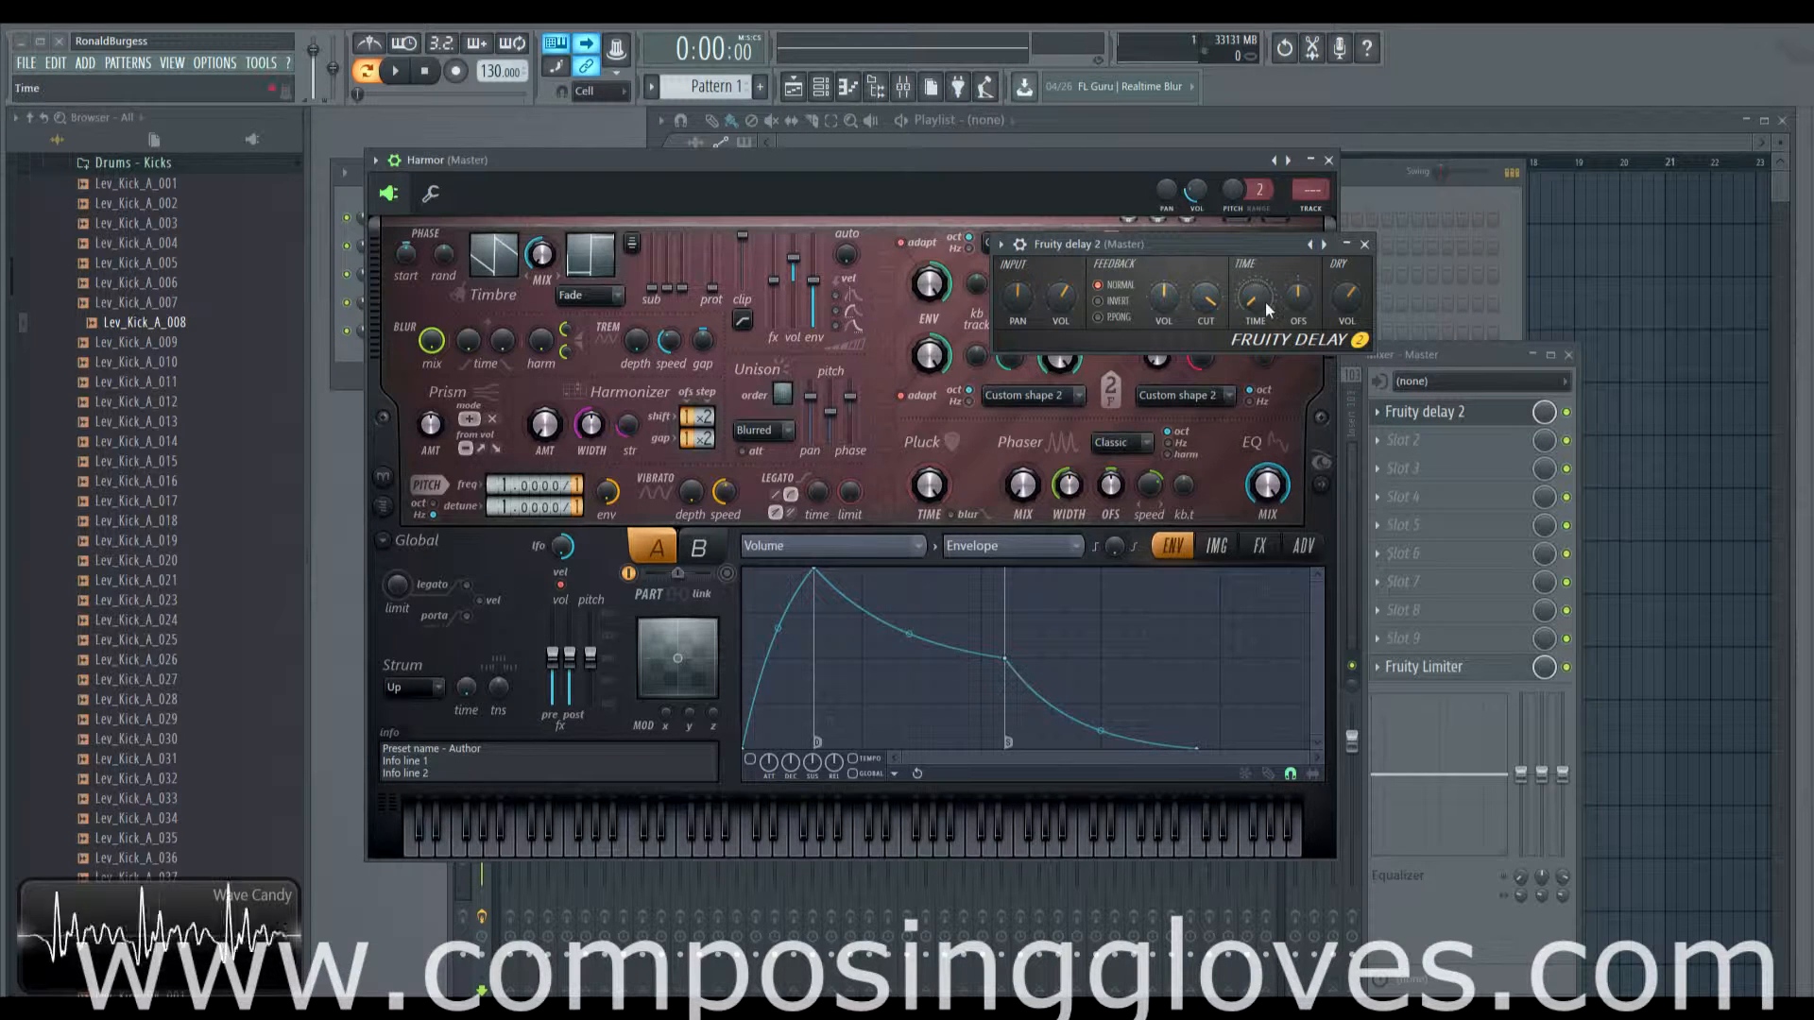
Step: Check the current delay time, then nudge the TIME knob up slightly while notes play
click(1245, 306)
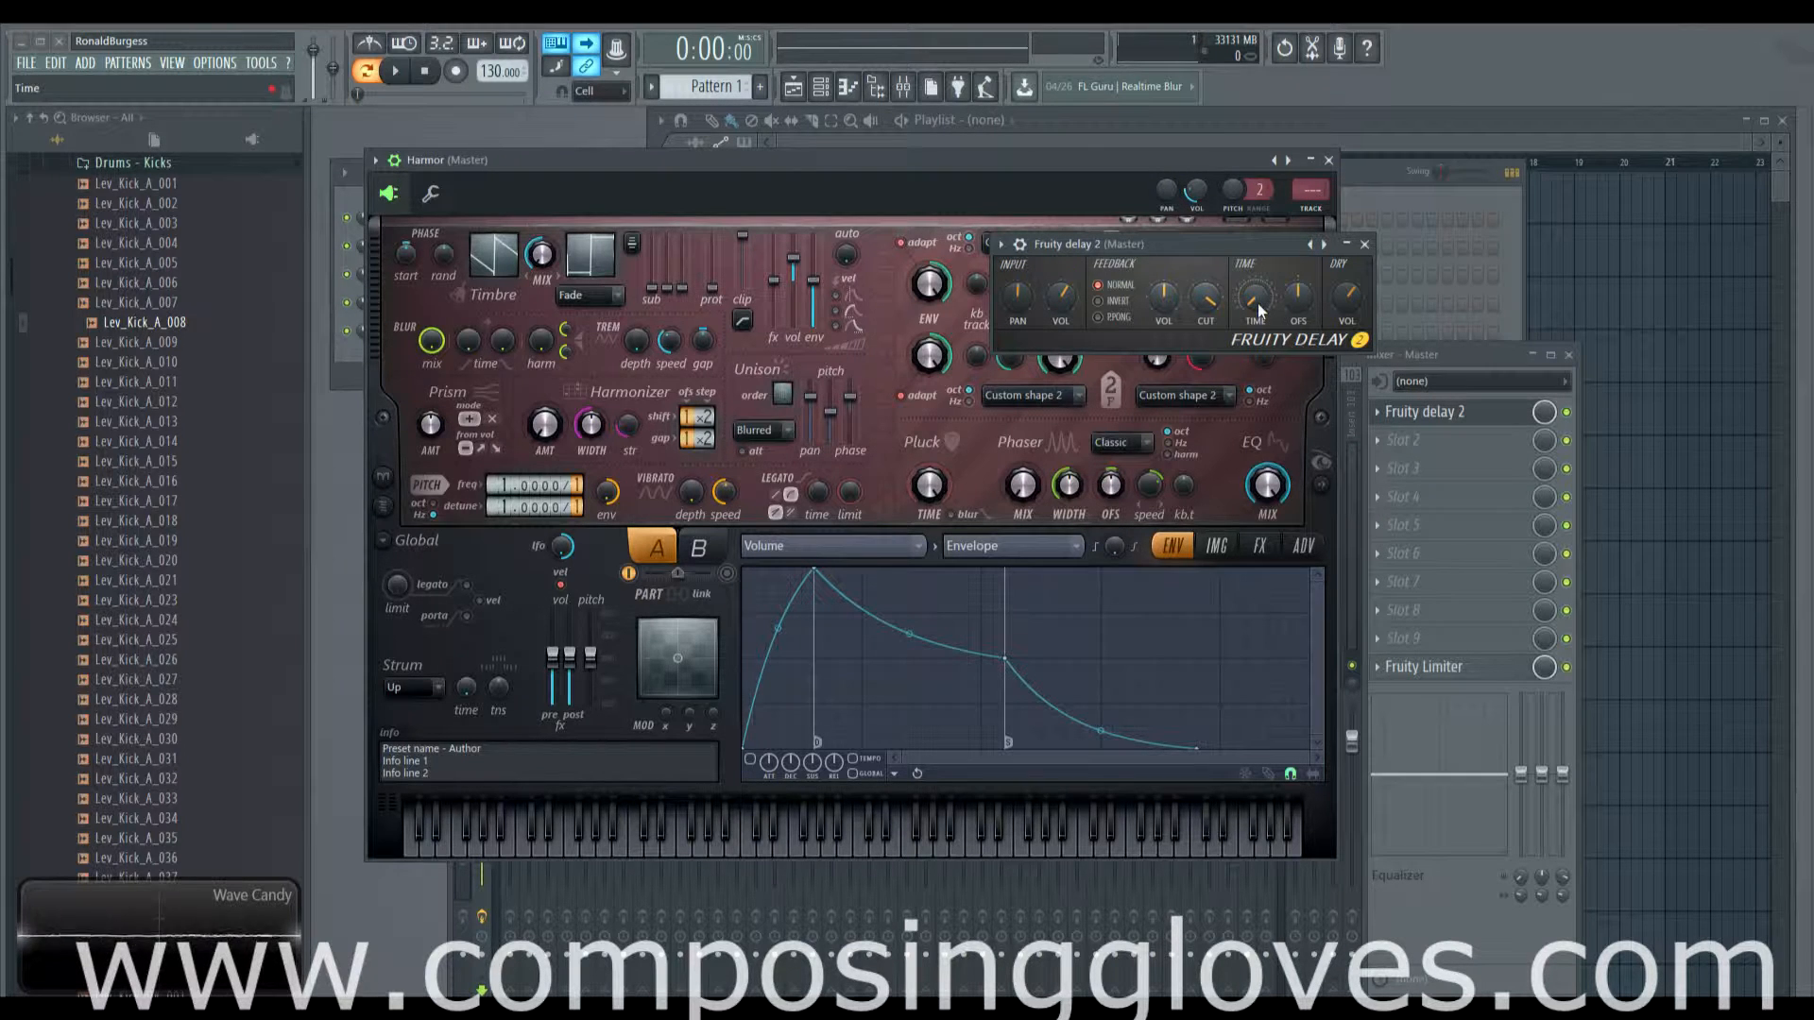
drag(1259, 311, 1259, 336)
Step: Sweep the delay time, pull feedback VOL down then slightly up, and settle TIME at 2:30
drag(1258, 305, 1259, 301)
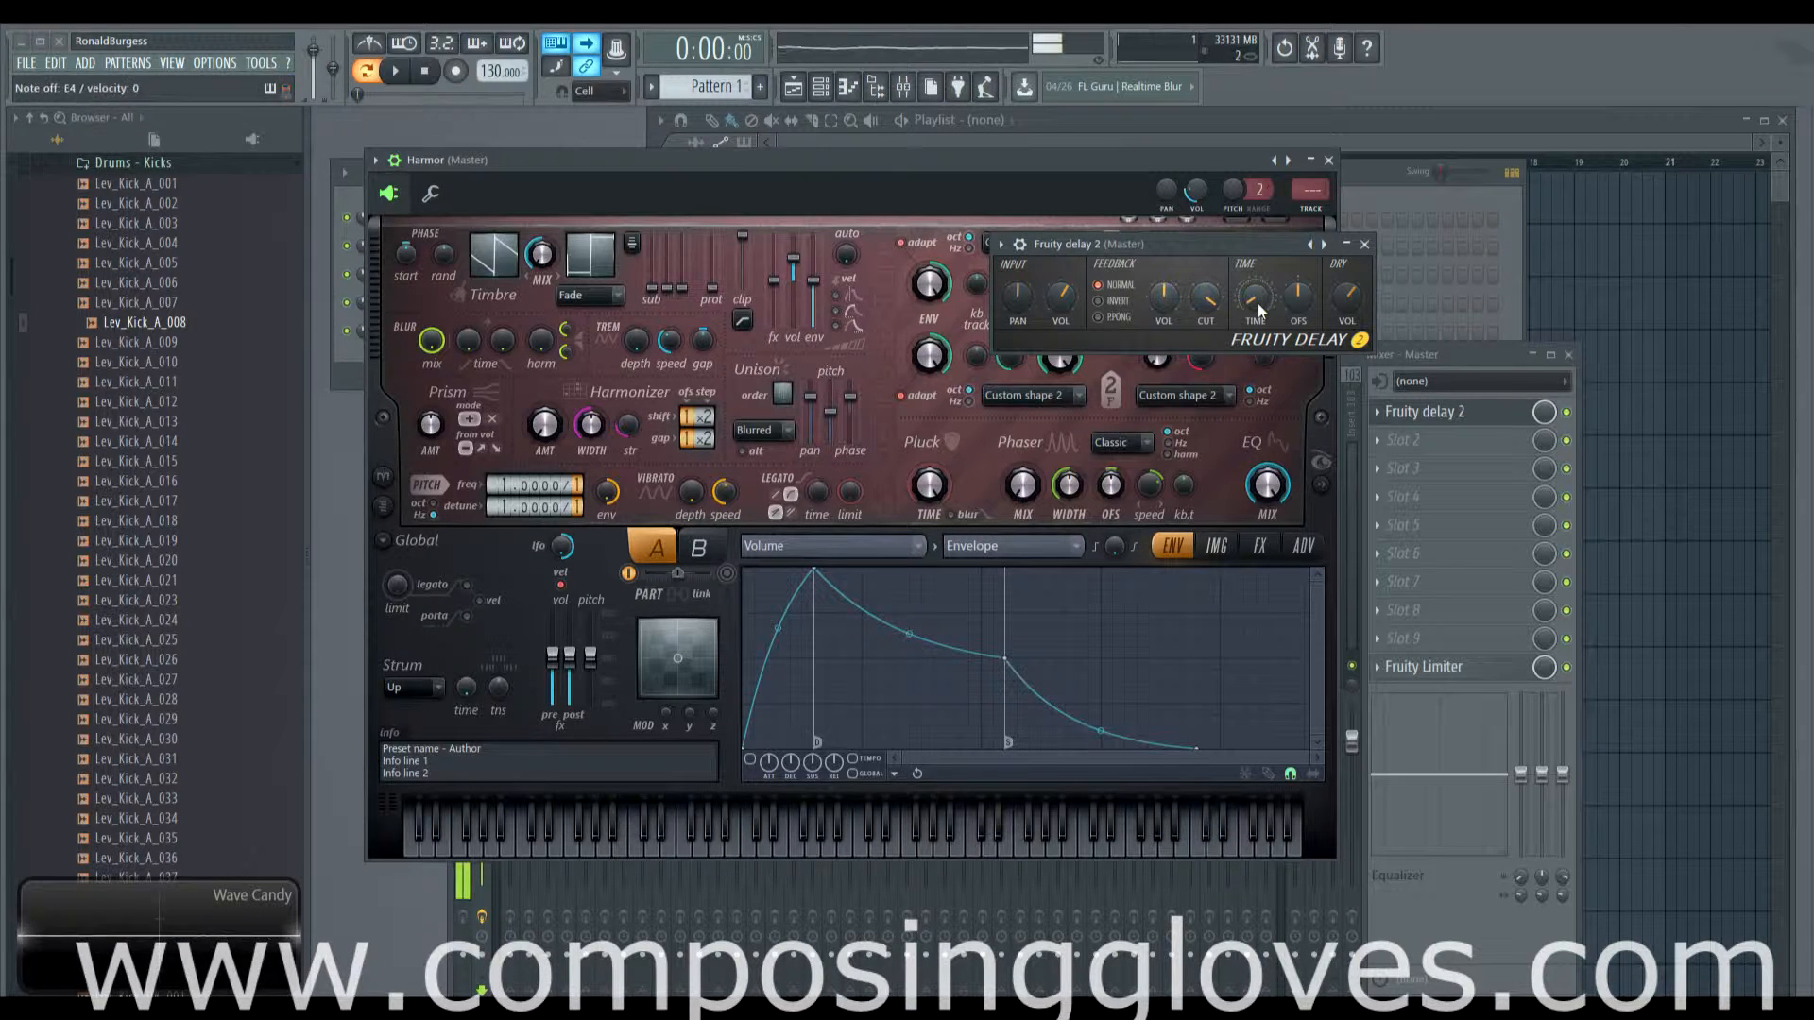
drag(1256, 303, 1256, 359)
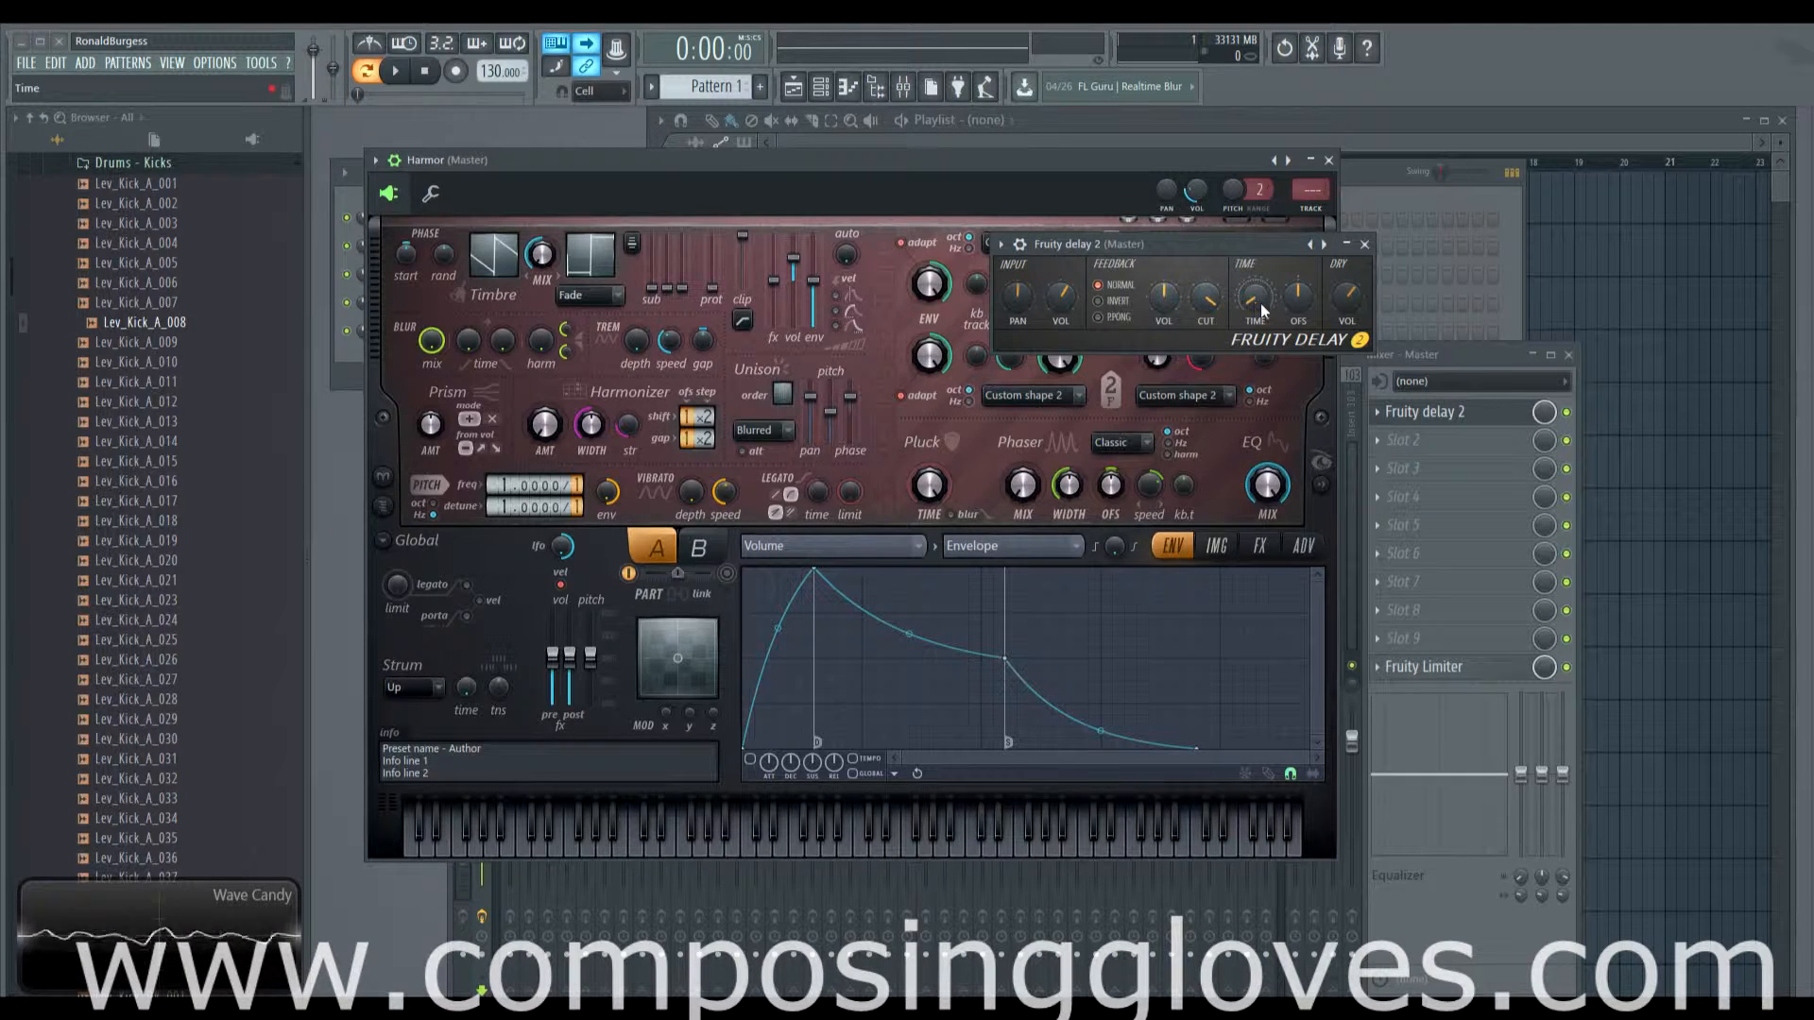
drag(1165, 298, 1163, 361)
drag(1166, 297, 1211, 294)
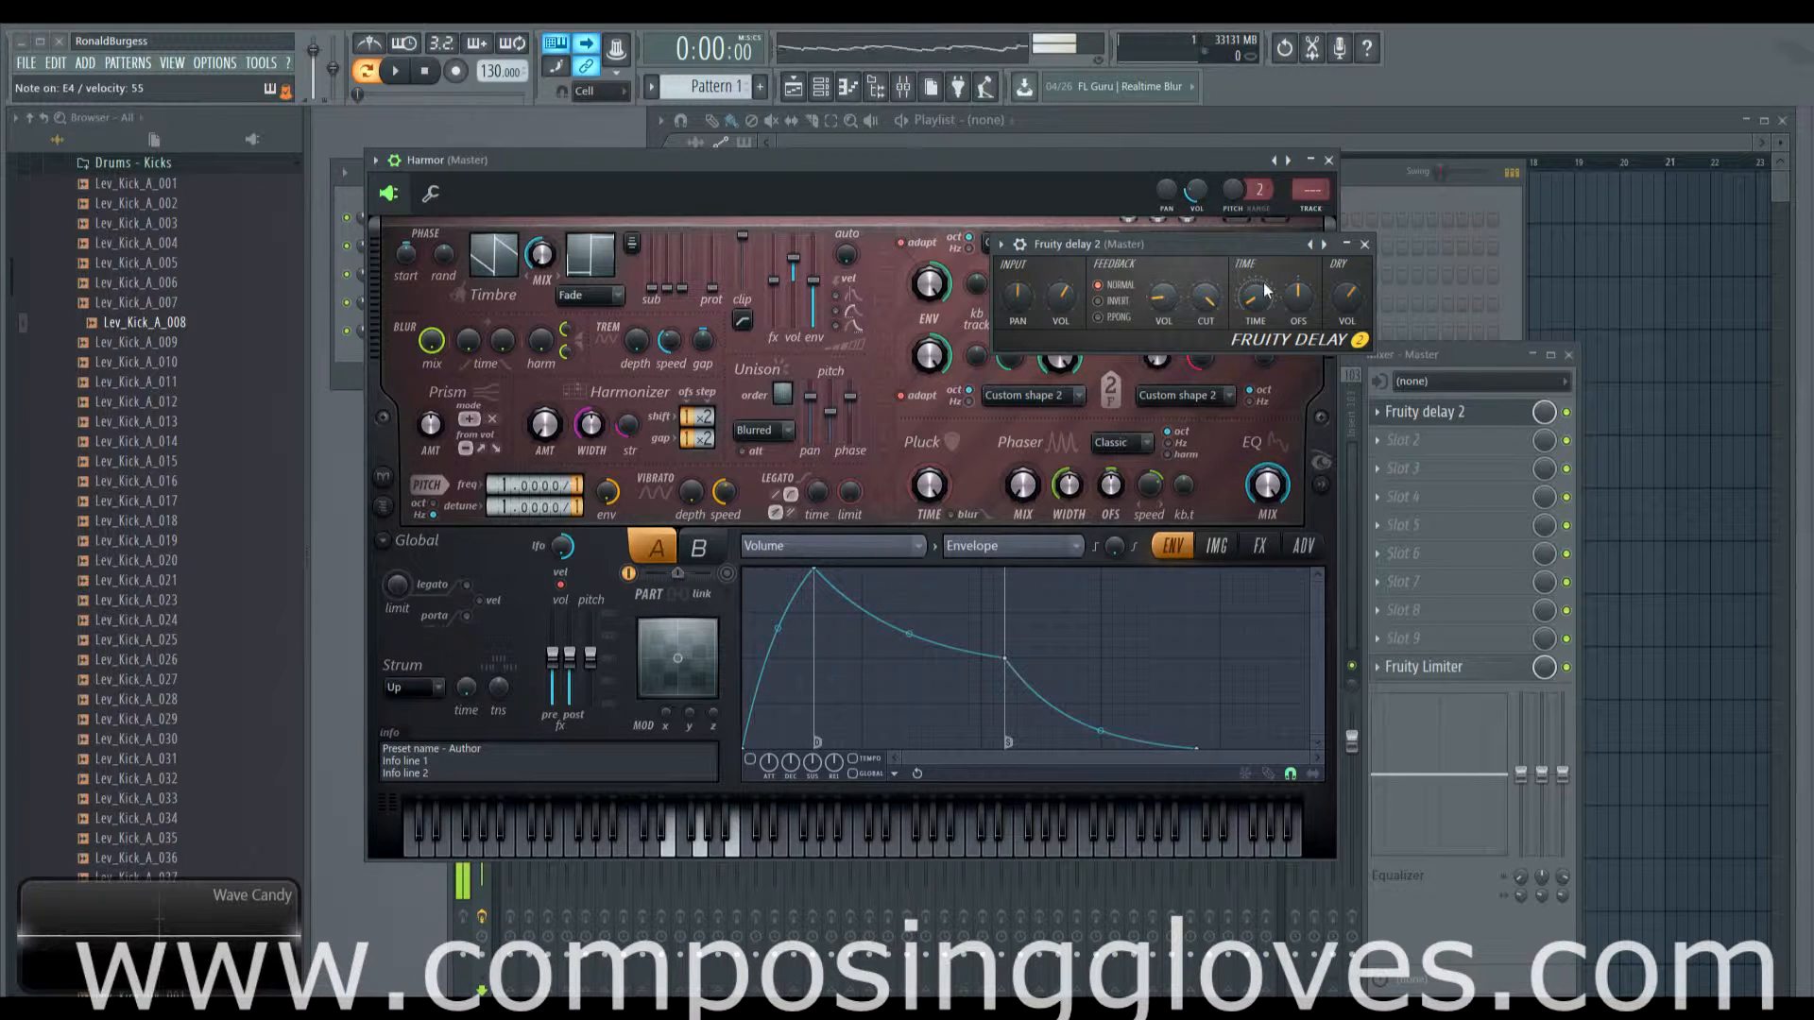
drag(1248, 302, 1252, 300)
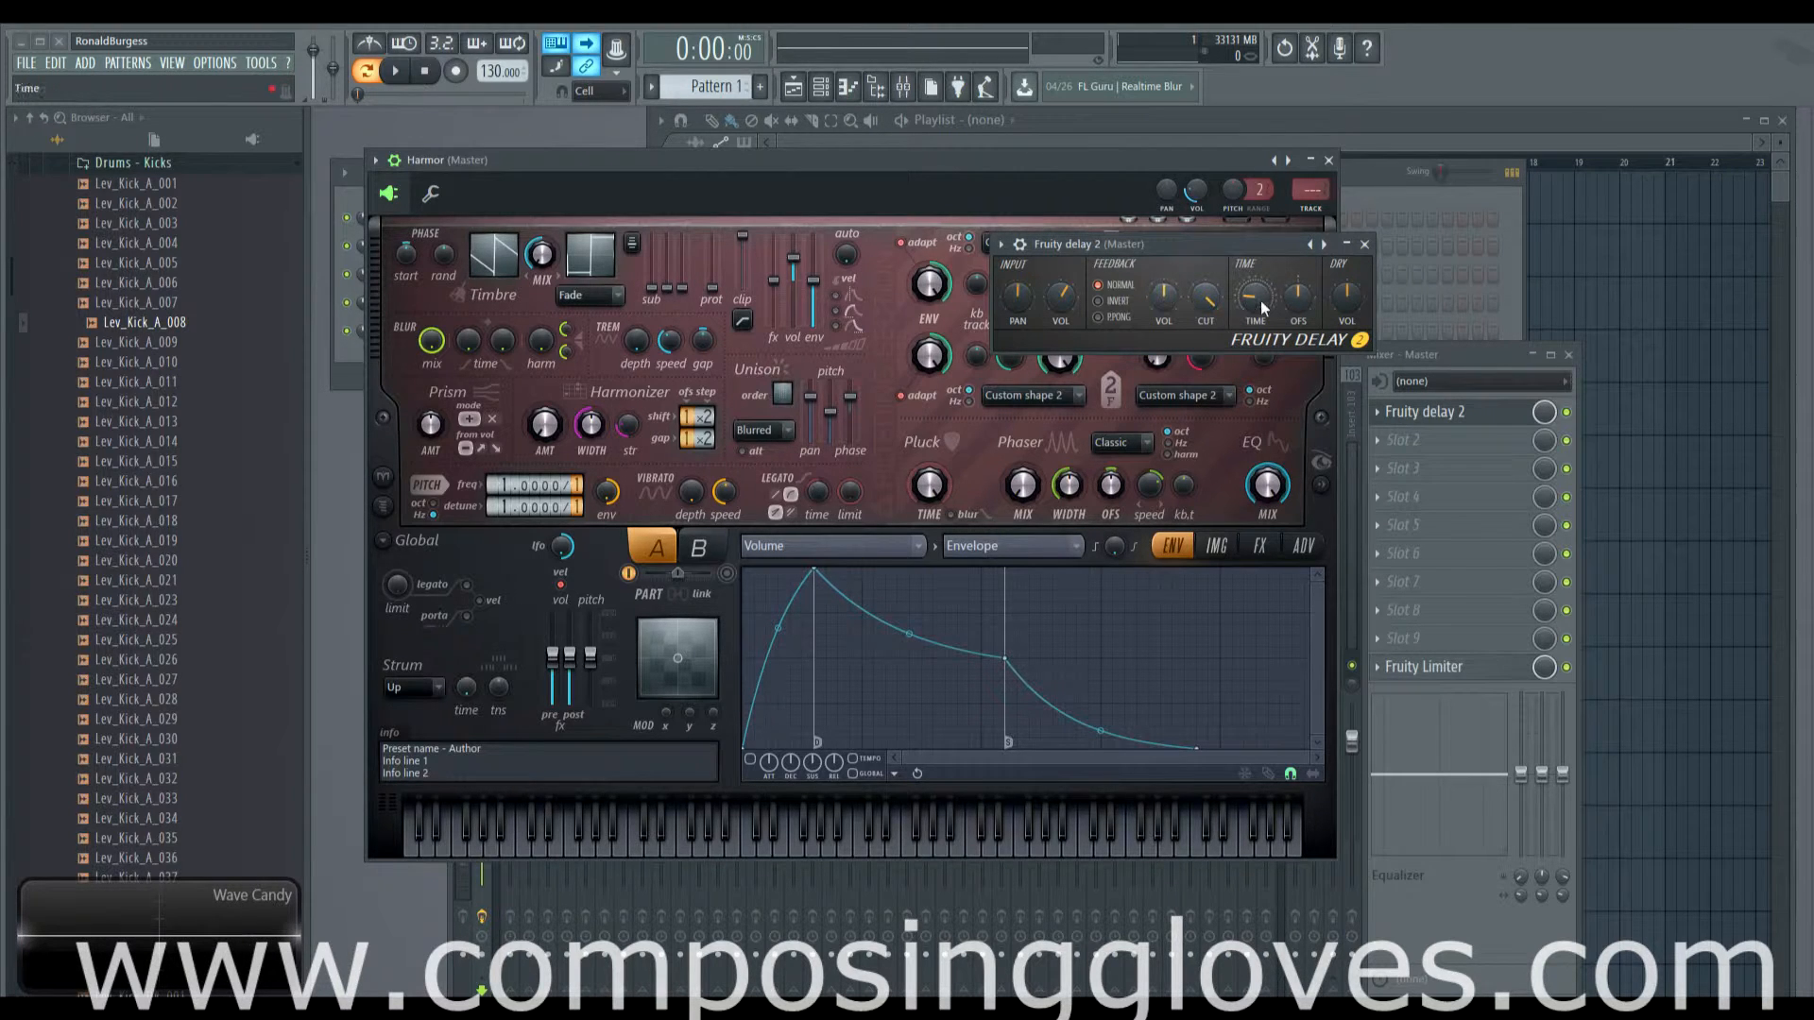
drag(1256, 307, 1256, 321)
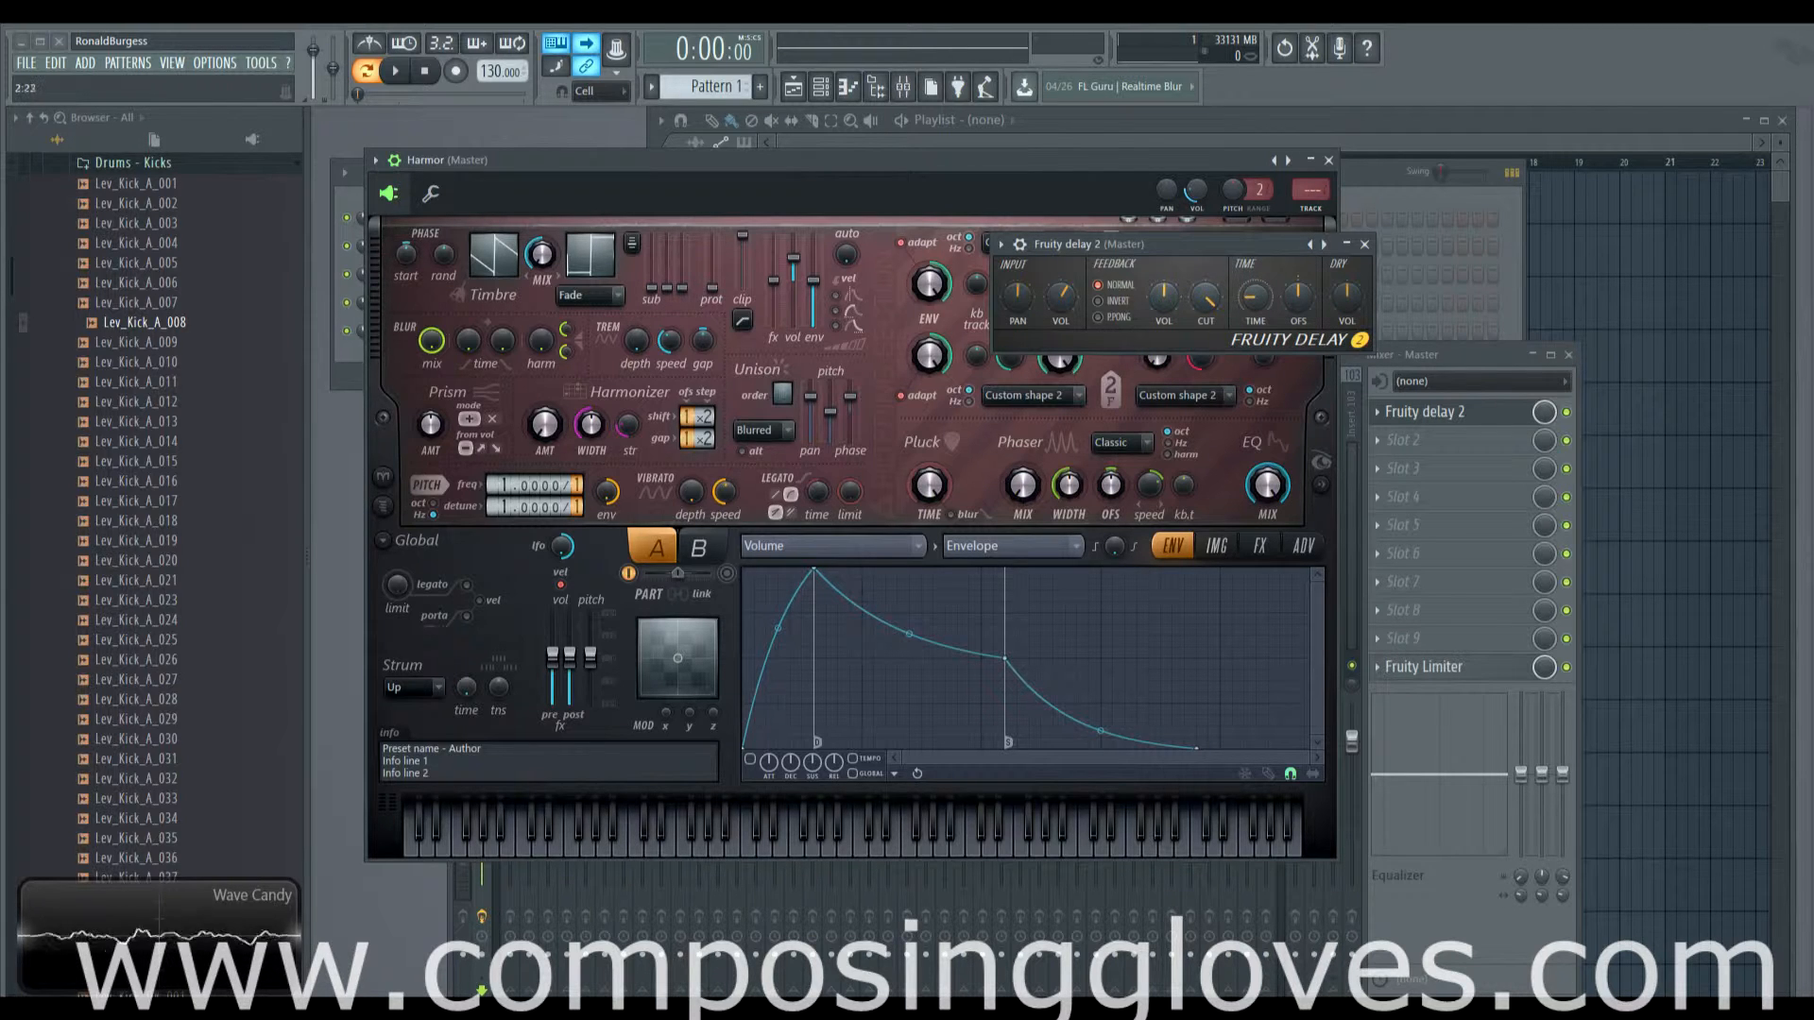